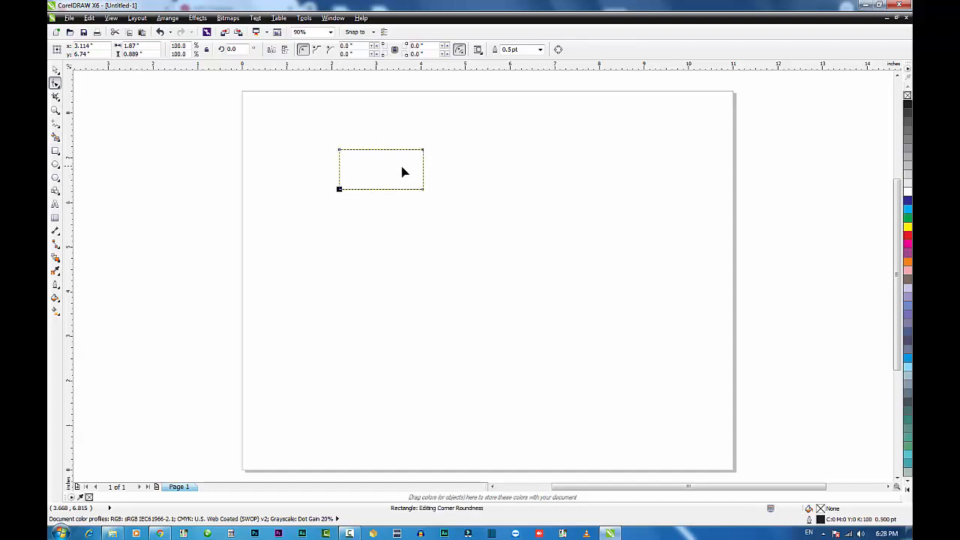
Round the rectangle's upper-right and lower-left corners to about 0.444 in and rotate the shape 45 degrees.
{"action": "left_click_drag", "start_coordinate": [424, 154], "coordinate": [386, 190]}
{"action": "key", "text": "space"}
{"action": "left_click", "coordinate": [239, 49]}
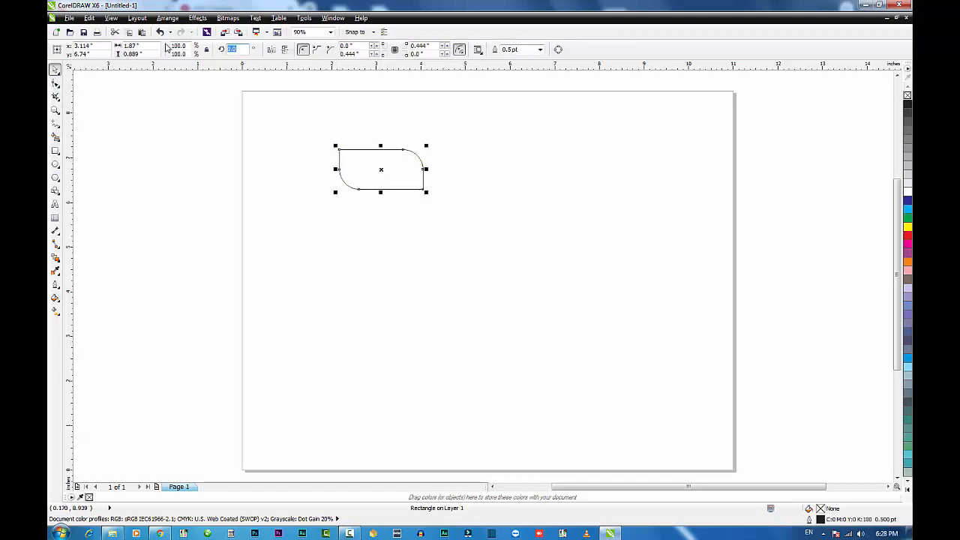
{"action": "type", "text": "45"}
{"action": "key", "text": "Return"}
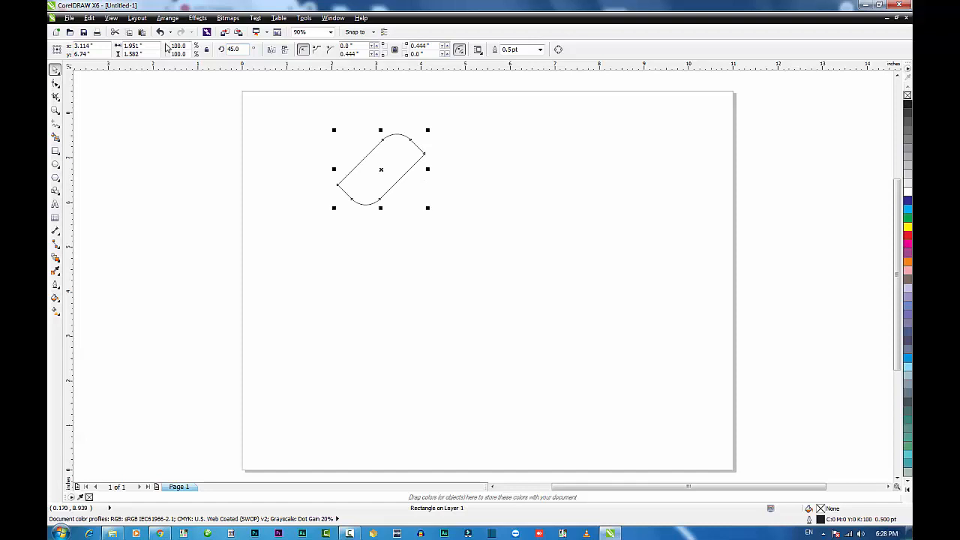
Mirror the rounded shape horizontally and add a vertically mirrored copy below it, overlapping at the right-hand corner.
{"action": "left_click", "coordinate": [272, 50]}
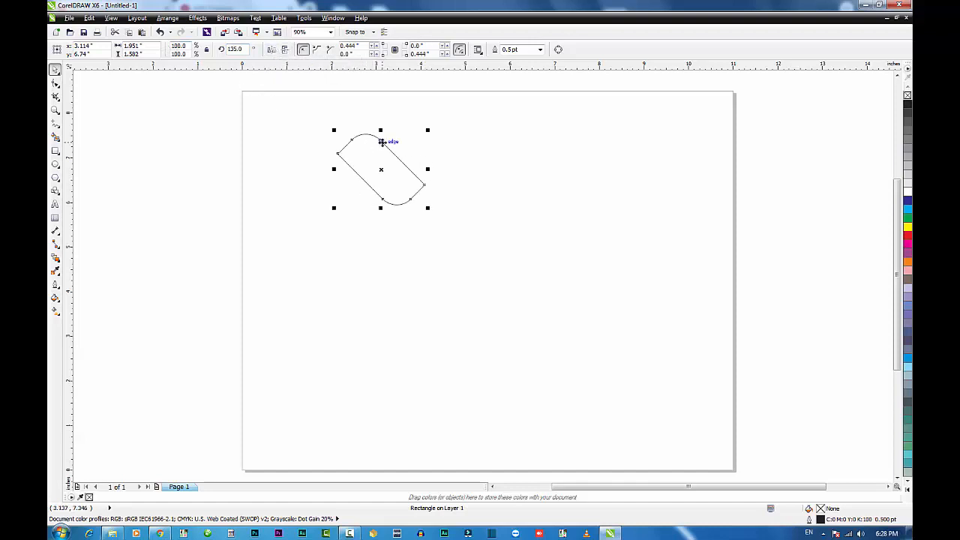
{"action": "left_click_drag", "start_coordinate": [380, 130], "coordinate": [407, 164]}
{"action": "right_click", "coordinate": [384, 219]}
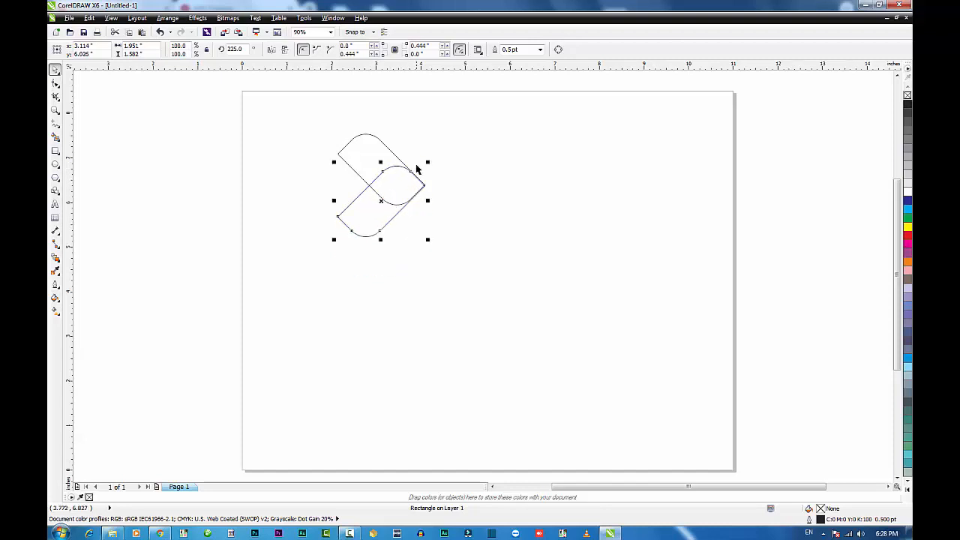
{"action": "left_click", "coordinate": [407, 161]}
Move both overlapping shapes to the page's upper edge and scale them down to about 73.7%.
{"action": "left_click_drag", "start_coordinate": [286, 120], "coordinate": [475, 267]}
{"action": "left_click_drag", "start_coordinate": [376, 205], "coordinate": [376, 170]}
{"action": "left_click_drag", "start_coordinate": [431, 209], "coordinate": [404, 178]}
{"action": "left_click", "coordinate": [392, 183]}
Fill the upper shape with 10% black and the lower shape with a darker 30% black, removing both outlines.
{"action": "left_click", "coordinate": [357, 129]}
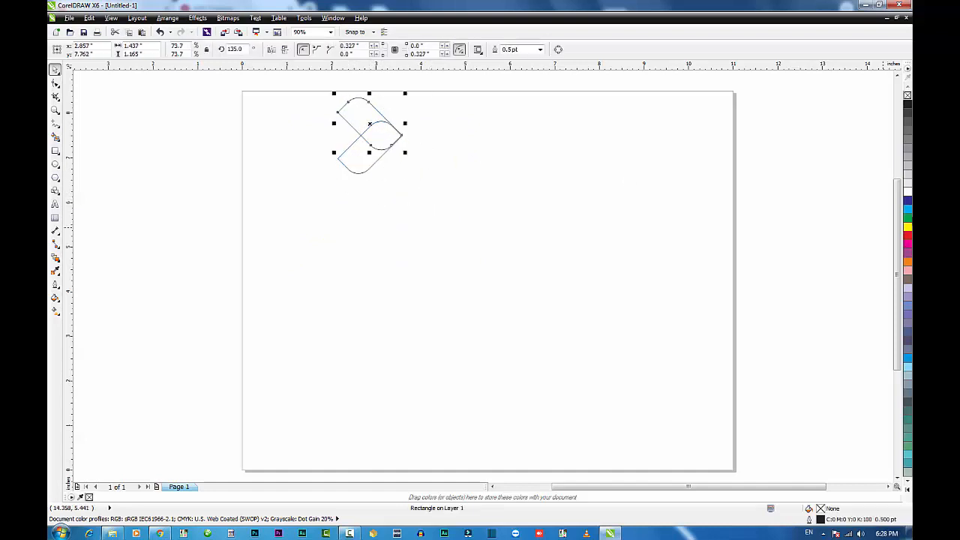
{"action": "left_click", "coordinate": [907, 190]}
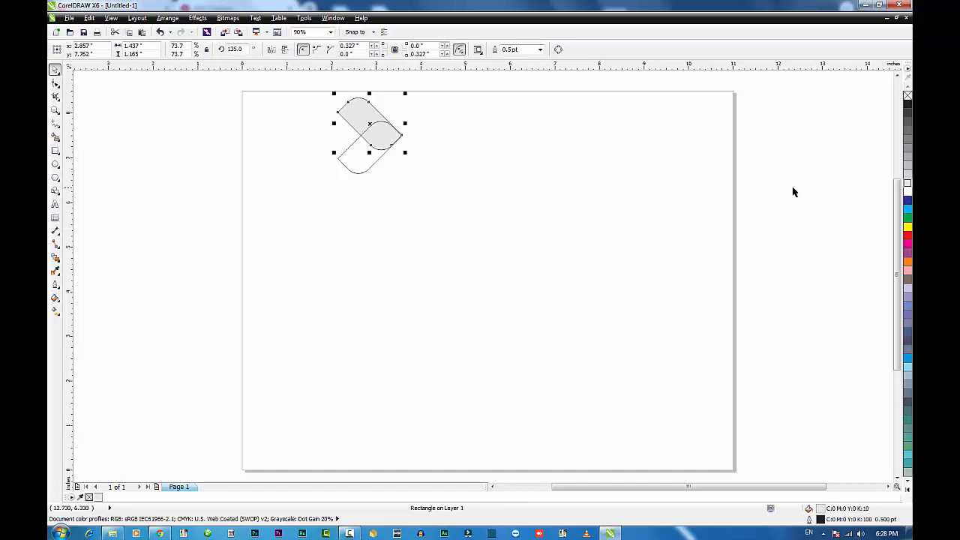
{"action": "right_click", "coordinate": [907, 97]}
{"action": "left_click", "coordinate": [446, 232]}
{"action": "left_click", "coordinate": [361, 158]}
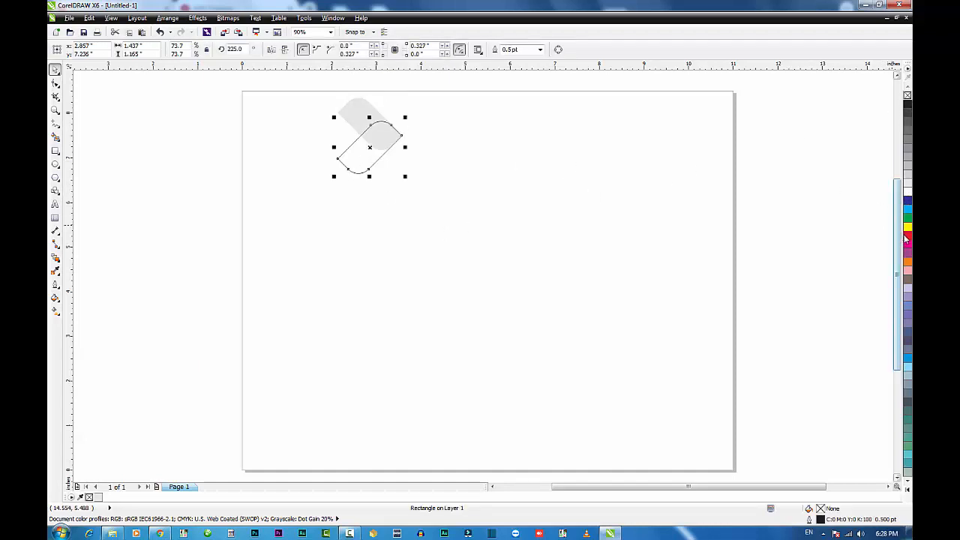
{"action": "left_click", "coordinate": [907, 170]}
{"action": "right_click", "coordinate": [909, 96]}
{"action": "left_click", "coordinate": [476, 222]}
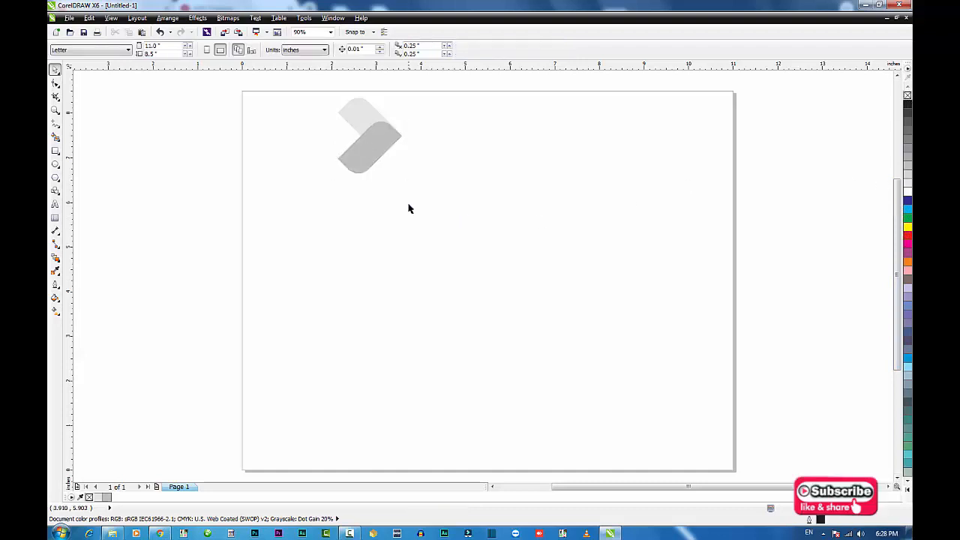
Place a copy of the darker grey shape straight below it, about 0.93 in lower and touching the original.
{"action": "key", "text": "F2"}
{"action": "left_click_drag", "start_coordinate": [287, 99], "coordinate": [470, 269]}
{"action": "left_click", "coordinate": [481, 133]}
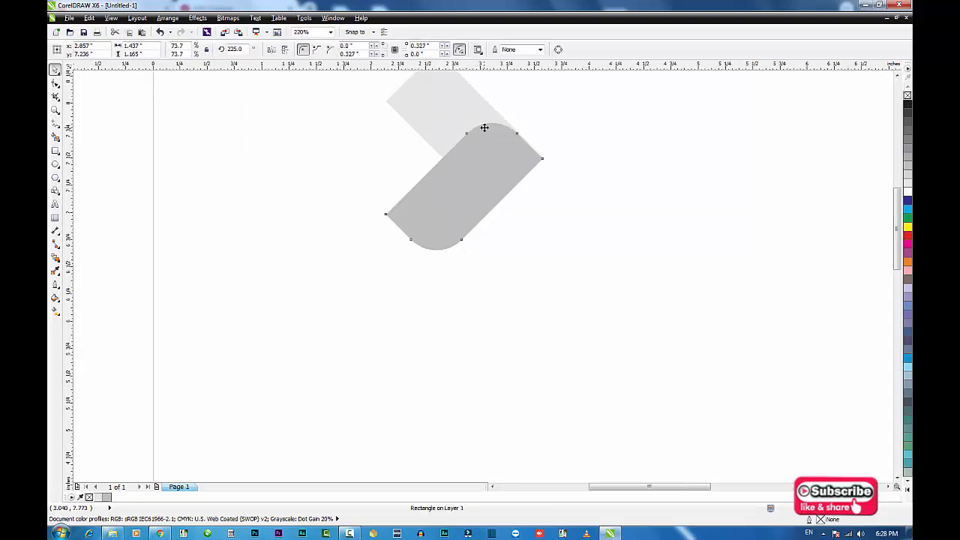
{"action": "left_click_drag", "start_coordinate": [485, 127], "coordinate": [472, 232]}
{"action": "scroll", "coordinate": [472, 227], "scroll_direction": "down", "scroll_amount": 3}
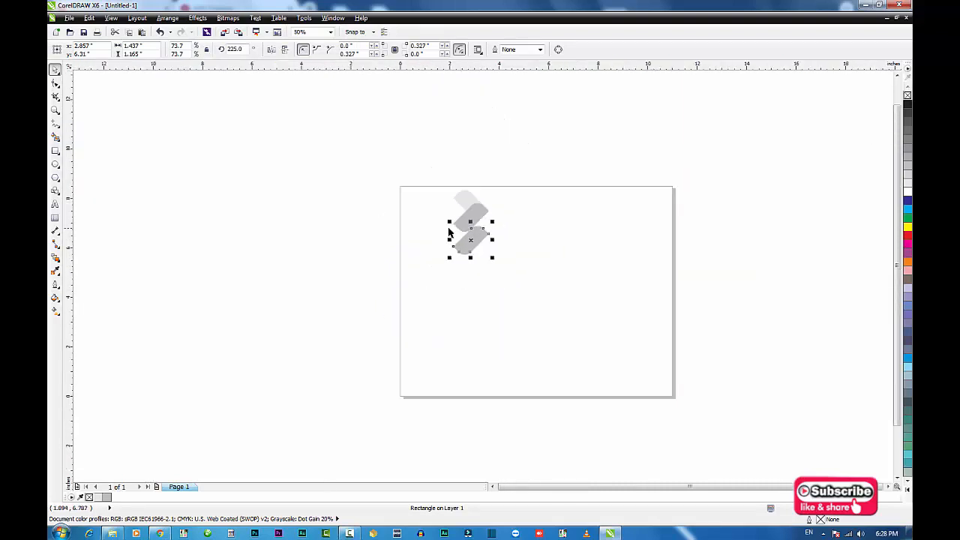
Repeat the duplication three times to extend the vertical column of dark grey shapes with equal spacing.
{"action": "key", "text": "F2"}
{"action": "left_click_drag", "start_coordinate": [401, 181], "coordinate": [689, 417]}
{"action": "key", "text": "ctrl+r"}
{"action": "key", "text": "ctrl+r"}
{"action": "key", "text": "ctrl+r"}
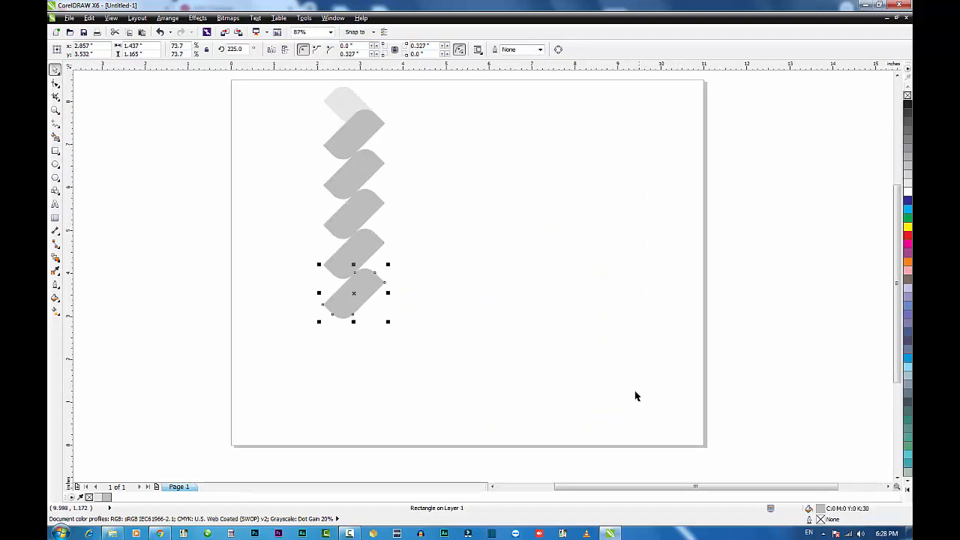
Fill the first three dark grey shapes from the top with red, light blue and dark blue.
{"action": "left_click", "coordinate": [345, 112]}
{"action": "left_click", "coordinate": [442, 150]}
{"action": "left_click", "coordinate": [375, 135]}
{"action": "left_click", "coordinate": [908, 238]}
{"action": "left_click", "coordinate": [359, 177]}
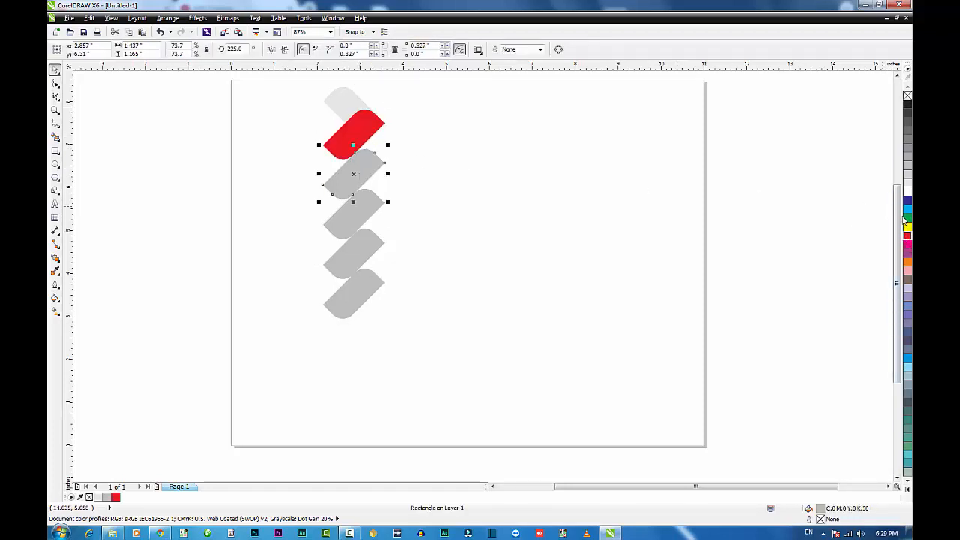
{"action": "left_click", "coordinate": [908, 210]}
{"action": "left_click", "coordinate": [364, 211]}
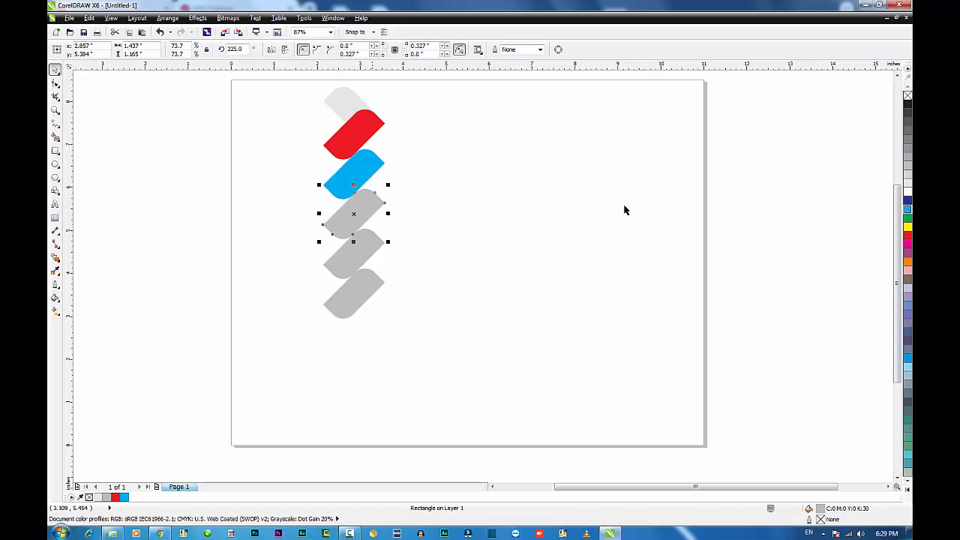
{"action": "left_click", "coordinate": [908, 200]}
Fill the fourth slanted shape with orange and the lowest one with turquoise.
{"action": "left_click", "coordinate": [349, 262]}
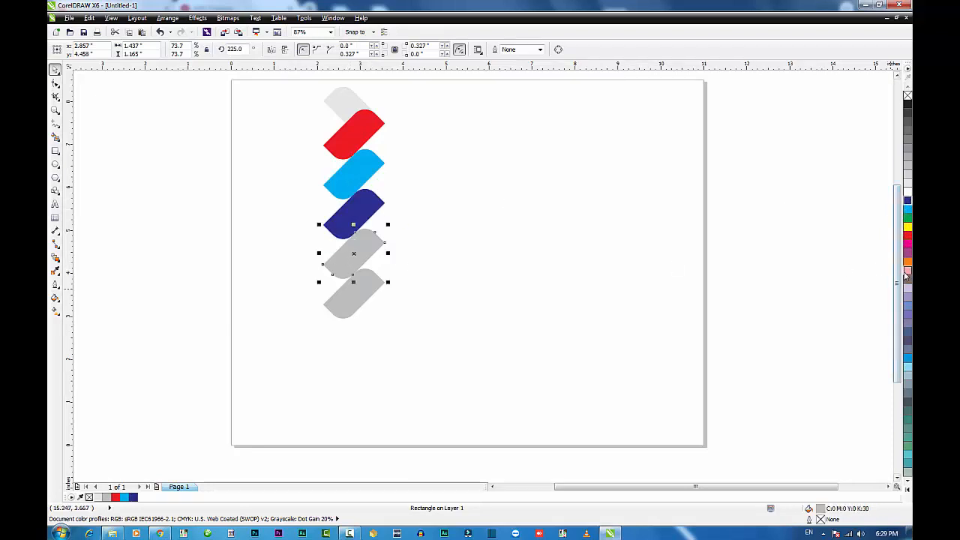
{"action": "left_click", "coordinate": [908, 261]}
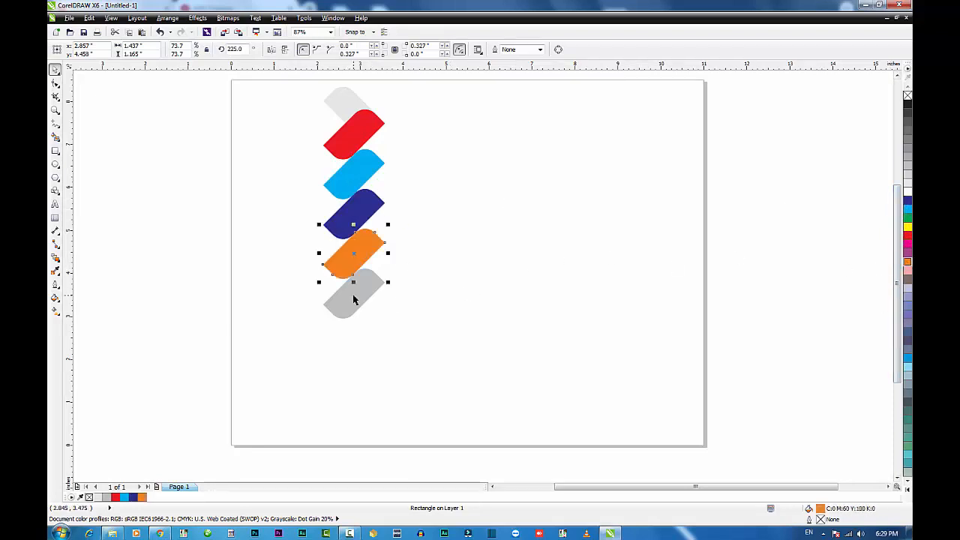
{"action": "left_click", "coordinate": [354, 299]}
{"action": "left_click", "coordinate": [908, 456]}
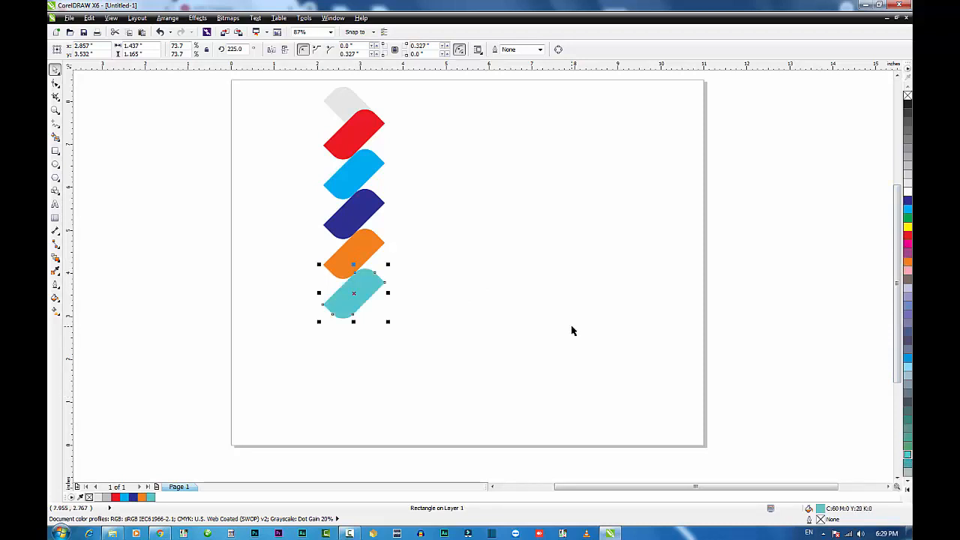
{"action": "left_click", "coordinate": [478, 290]}
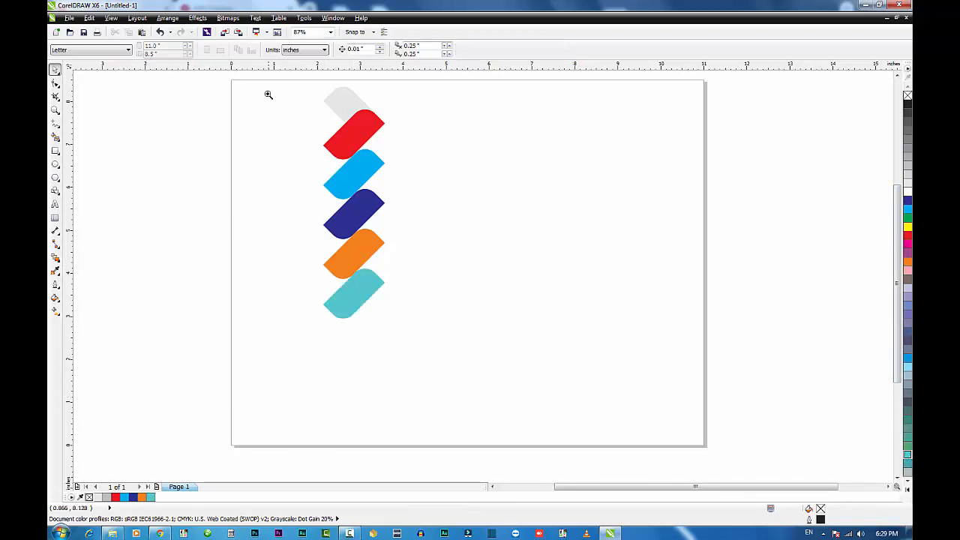
Draw a rectangle about 3.42 by 0.75 in rightward from the red shape's upper-right node and round its upper-right corner to about 0.21 in.
{"action": "left_click_drag", "start_coordinate": [268, 91], "coordinate": [544, 239]}
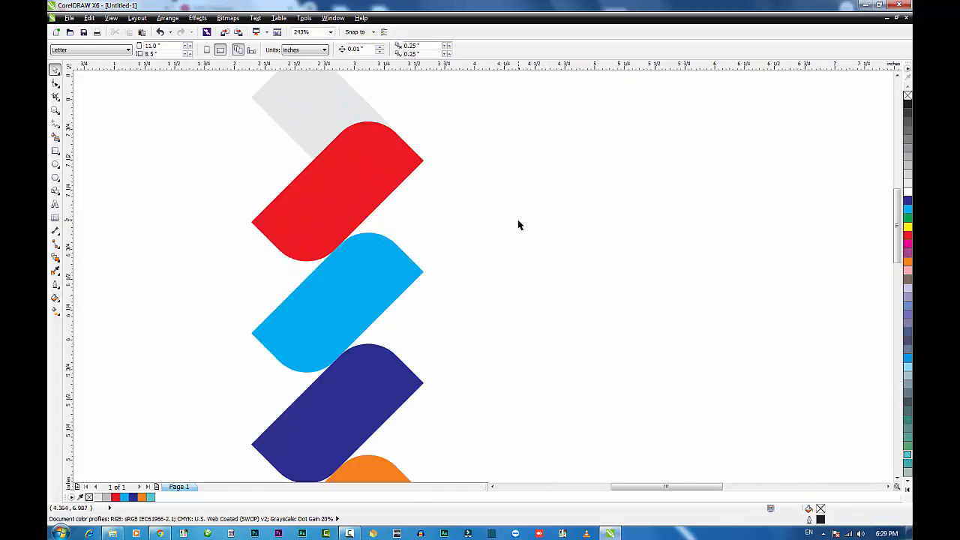
{"action": "left_click", "coordinate": [55, 151]}
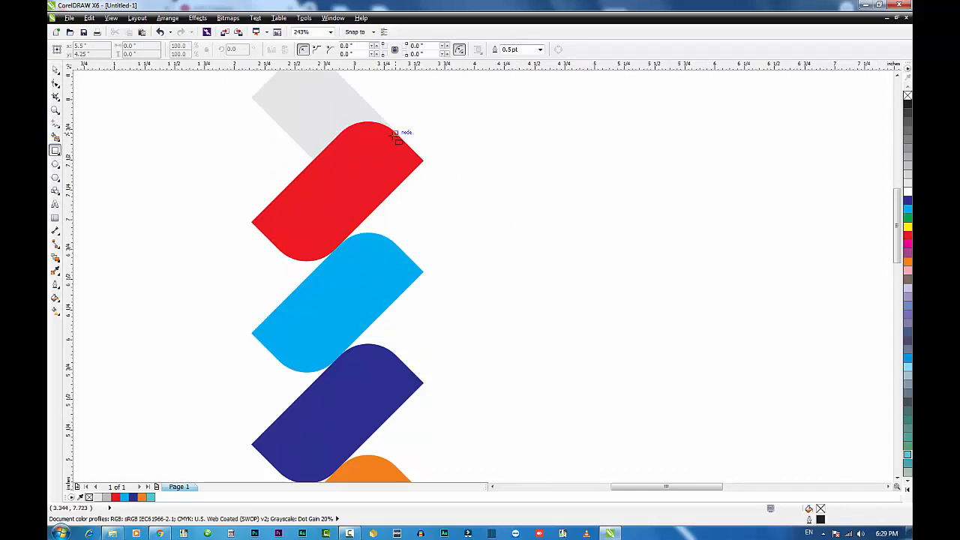
{"action": "mouse_move", "coordinate": [396, 133]}
{"action": "left_mouse_down"}
{"action": "mouse_move", "coordinate": [480, 238]}
{"action": "mouse_move", "coordinate": [812, 229]}
{"action": "left_mouse_up"}
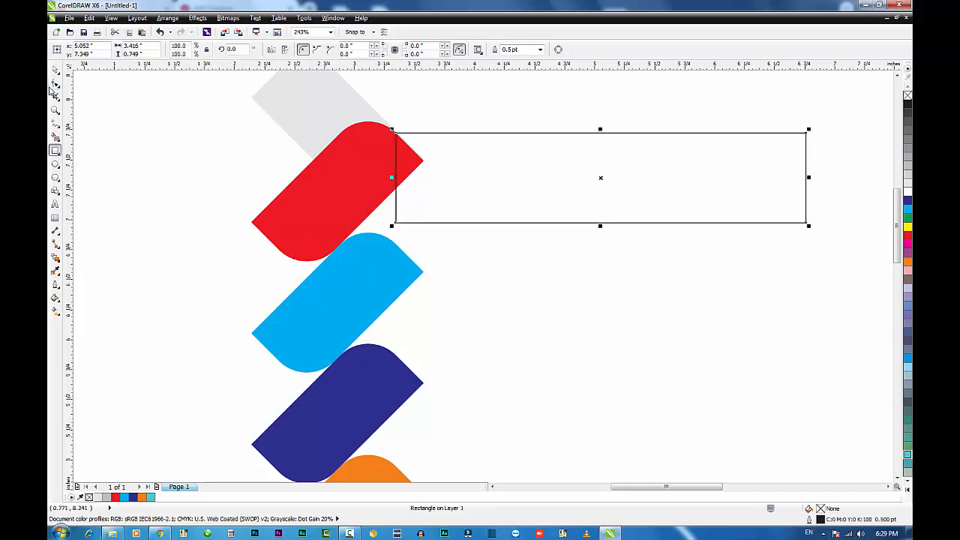
{"action": "left_click", "coordinate": [55, 83]}
{"action": "left_click_drag", "start_coordinate": [809, 138], "coordinate": [782, 162]}
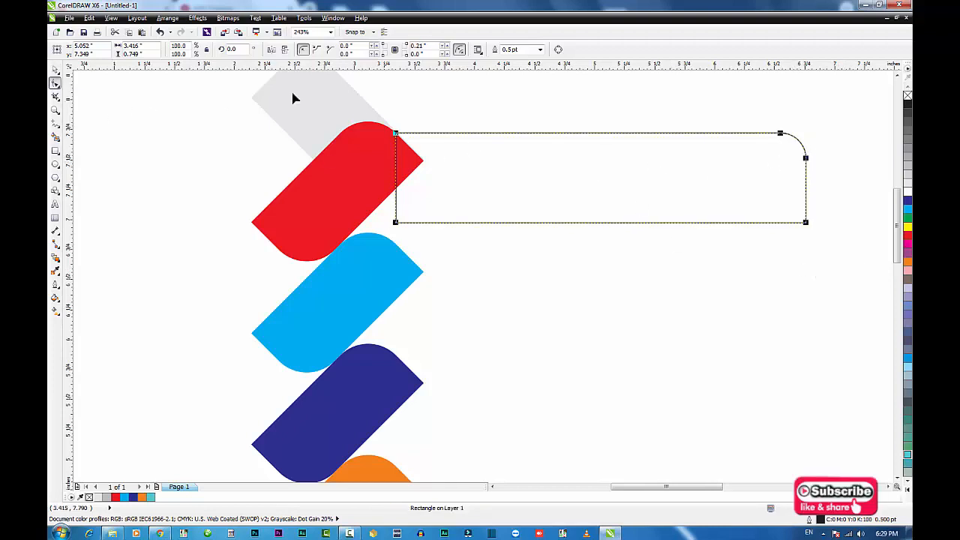
Convert the banner rectangle to curves and move its lower-right node inward to slant the right end.
{"action": "right_click", "coordinate": [576, 189]}
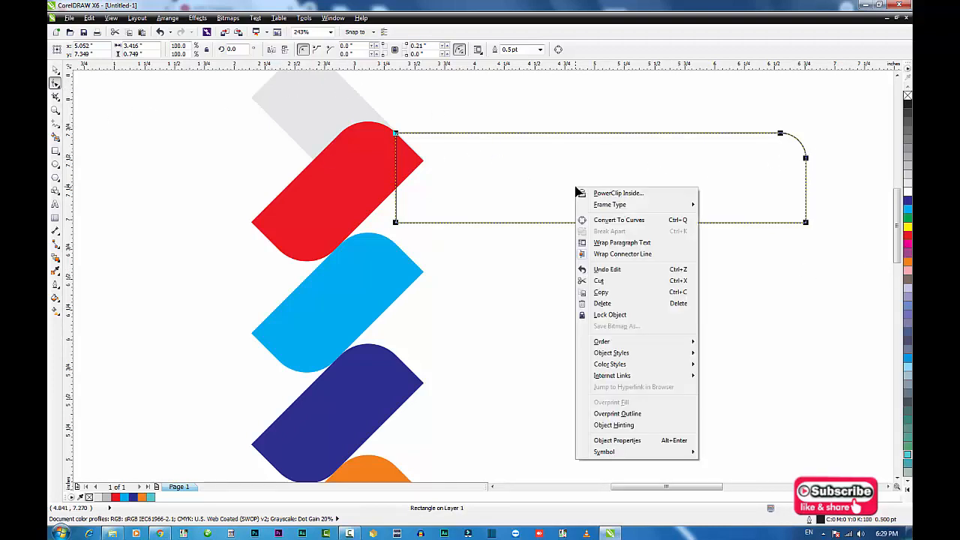
{"action": "left_click", "coordinate": [612, 219]}
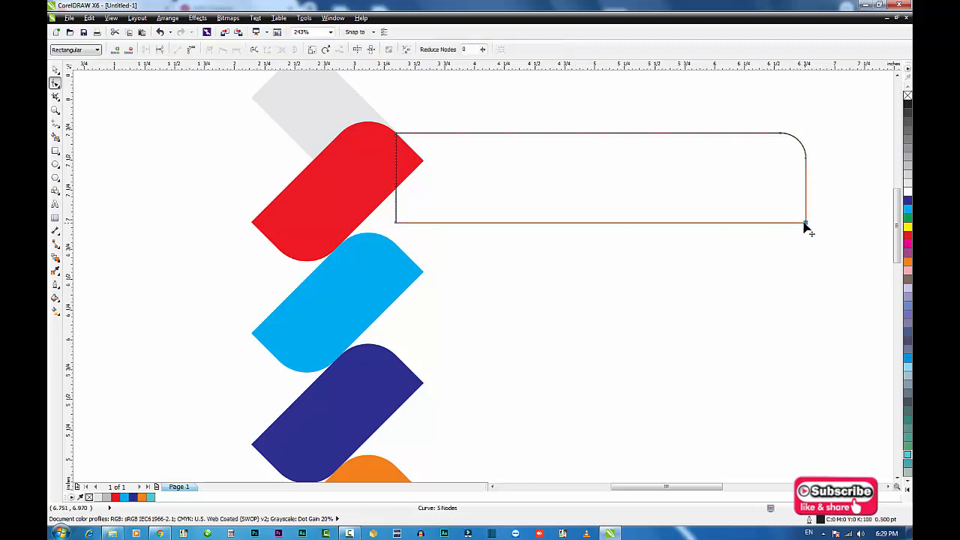
{"action": "left_click_drag", "start_coordinate": [805, 223], "coordinate": [772, 223]}
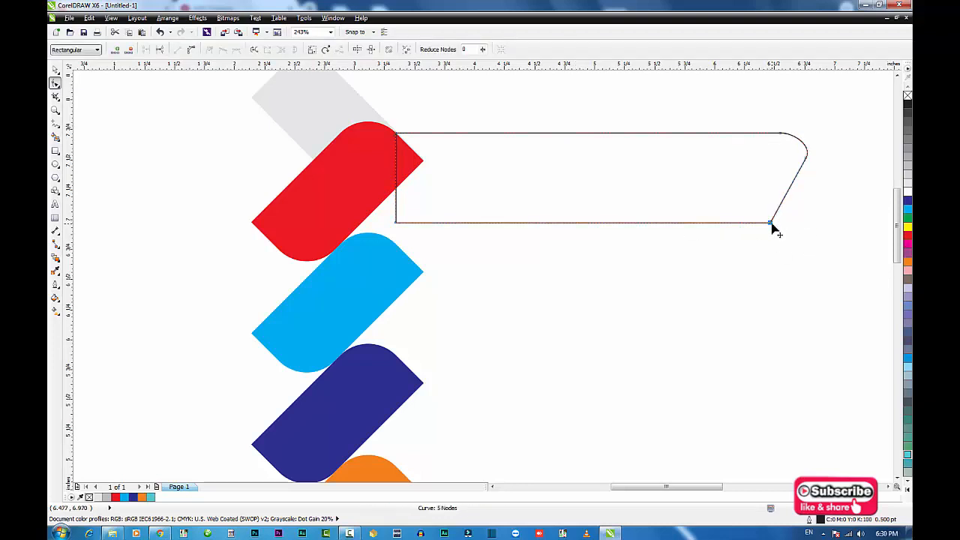
{"action": "key", "text": "space"}
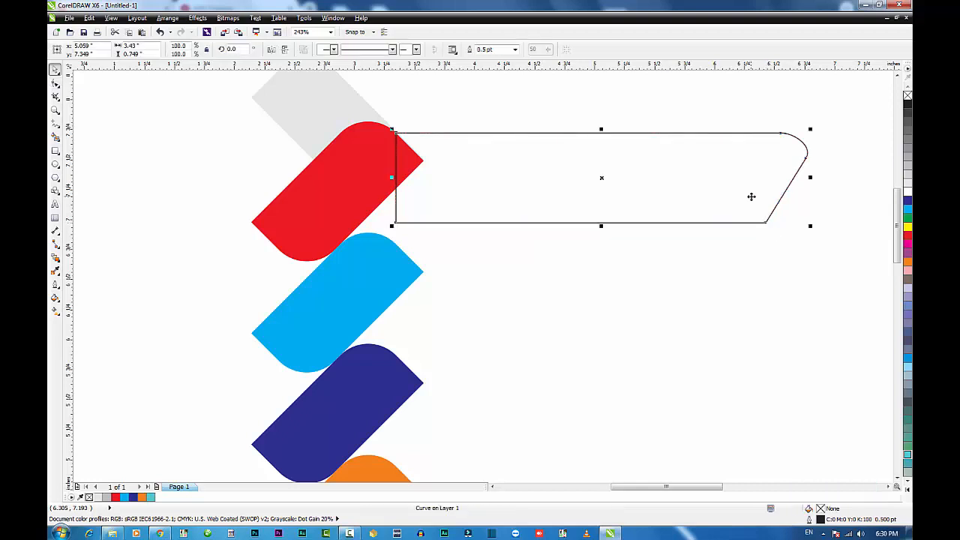
Add a one-step inner contour offset about 0.062 in to the banner shape and break the contour group apart.
{"action": "left_click", "coordinate": [60, 259]}
{"action": "left_click", "coordinate": [92, 268]}
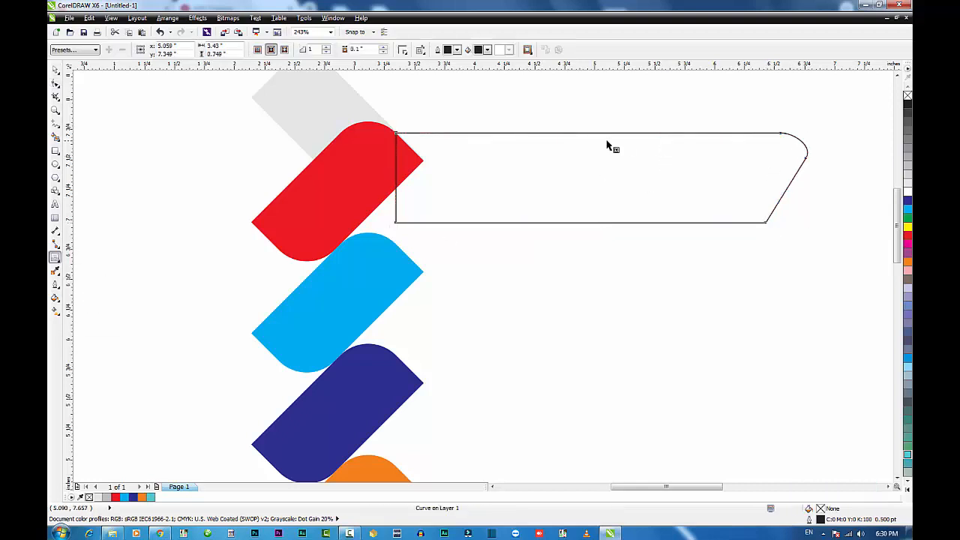
{"action": "left_click_drag", "start_coordinate": [602, 135], "coordinate": [602, 139]}
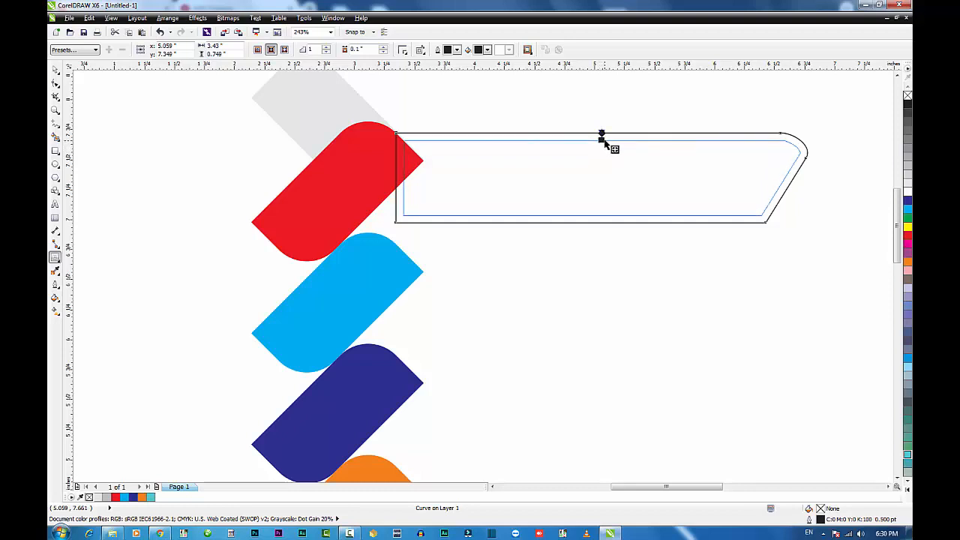
{"action": "right_click", "coordinate": [620, 137]}
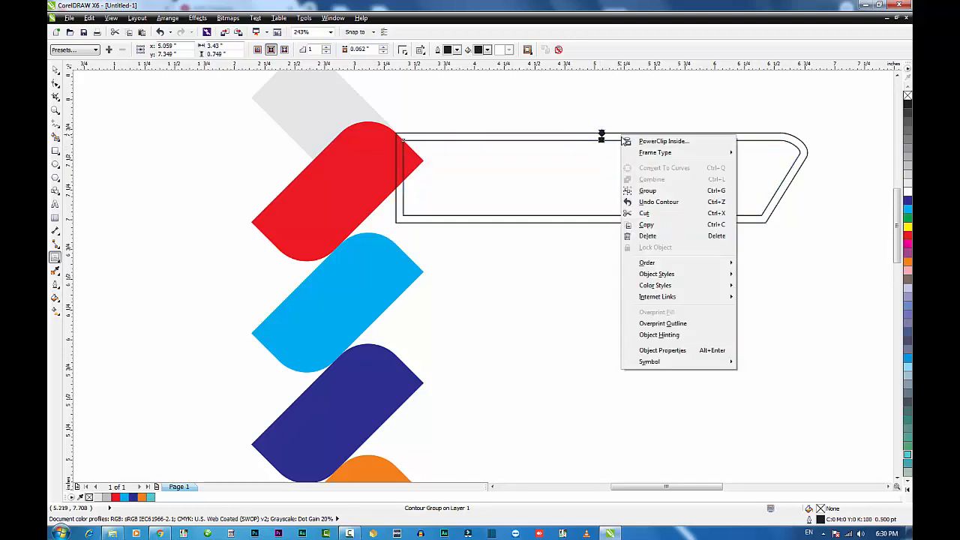
{"action": "left_click", "coordinate": [570, 141]}
{"action": "right_click", "coordinate": [571, 141]}
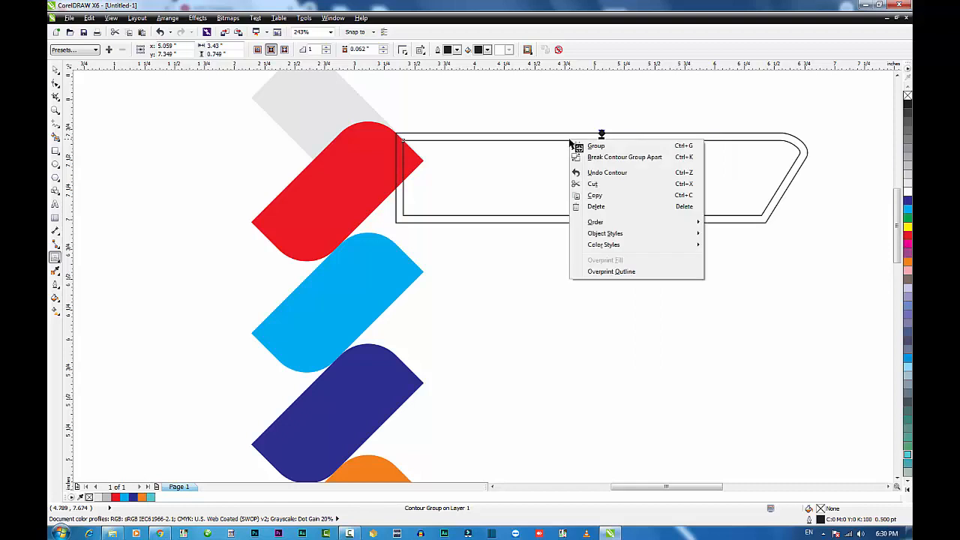
{"action": "left_click", "coordinate": [623, 159]}
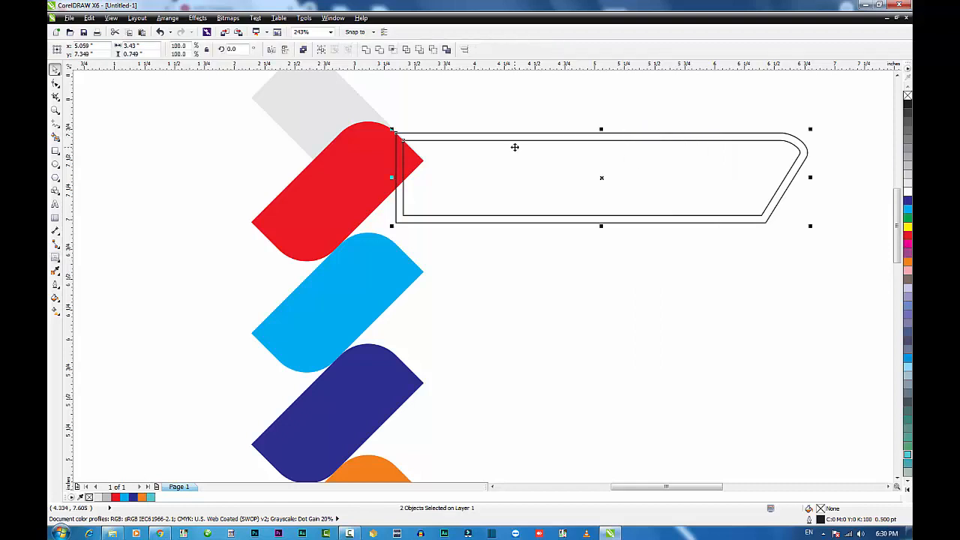
{"action": "left_click", "coordinate": [527, 111]}
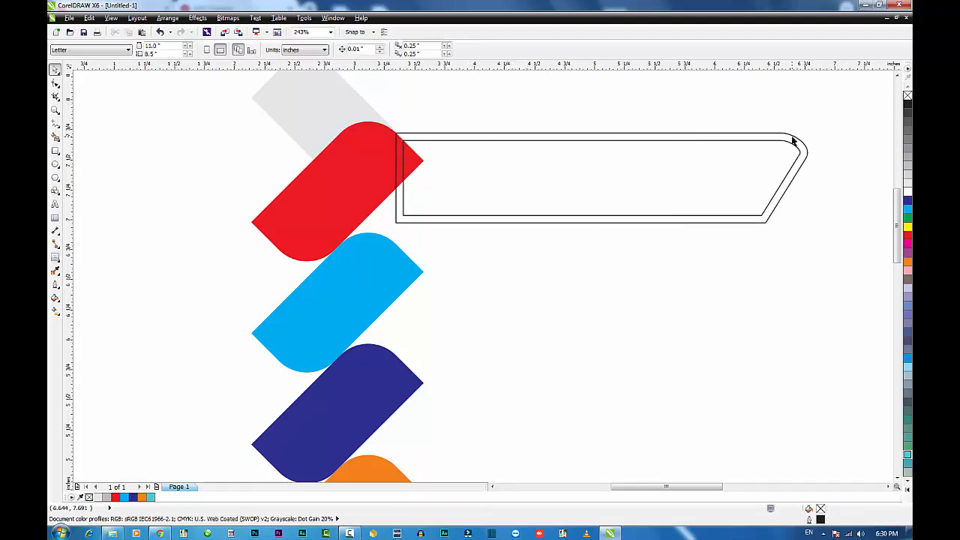
Fill the outer banner with 10% black and the inner banner with red, removing the inner banner's outline.
{"action": "left_click", "coordinate": [808, 149]}
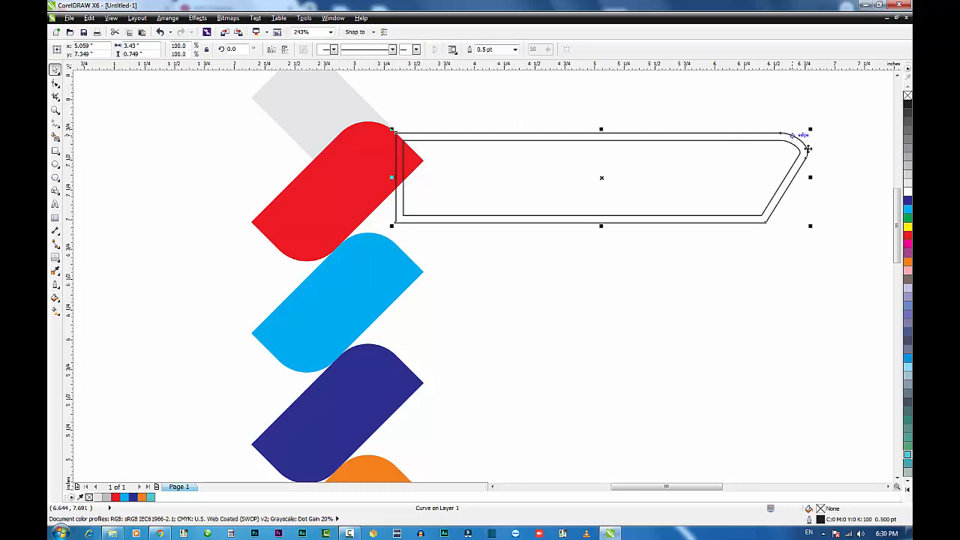
{"action": "left_click", "coordinate": [907, 186]}
{"action": "left_click", "coordinate": [692, 168]}
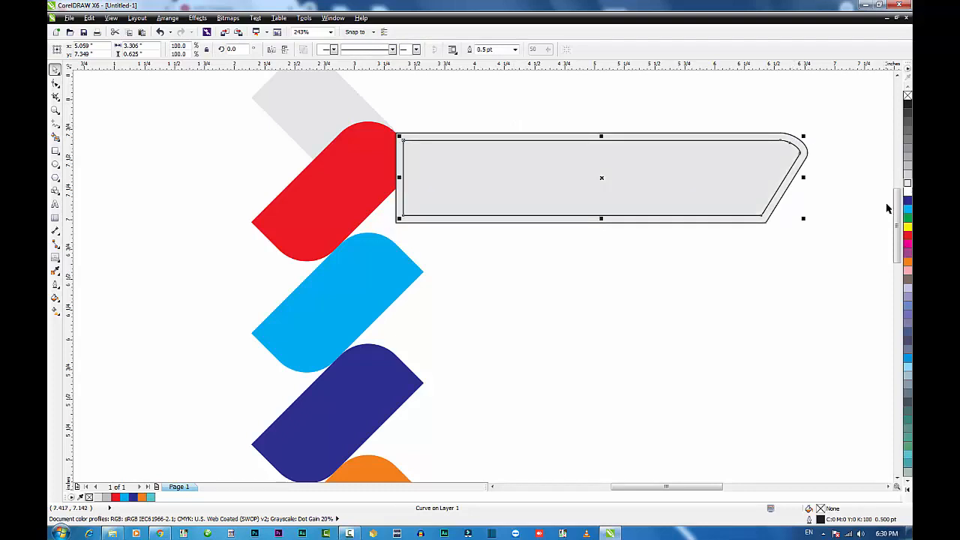
{"action": "left_click", "coordinate": [908, 235]}
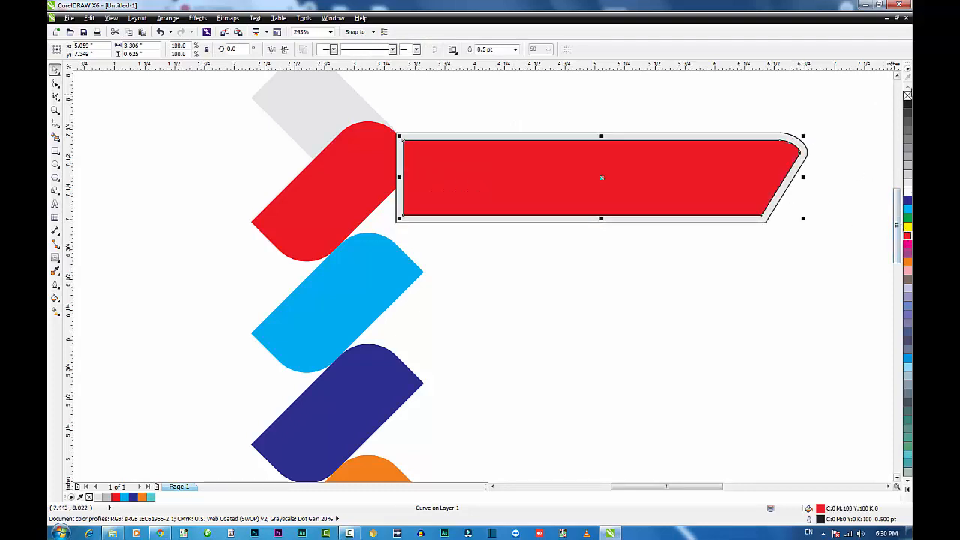
{"action": "right_click", "coordinate": [908, 96]}
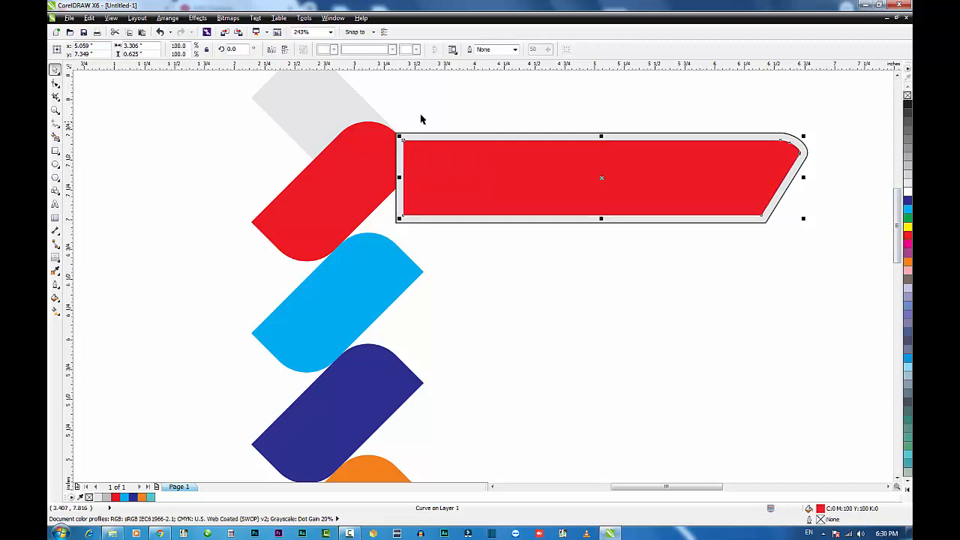
Remove the outer banner's outline and scale both banner shapes down together to about 2.90 by 0.63 in.
{"action": "left_click", "coordinate": [641, 138]}
{"action": "right_click", "coordinate": [908, 95]}
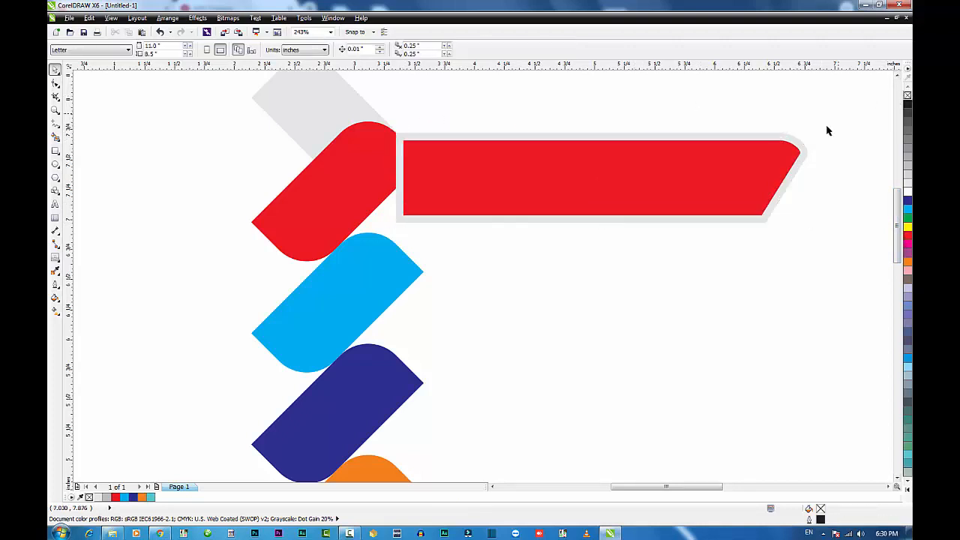
{"action": "left_click_drag", "start_coordinate": [831, 112], "coordinate": [342, 248]}
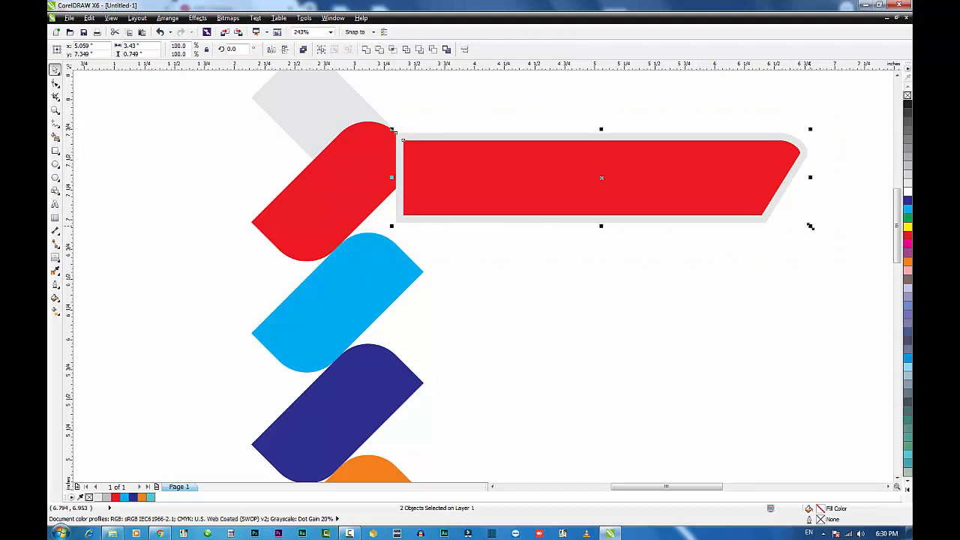
{"action": "left_click_drag", "start_coordinate": [811, 226], "coordinate": [746, 216]}
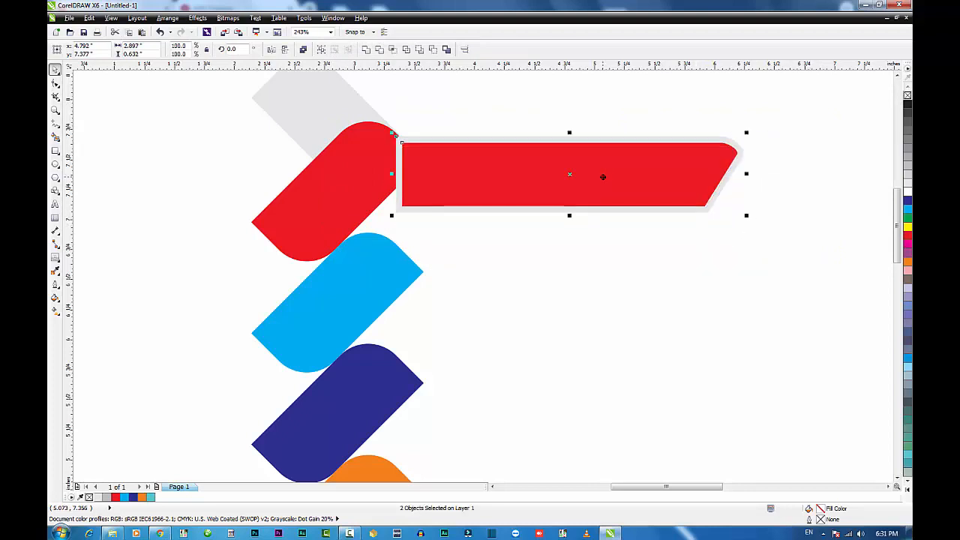
Position the two-part banner behind the red ribbon shape, centred at about x 4.32 in, y 7.00 in.
{"action": "left_click_drag", "start_coordinate": [603, 177], "coordinate": [553, 170]}
{"action": "key", "text": "Escape"}
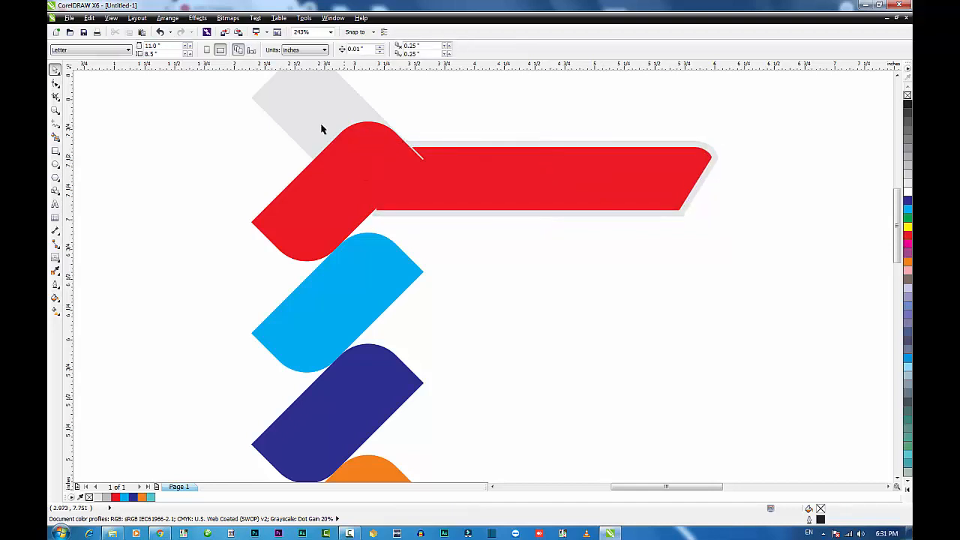
{"action": "left_click_drag", "start_coordinate": [321, 119], "coordinate": [315, 114]}
{"action": "key", "text": "Escape"}
{"action": "scroll", "coordinate": [473, 159], "scroll_direction": "down", "scroll_amount": 1}
{"action": "key", "text": "F4"}
{"action": "left_click_drag", "start_coordinate": [617, 128], "coordinate": [378, 210]}
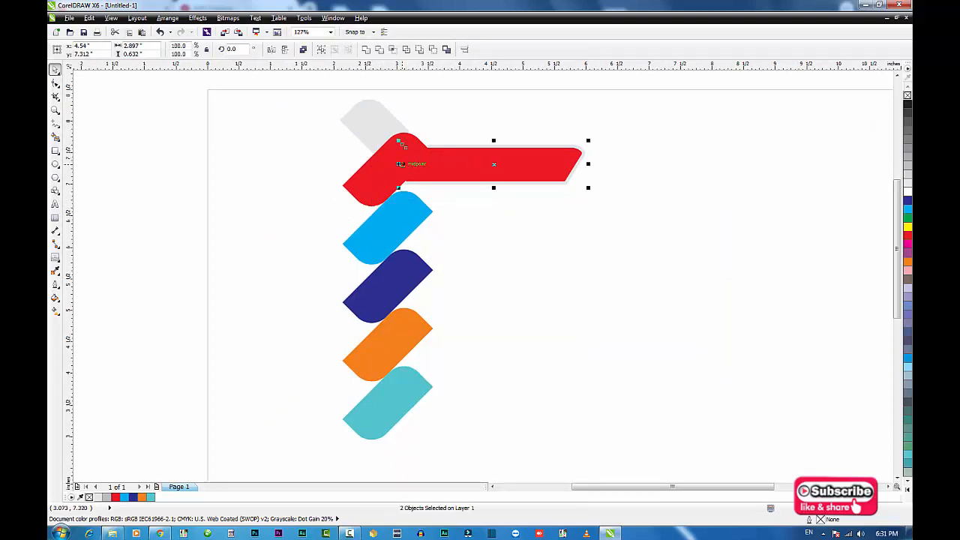
{"action": "left_click_drag", "start_coordinate": [400, 163], "coordinate": [405, 184]}
{"action": "left_click_drag", "start_coordinate": [492, 186], "coordinate": [480, 185]}
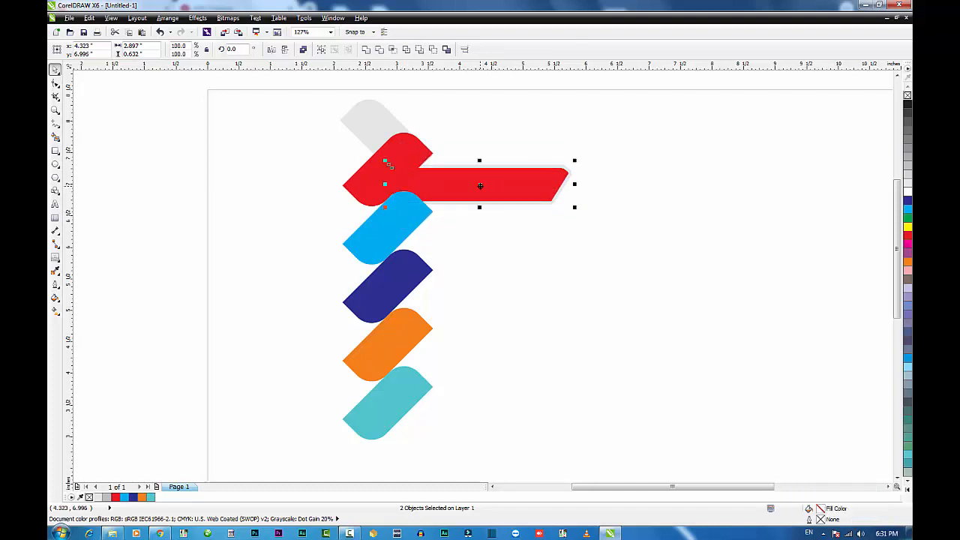
Apply a horizontal linear fountain fill to the inner banner, from red at its slanted end to white near the ribbon.
{"action": "left_click", "coordinate": [502, 156]}
{"action": "left_click", "coordinate": [525, 190]}
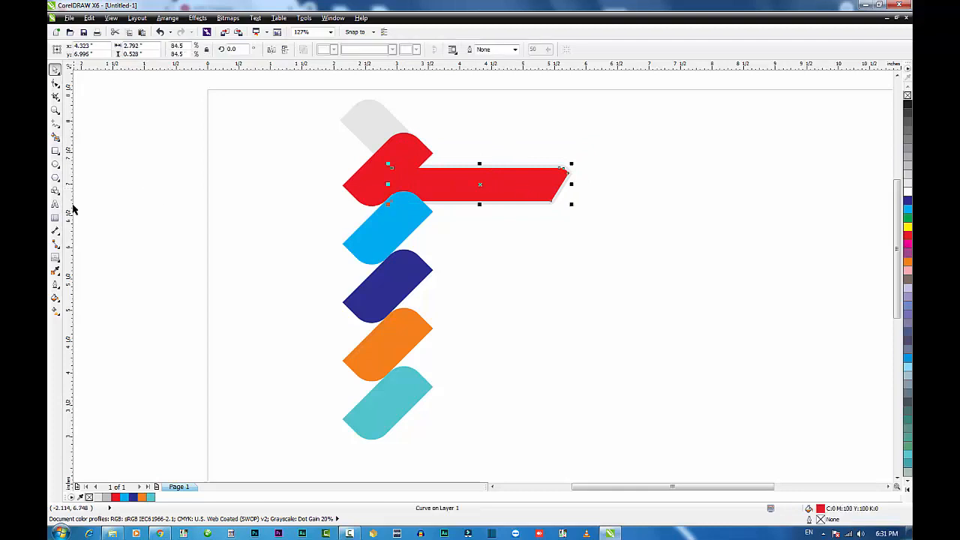
{"action": "left_click", "coordinate": [58, 252]}
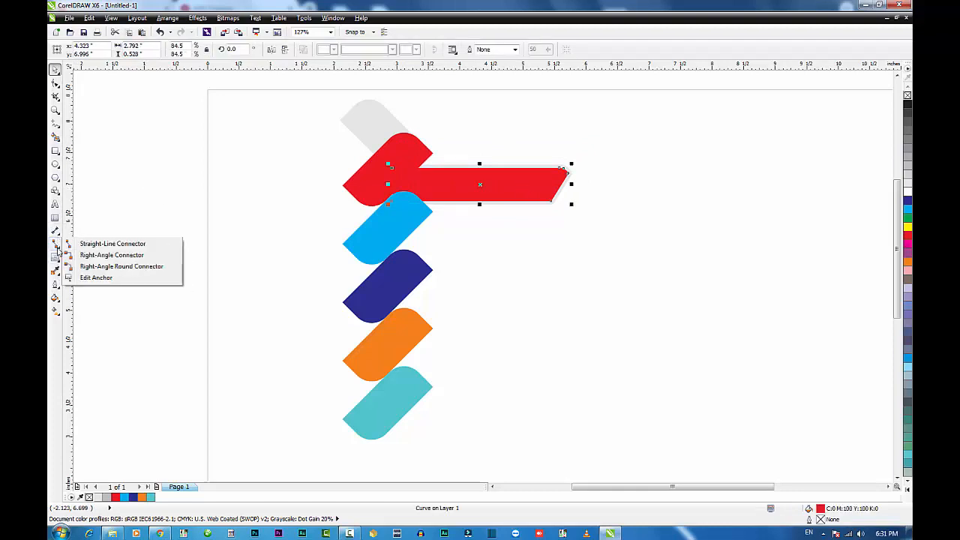
{"action": "left_click", "coordinate": [58, 259]}
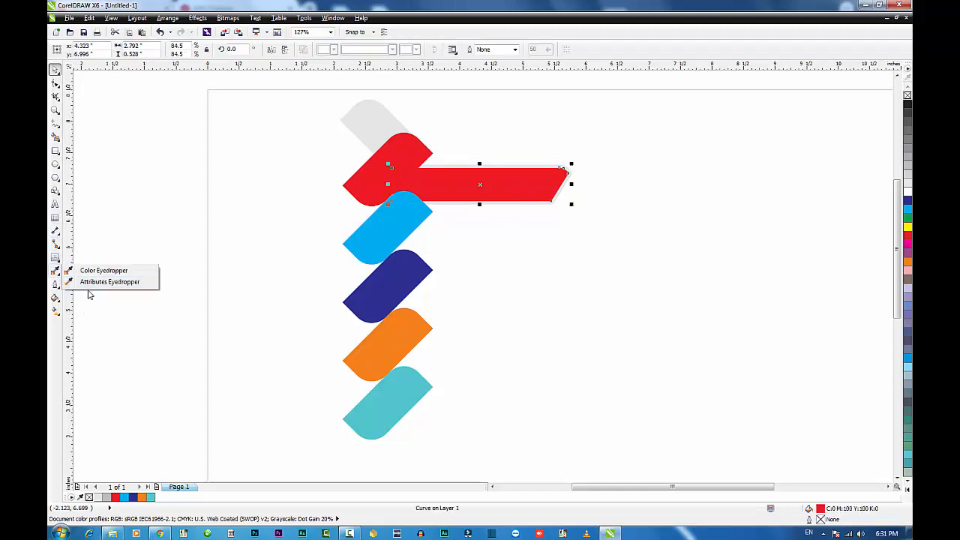
{"action": "left_click", "coordinate": [55, 312]}
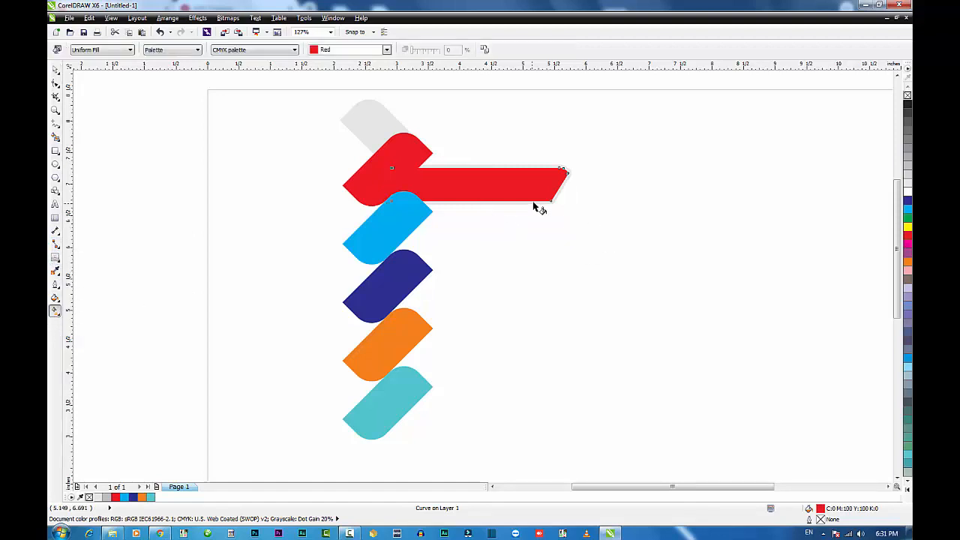
{"action": "left_click_drag", "start_coordinate": [553, 187], "coordinate": [417, 187]}
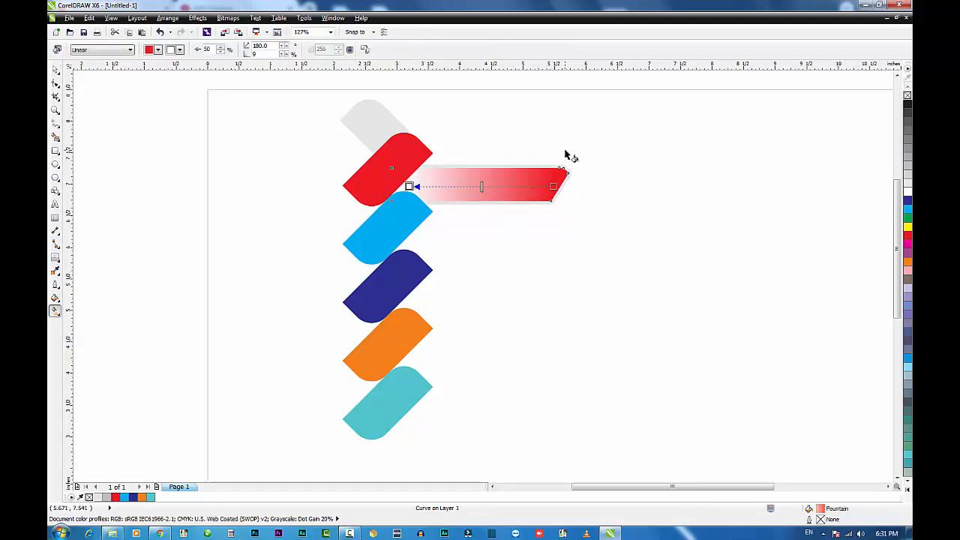
{"action": "key", "text": "space"}
{"action": "left_click_drag", "start_coordinate": [530, 187], "coordinate": [647, 163]}
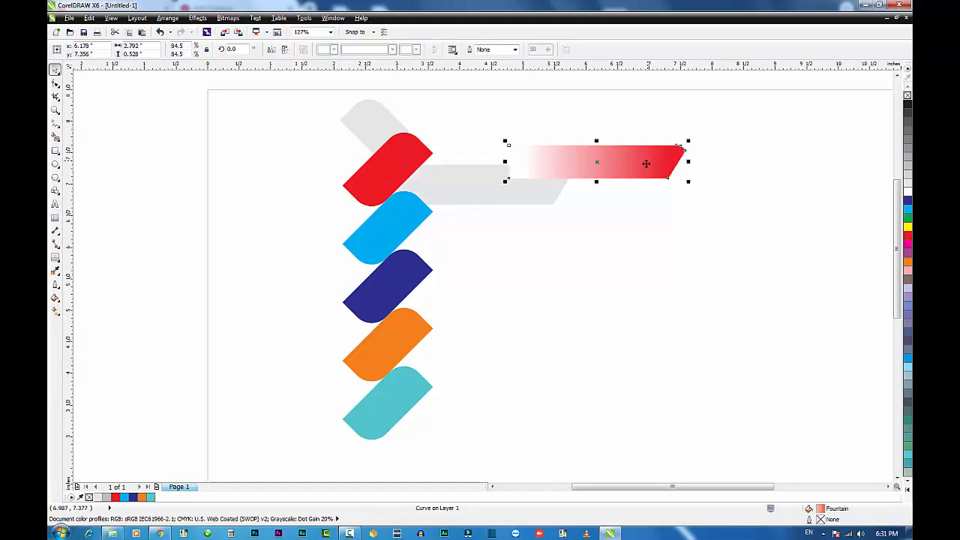
{"action": "key", "text": "ctrl+z"}
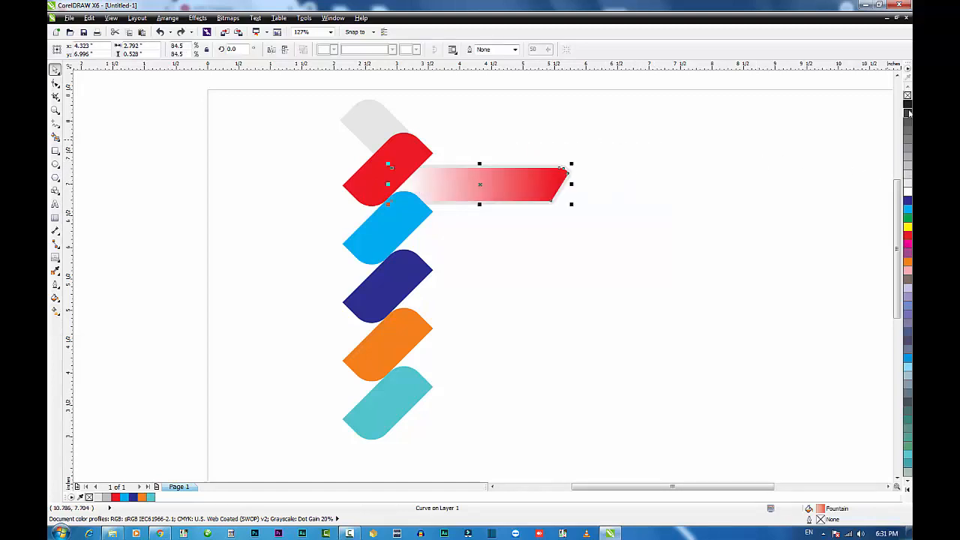
Change the gradient's white end to black and shift both gradient ends leftward so the dark shade sits beside the ribbon.
{"action": "key", "text": "g"}
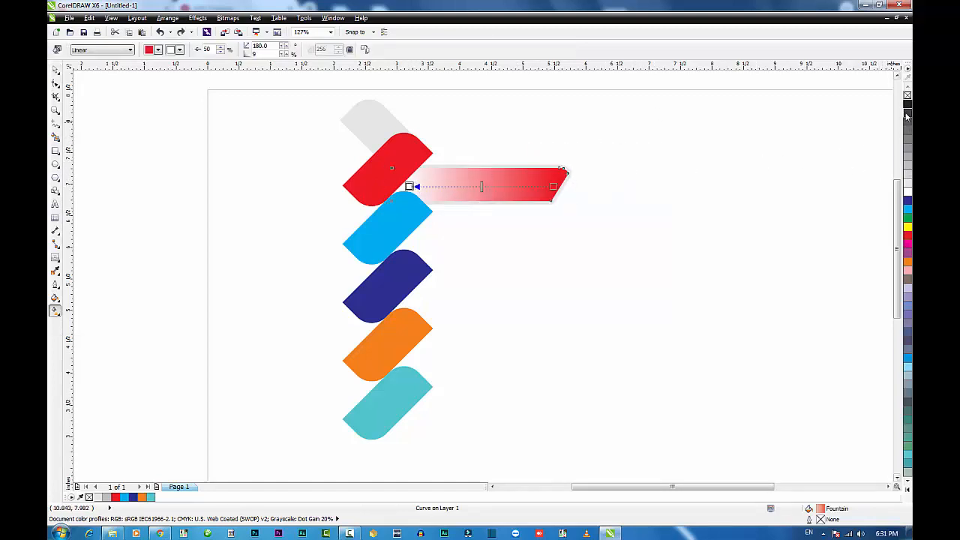
{"action": "left_click", "coordinate": [907, 107]}
{"action": "left_click_drag", "start_coordinate": [409, 186], "coordinate": [327, 186]}
{"action": "left_click_drag", "start_coordinate": [553, 186], "coordinate": [480, 186]}
{"action": "left_click_drag", "start_coordinate": [328, 187], "coordinate": [309, 186]}
{"action": "key", "text": "space"}
{"action": "left_click", "coordinate": [627, 231]}
Duplicate the complete red banner about 1 in lower and repeat the duplication twice at the same spacing.
{"action": "left_click_drag", "start_coordinate": [650, 151], "coordinate": [357, 243]}
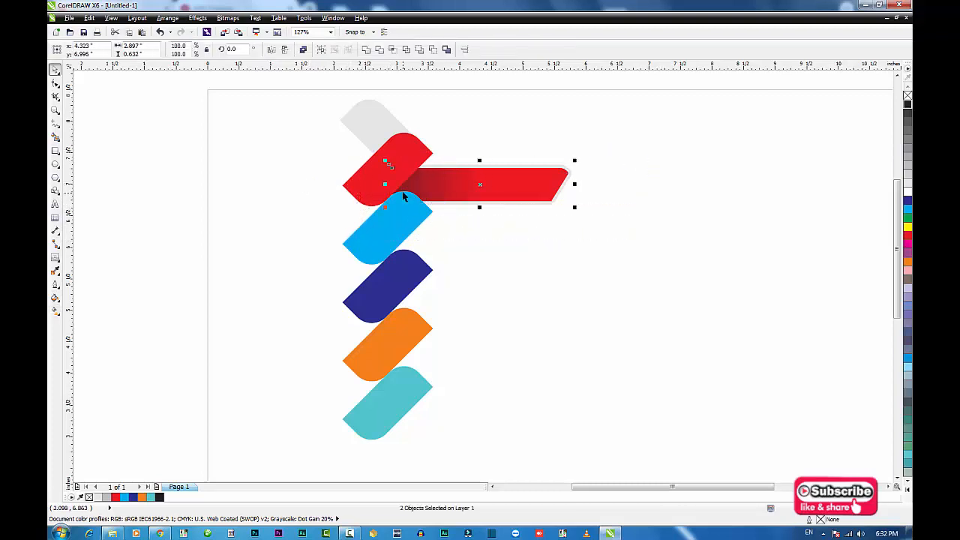
{"action": "left_click_drag", "start_coordinate": [480, 186], "coordinate": [477, 252]}
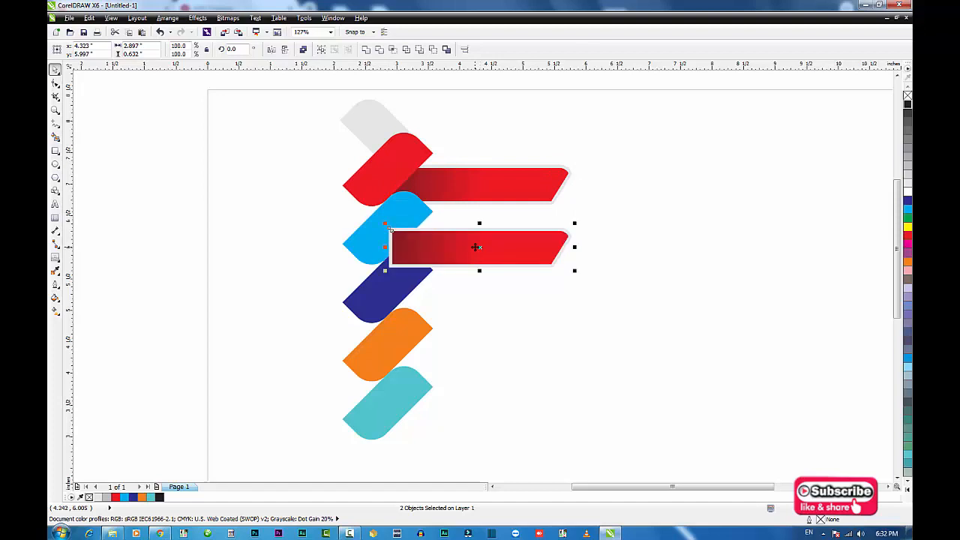
{"action": "key", "text": "ctrl+r"}
{"action": "key", "text": "ctrl+r"}
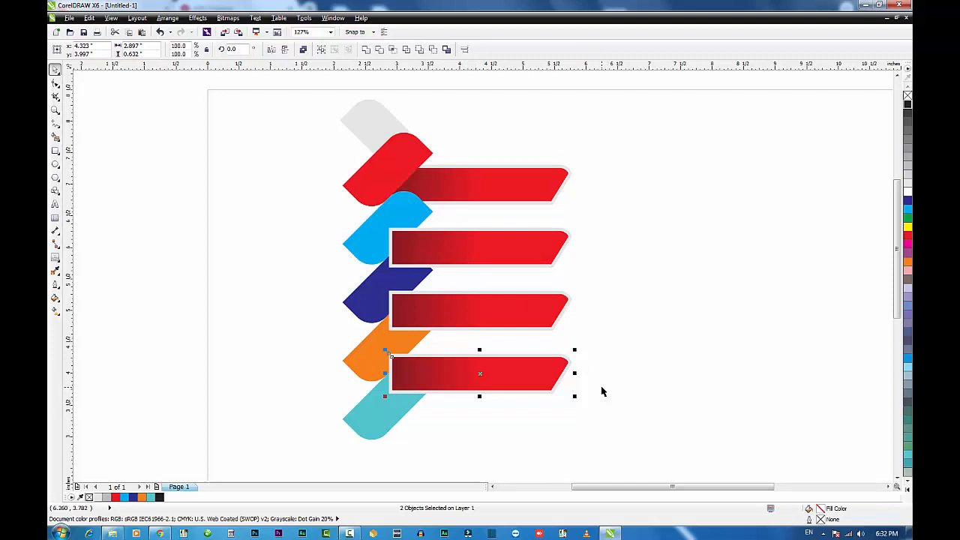
Send the lowest banner behind the ribbon shapes and nudge it up beside the orange ribbon, to about y 4.16 in.
{"action": "key", "text": "Up"}
{"action": "key", "text": "Up"}
{"action": "key", "text": "Up"}
{"action": "key", "text": "Up"}
{"action": "key", "text": "ctrl+Page_Down"}
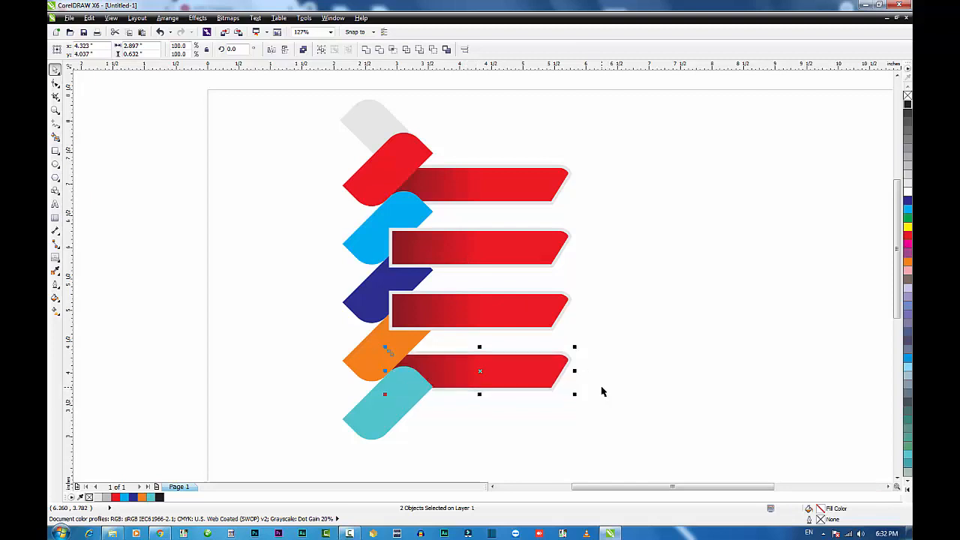
{"action": "key", "text": "Up"}
{"action": "key", "text": "Up"}
{"action": "key", "text": "Up"}
{"action": "key", "text": "Up"}
{"action": "key", "text": "Up"}
{"action": "key", "text": "Up"}
{"action": "key", "text": "Up"}
{"action": "key", "text": "Up"}
{"action": "key", "text": "Up"}
{"action": "key", "text": "Up"}
{"action": "key", "text": "Up"}
{"action": "key", "text": "Up"}
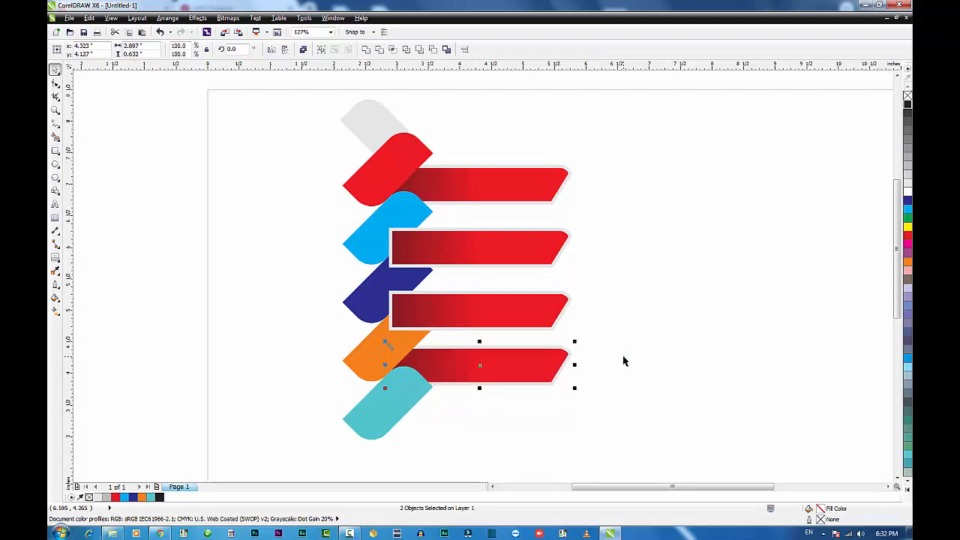
Send the third banner behind the dark blue ribbon and nudge it up to about y 5.08 in.
{"action": "left_click_drag", "start_coordinate": [624, 350], "coordinate": [367, 270]}
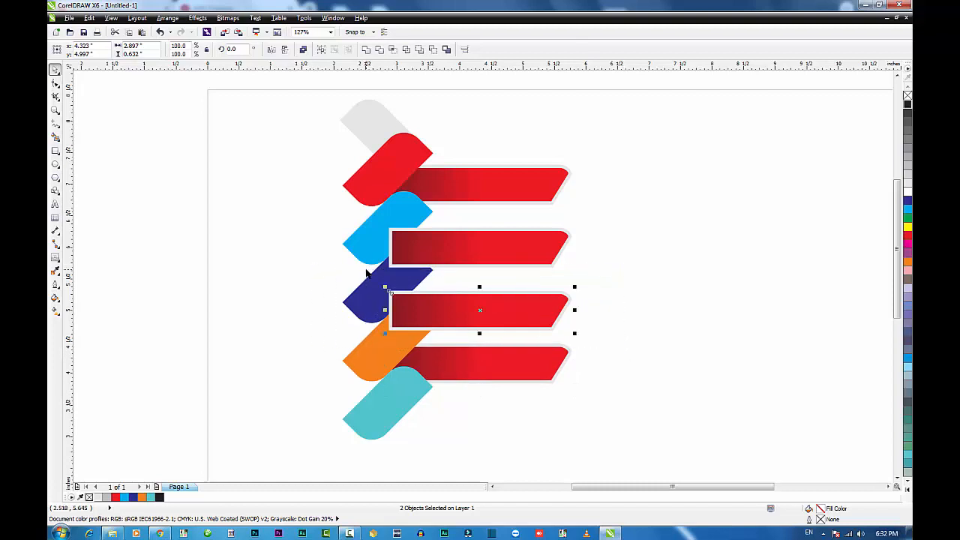
{"action": "key", "text": "ctrl+Page_Down"}
{"action": "key", "text": "Up"}
{"action": "key", "text": "Up"}
{"action": "key", "text": "Up"}
{"action": "key", "text": "Up"}
{"action": "key", "text": "Up"}
{"action": "key", "text": "Up"}
{"action": "key", "text": "Up"}
{"action": "key", "text": "Up"}
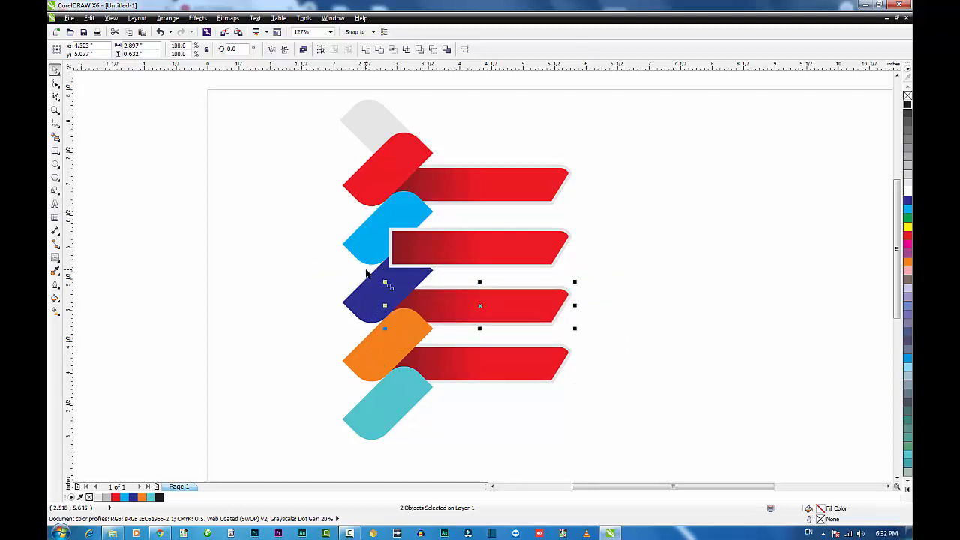
Send the second banner behind the light blue ribbon and fine-tune its vertical position to about y 6.00 in.
{"action": "left_click_drag", "start_coordinate": [601, 290], "coordinate": [376, 215]}
{"action": "key", "text": "ctrl+Page_Down"}
{"action": "key", "text": "Down"}
{"action": "key", "text": "Down"}
{"action": "key", "text": "Down"}
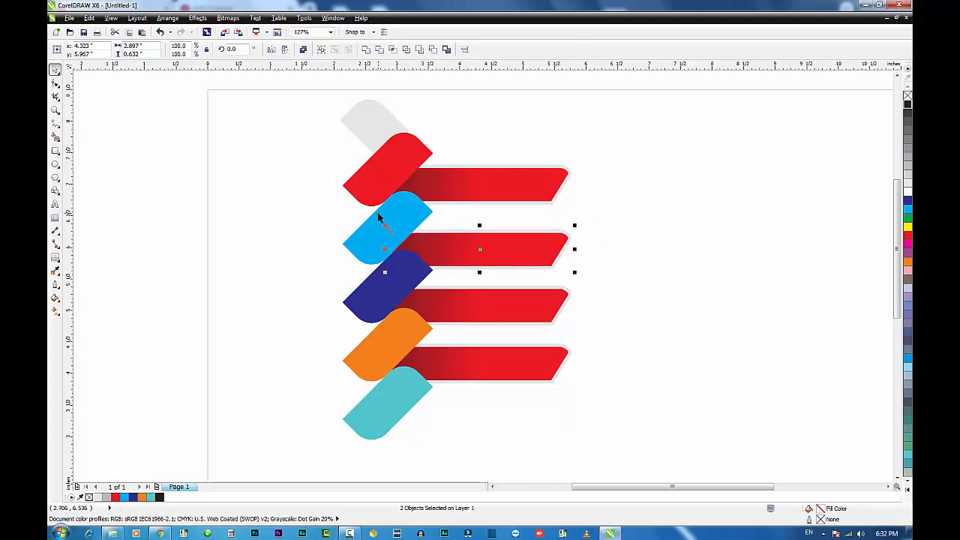
{"action": "key", "text": "Up"}
{"action": "key", "text": "Up"}
{"action": "key", "text": "Up"}
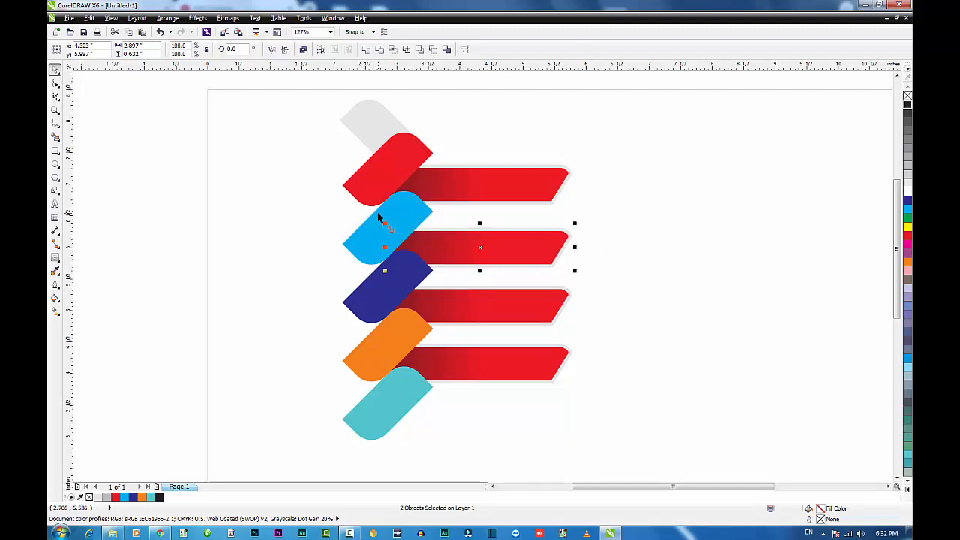
{"action": "key", "text": "Escape"}
Recolour the red gradient end of the second, third and fourth banners to light blue, dark blue and orange, matching their ribbons.
{"action": "left_click", "coordinate": [513, 253]}
{"action": "key", "text": "g"}
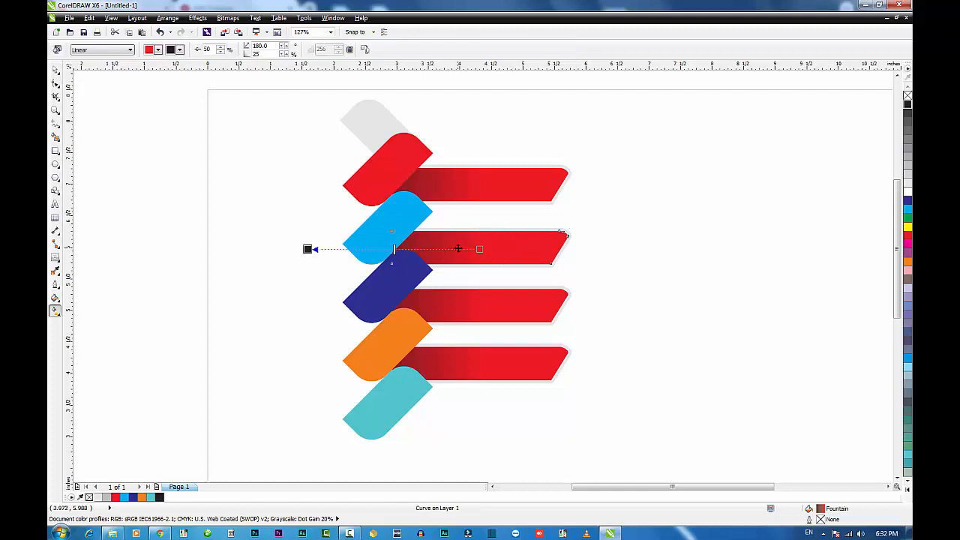
{"action": "left_click", "coordinate": [907, 209]}
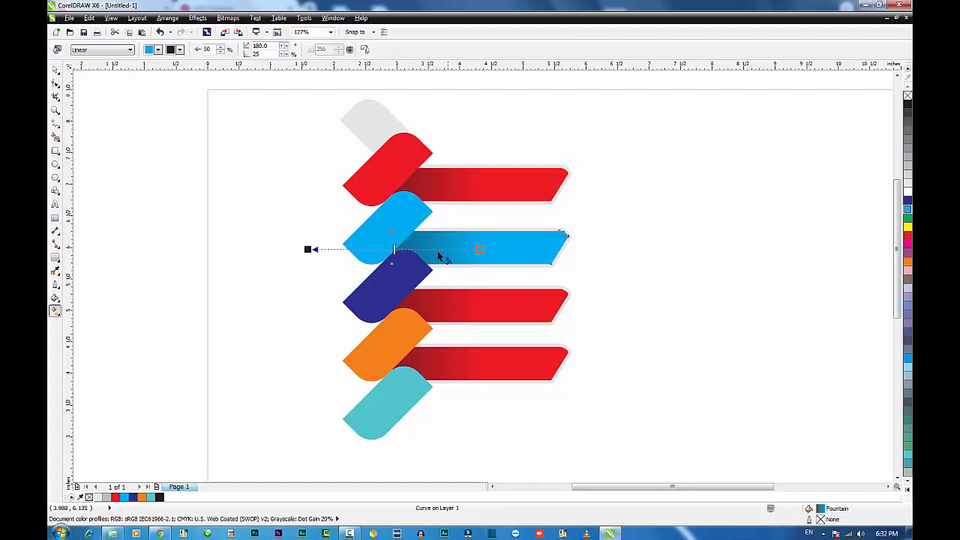
{"action": "left_click", "coordinate": [496, 315]}
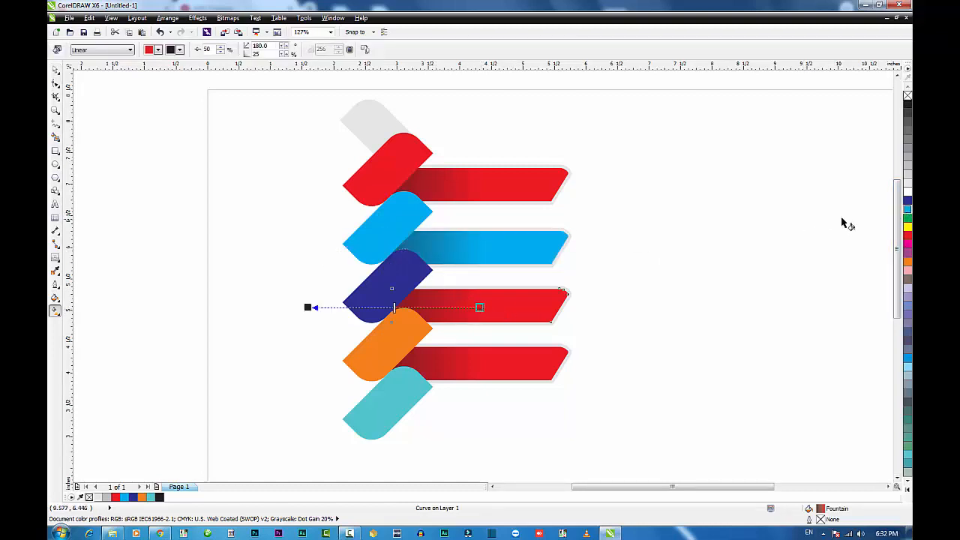
{"action": "left_click", "coordinate": [907, 201]}
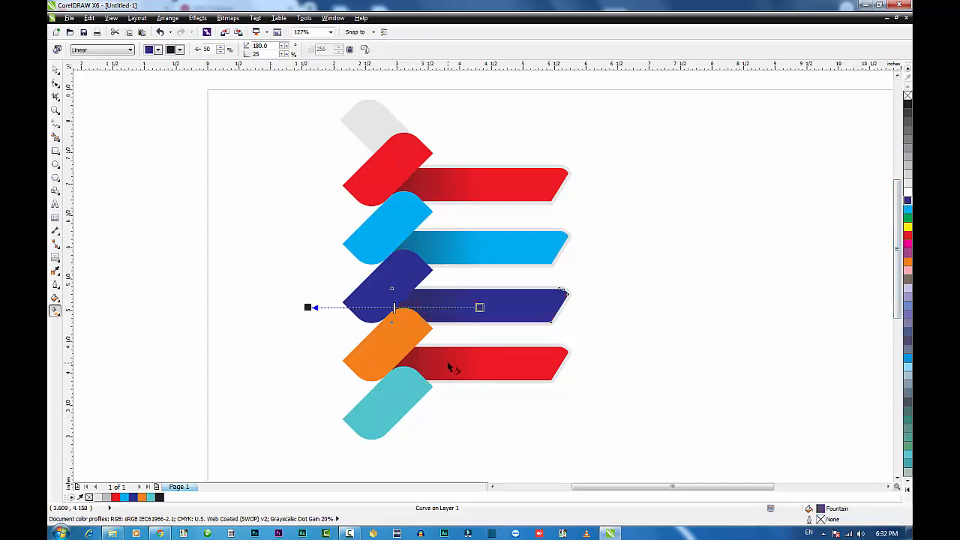
{"action": "left_click", "coordinate": [450, 367]}
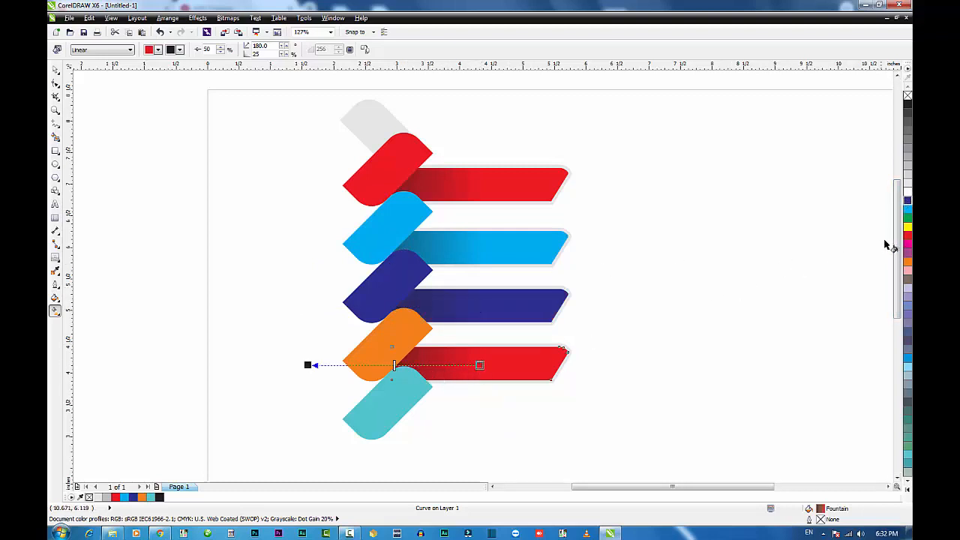
{"action": "left_click", "coordinate": [907, 261]}
{"action": "key", "text": "space"}
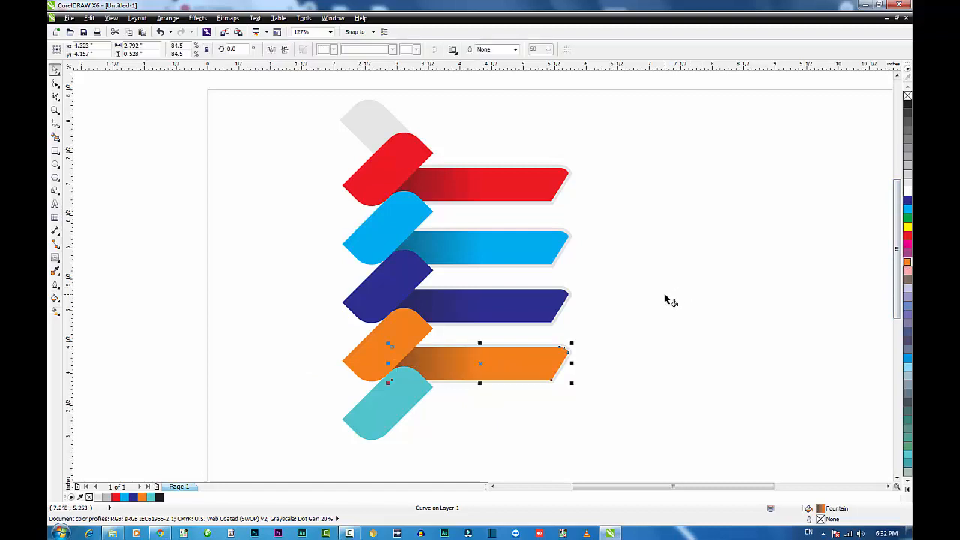
{"action": "left_click", "coordinate": [665, 299]}
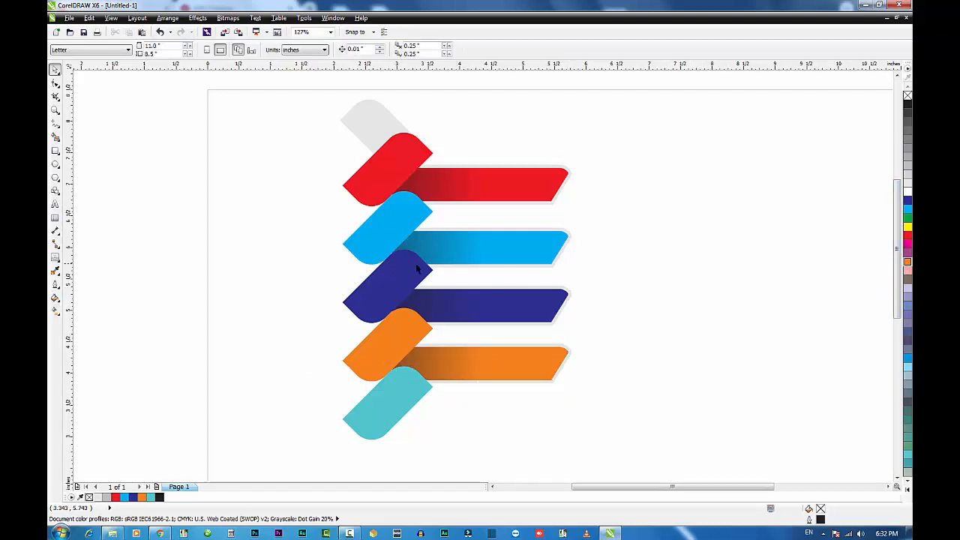
{"action": "left_click_drag", "start_coordinate": [622, 399], "coordinate": [357, 328]}
{"action": "left_click_drag", "start_coordinate": [427, 346], "coordinate": [432, 398]}
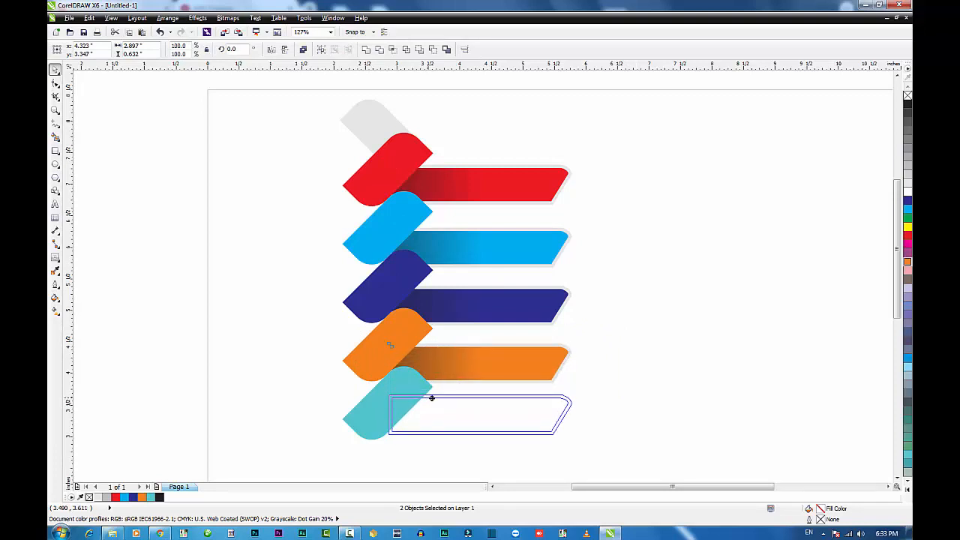
{"action": "left_click", "coordinate": [371, 106]}
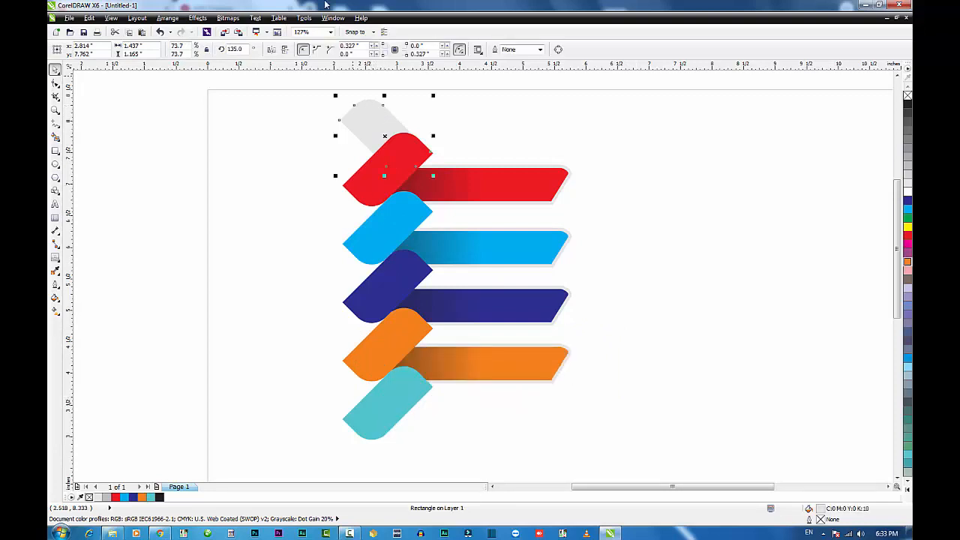
{"action": "left_click", "coordinate": [272, 51]}
{"action": "left_click_drag", "start_coordinate": [407, 117], "coordinate": [410, 407]}
{"action": "key", "text": "ctrl+z"}
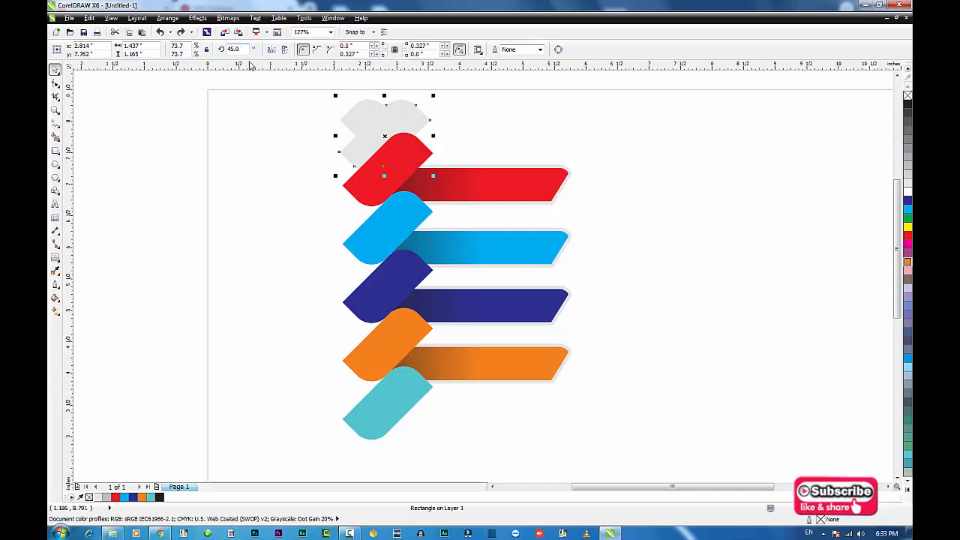
{"action": "key", "text": "ctrl+z"}
Copy the light grey ribbon from the head of the column to its foot, behind the teal ribbon.
{"action": "left_click_drag", "start_coordinate": [367, 99], "coordinate": [366, 405]}
{"action": "left_click", "coordinate": [562, 382]}
Copy the orange banner down beside the teal ribbon, placing it behind the ribbon at about y 3.24 in.
{"action": "left_click_drag", "start_coordinate": [619, 325], "coordinate": [351, 418]}
{"action": "left_click_drag", "start_coordinate": [450, 349], "coordinate": [456, 404]}
{"action": "right_click", "coordinate": [454, 406]}
{"action": "left_click", "coordinate": [466, 393]}
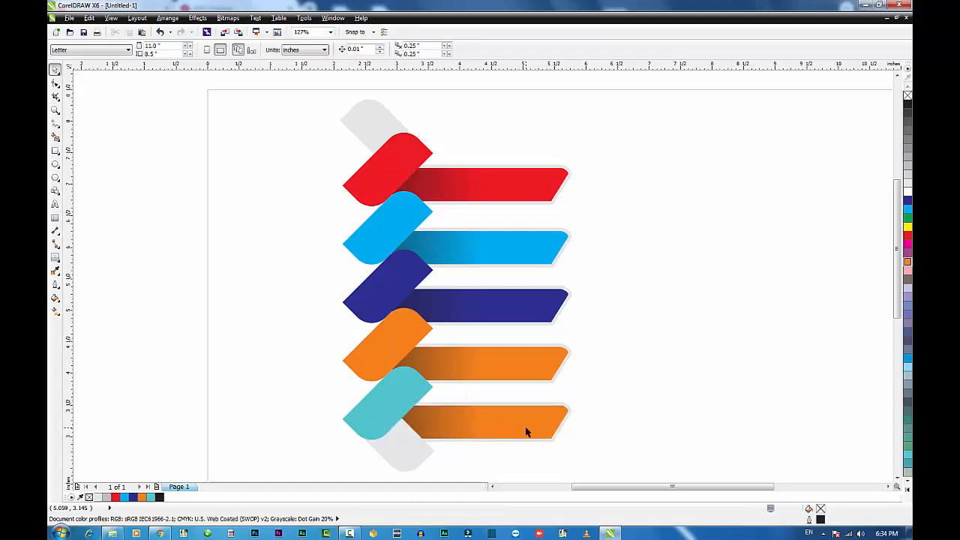
{"action": "left_click_drag", "start_coordinate": [617, 392], "coordinate": [386, 465]}
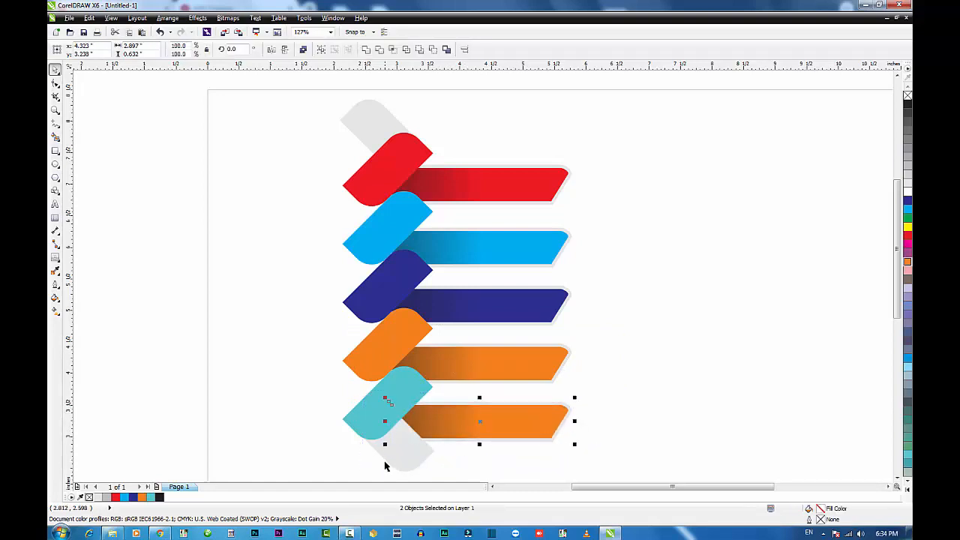
Recolour the orange gradient end of the lowest banner to teal, matching the ribbon beside it.
{"action": "left_click", "coordinate": [515, 424]}
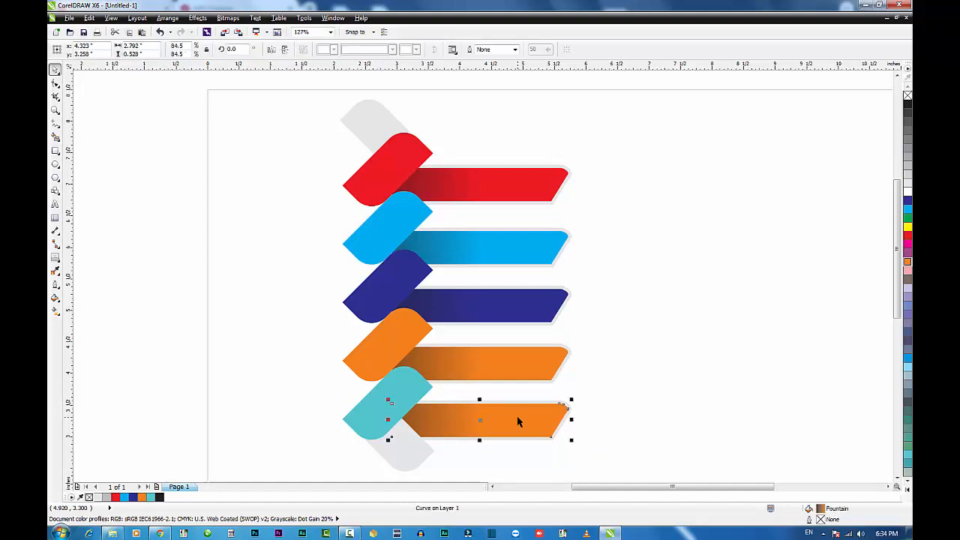
{"action": "left_click", "coordinate": [908, 456]}
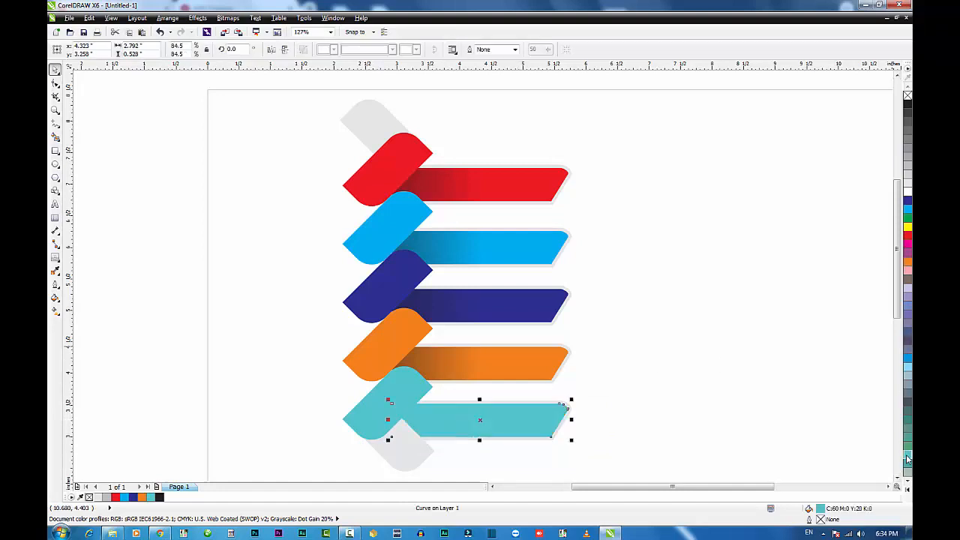
{"action": "key", "text": "ctrl+z"}
{"action": "key", "text": "g"}
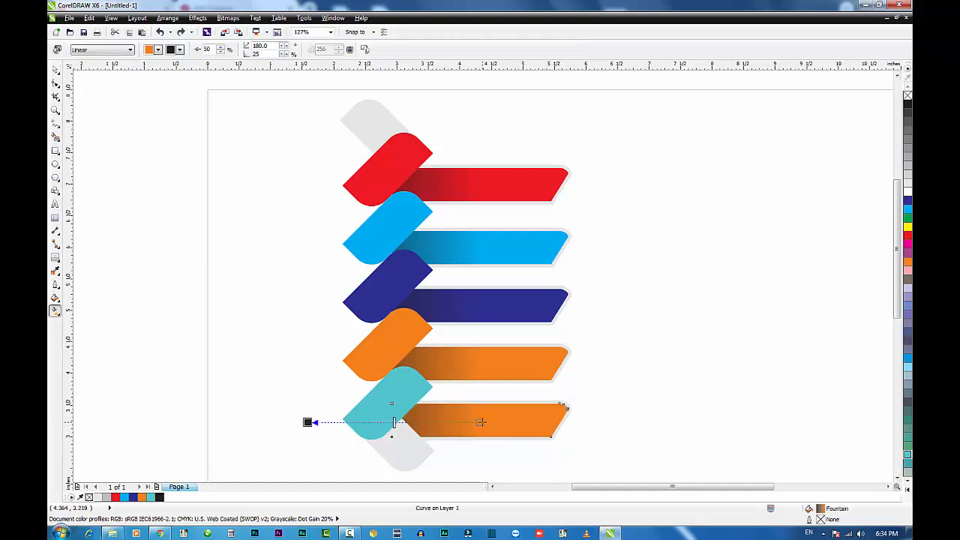
{"action": "left_click", "coordinate": [908, 455]}
{"action": "left_click", "coordinate": [686, 435]}
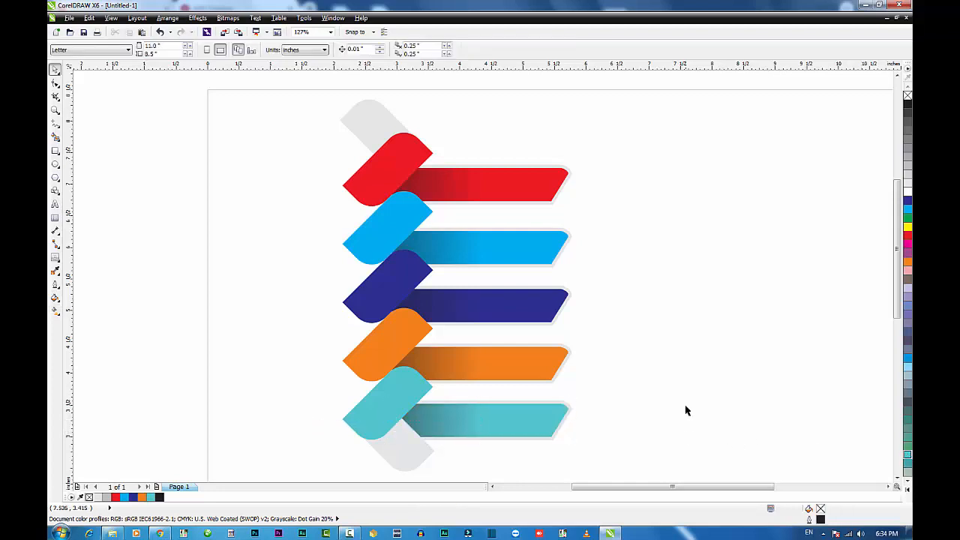
Add a page-sized background rectangle with a radial gradient fill from a white centre to medium grey edges.
{"action": "scroll", "coordinate": [687, 411], "scroll_direction": "down", "scroll_amount": 2}
{"action": "left_click_drag", "start_coordinate": [450, 249], "coordinate": [660, 473]}
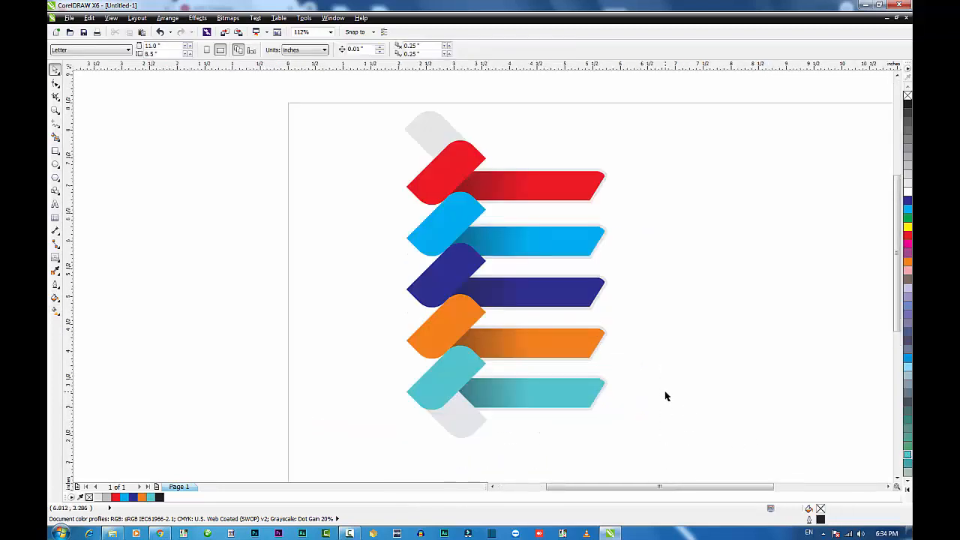
{"action": "key", "text": "shift+F4"}
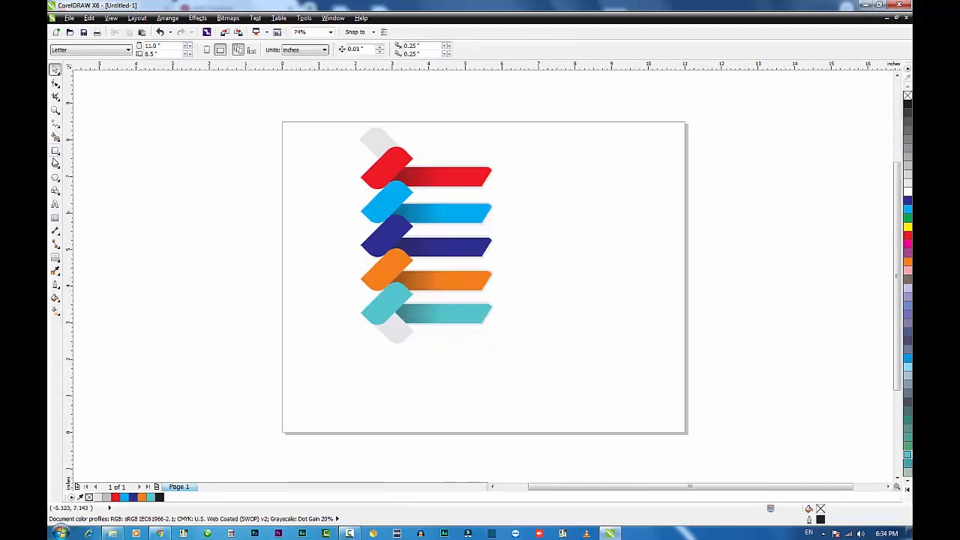
{"action": "double_click", "coordinate": [54, 151]}
{"action": "left_click", "coordinate": [54, 310]}
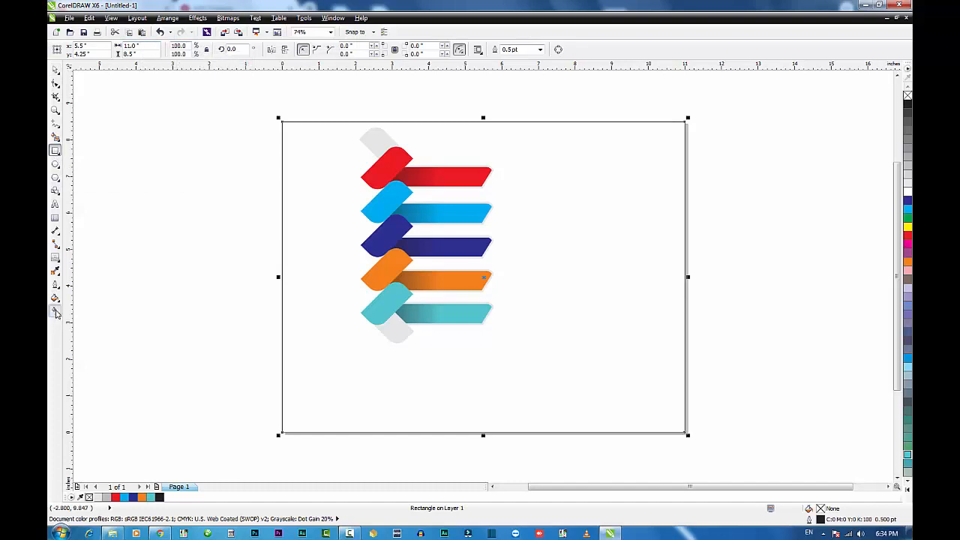
{"action": "left_click", "coordinate": [109, 50]}
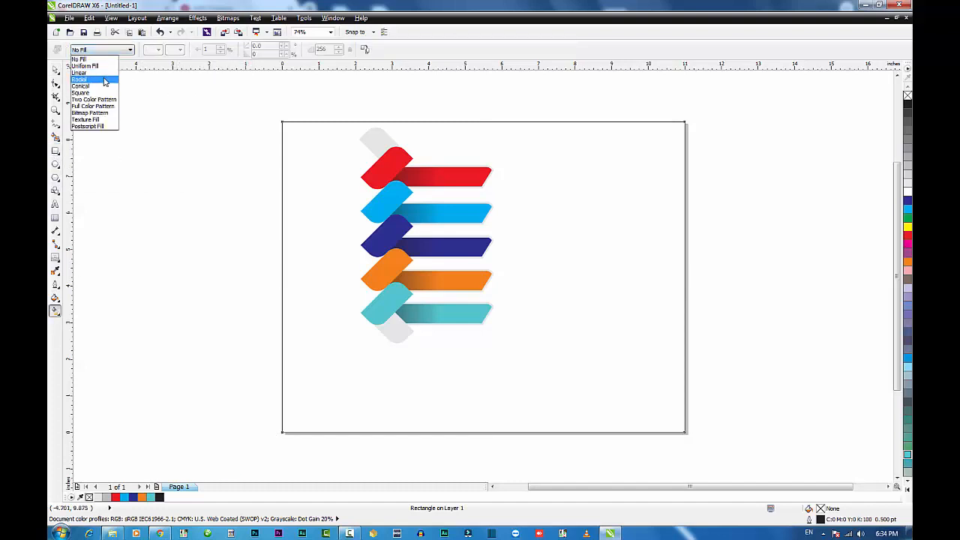
{"action": "left_click", "coordinate": [79, 79]}
{"action": "left_click_drag", "start_coordinate": [510, 277], "coordinate": [496, 333]}
{"action": "left_click", "coordinate": [908, 168]}
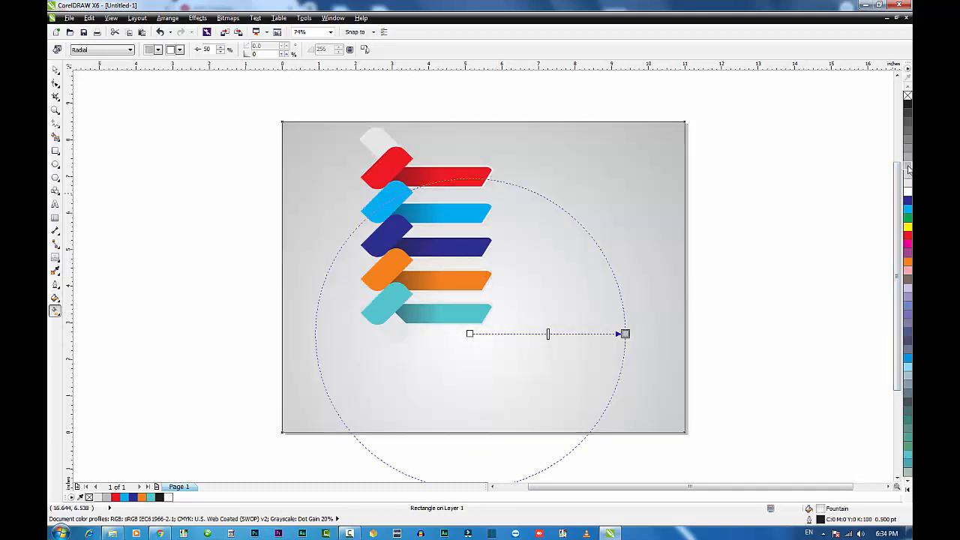
{"action": "left_click", "coordinate": [909, 153]}
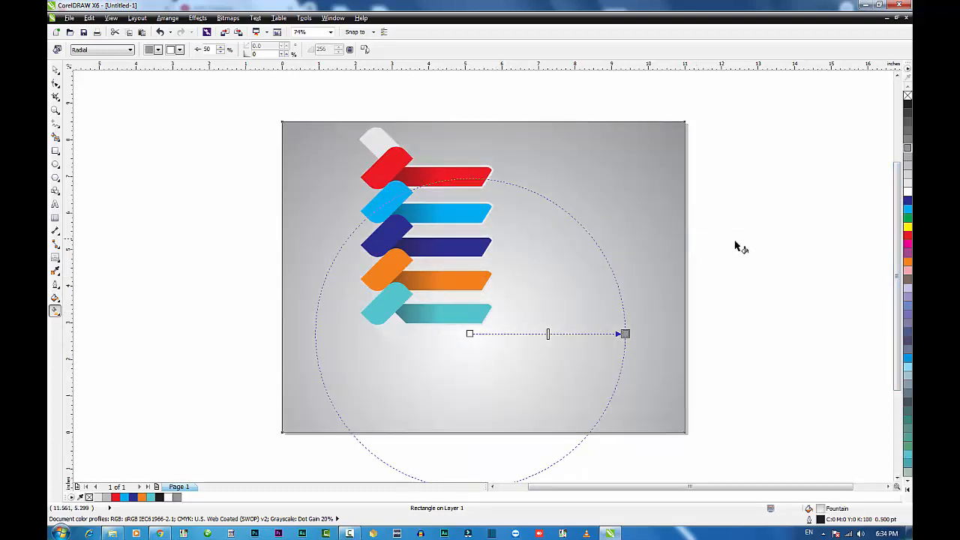
Move the centre of the background's radial gradient up and to the right of the banners.
{"action": "key", "text": "space"}
{"action": "left_click", "coordinate": [735, 245]}
{"action": "left_click", "coordinate": [570, 338]}
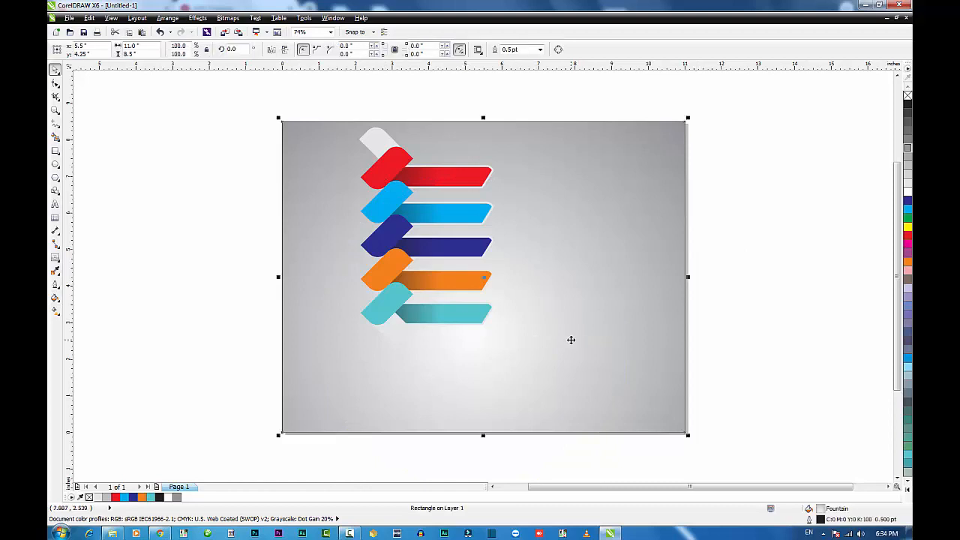
{"action": "key", "text": "space"}
{"action": "left_click_drag", "start_coordinate": [497, 328], "coordinate": [575, 264]}
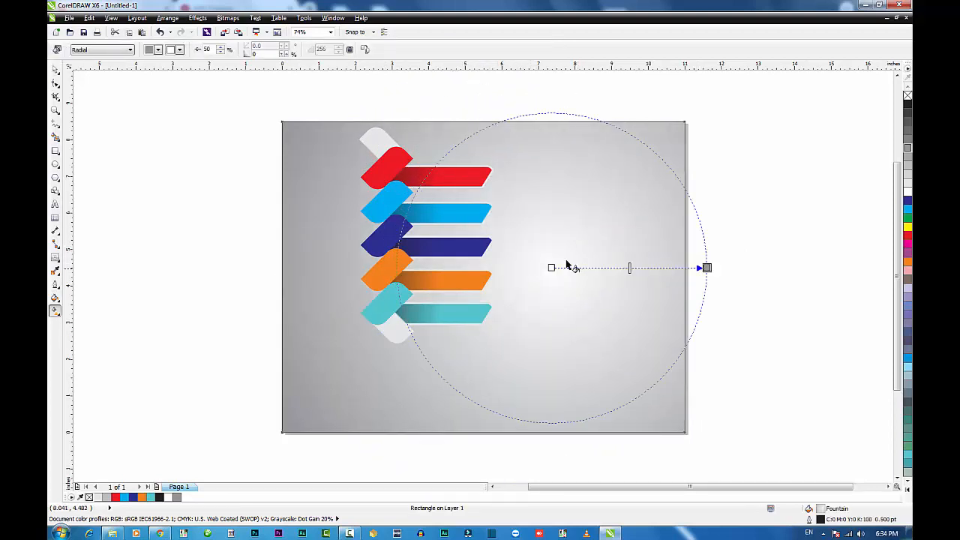
Group all the ribbons and banners and centre the group on the page.
{"action": "key", "text": "space"}
{"action": "left_click_drag", "start_coordinate": [334, 95], "coordinate": [521, 369]}
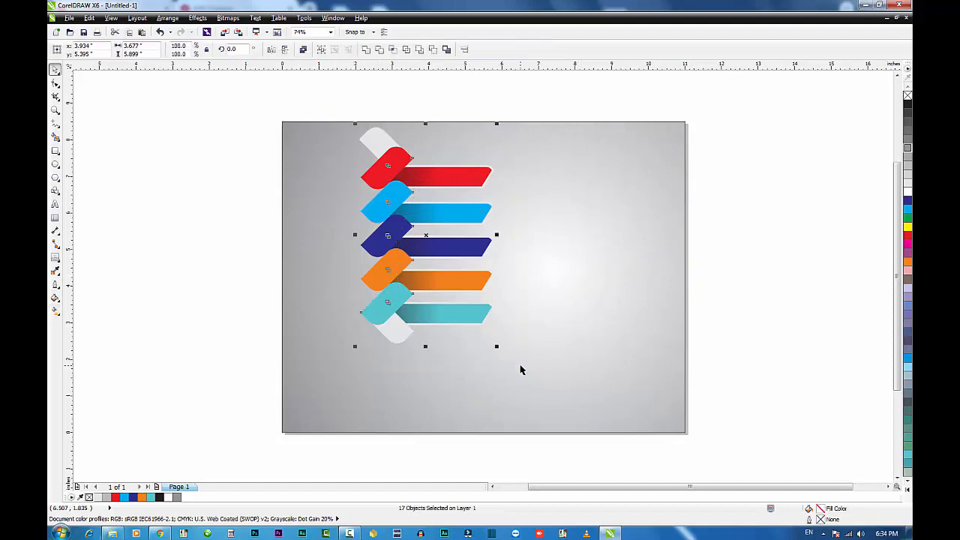
{"action": "key", "text": "ctrl+g"}
{"action": "key", "text": "p"}
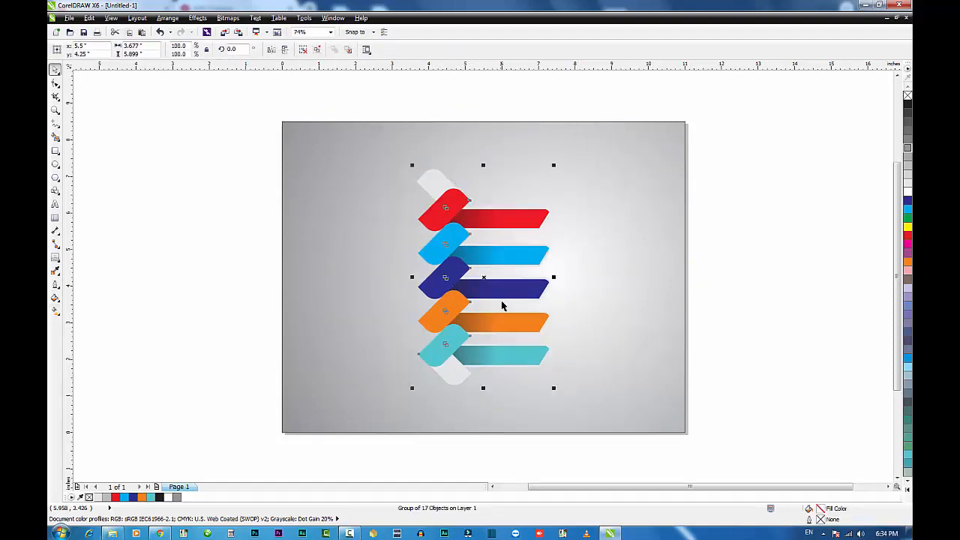
Scale the infographic group to about 127.7% and place it left of the page centre at about x 4.33 in.
{"action": "left_click_drag", "start_coordinate": [484, 280], "coordinate": [408, 279]}
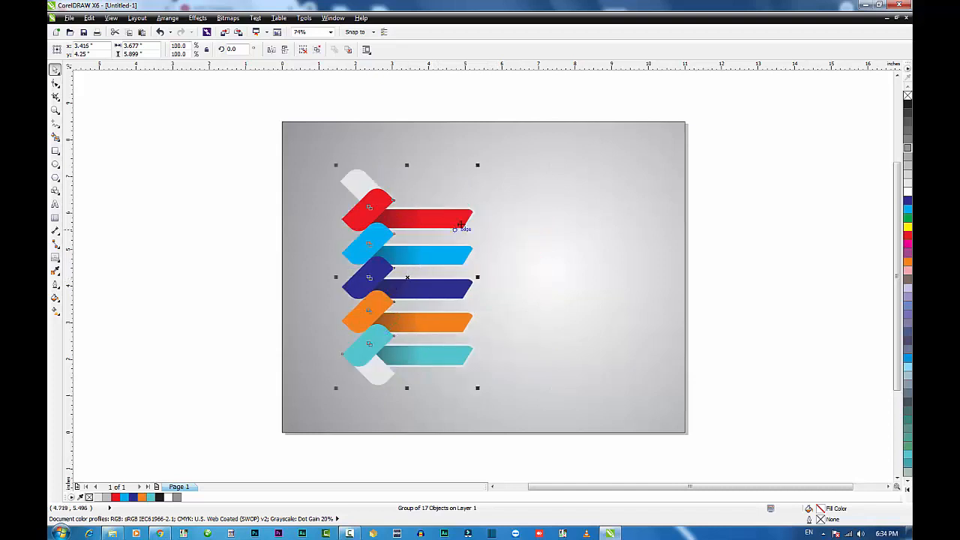
{"action": "left_click_drag", "start_coordinate": [477, 168], "coordinate": [511, 149]}
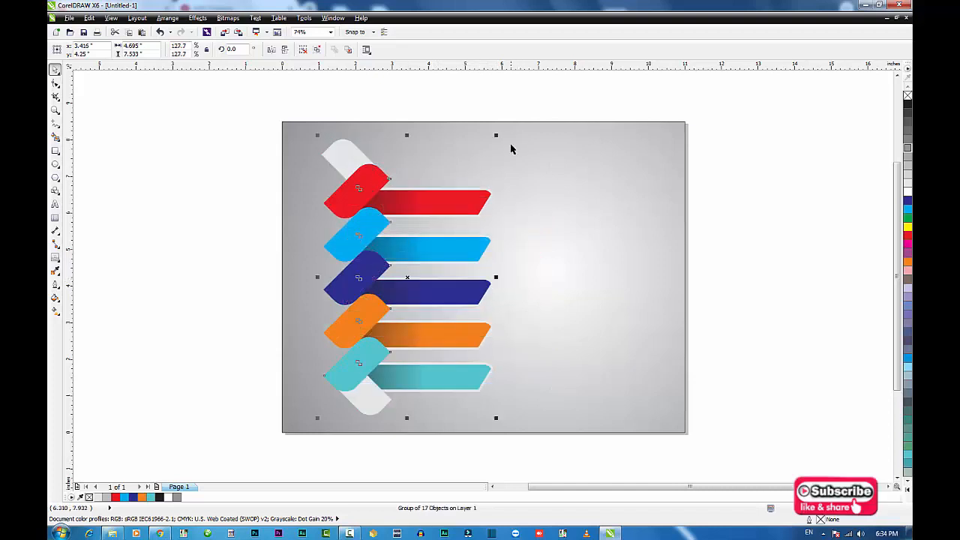
{"action": "left_click_drag", "start_coordinate": [408, 279], "coordinate": [441, 280]}
{"action": "key", "text": "Escape"}
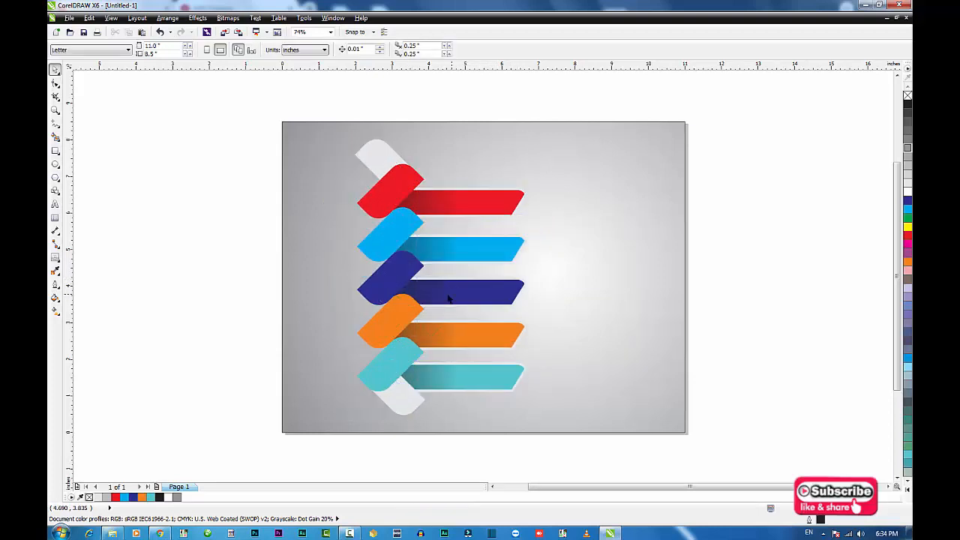
Ungroup the ribbon and banner artwork.
{"action": "left_click_drag", "start_coordinate": [304, 141], "coordinate": [590, 279]}
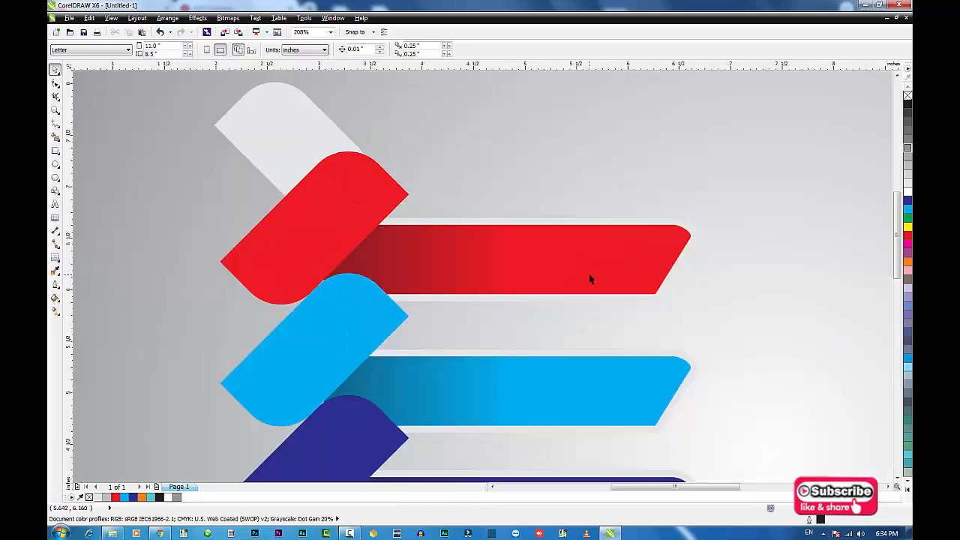
{"action": "left_click", "coordinate": [643, 242]}
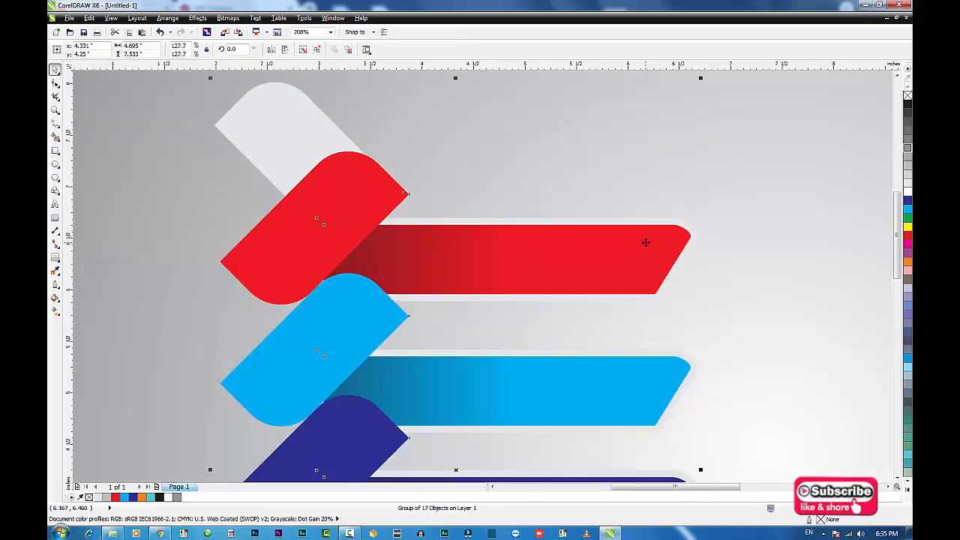
{"action": "left_click", "coordinate": [315, 50]}
{"action": "left_click", "coordinate": [678, 166]}
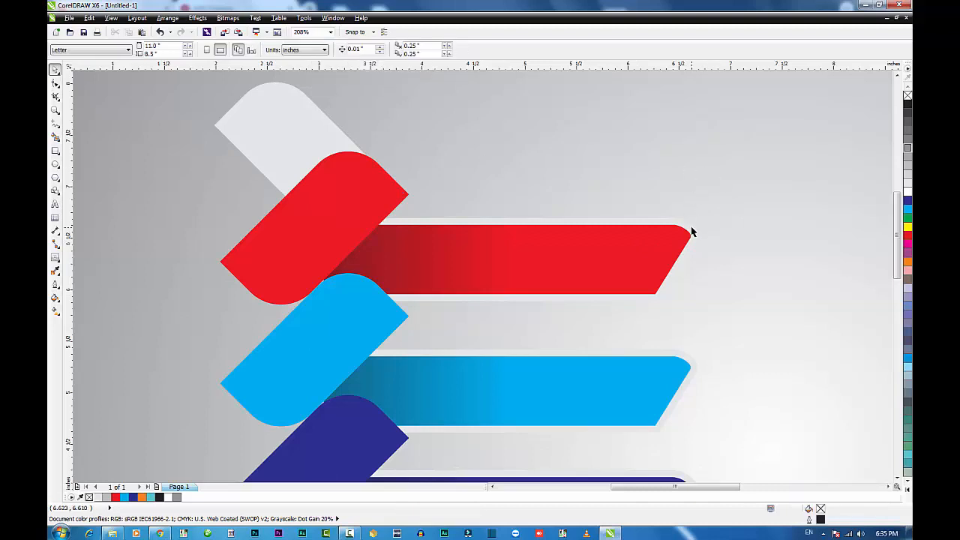
Add a Multiply drop shadow to the red banner's light grey border, with opacity 35, feathering 15 and offset about 0.155, -0.045 in.
{"action": "left_click", "coordinate": [688, 232]}
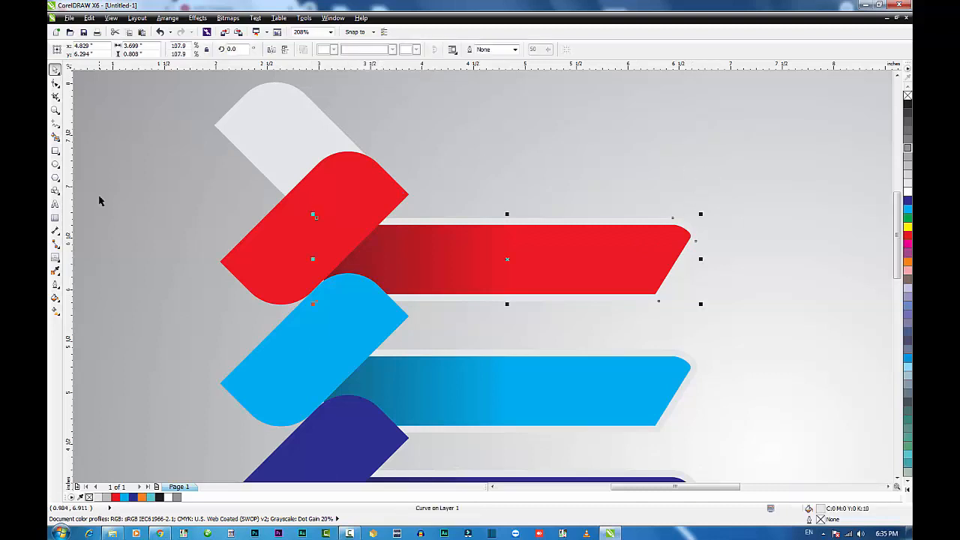
{"action": "left_click", "coordinate": [56, 261]}
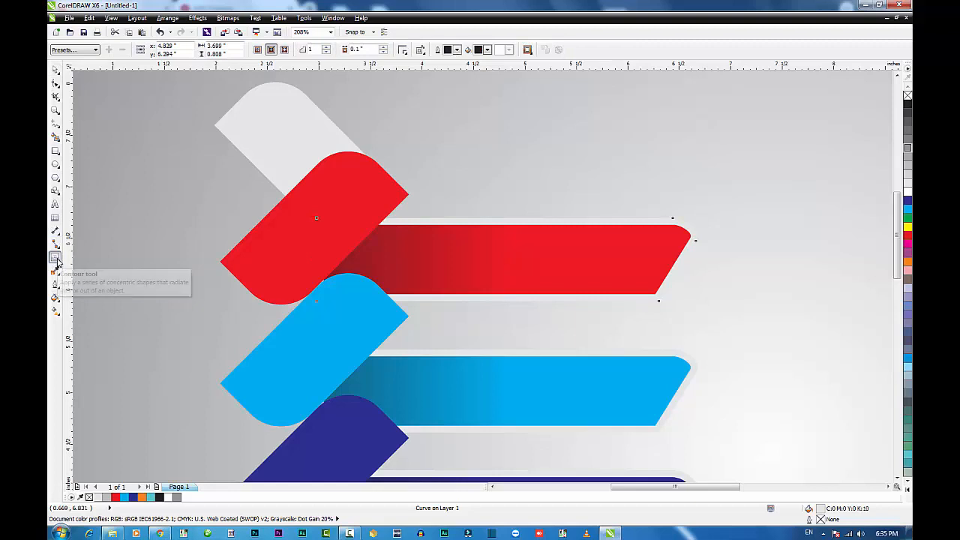
{"action": "left_click", "coordinate": [57, 262]}
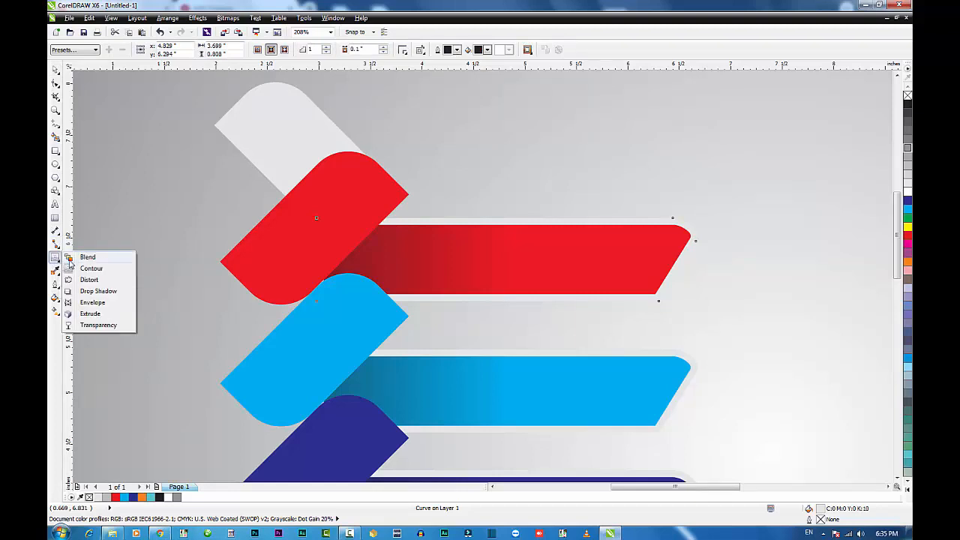
{"action": "left_click", "coordinate": [96, 291]}
{"action": "left_click_drag", "start_coordinate": [507, 259], "coordinate": [667, 308]}
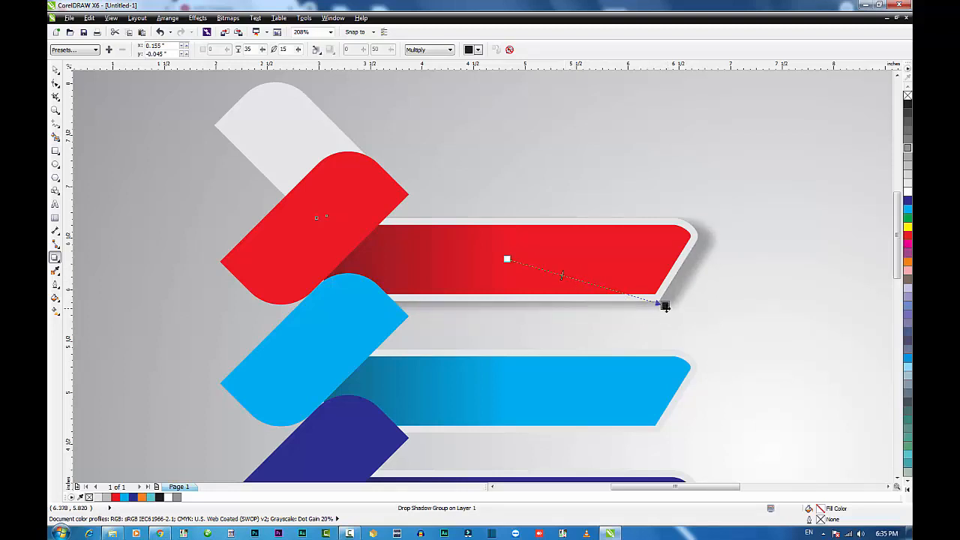
{"action": "left_click_drag", "start_coordinate": [665, 306], "coordinate": [659, 306]}
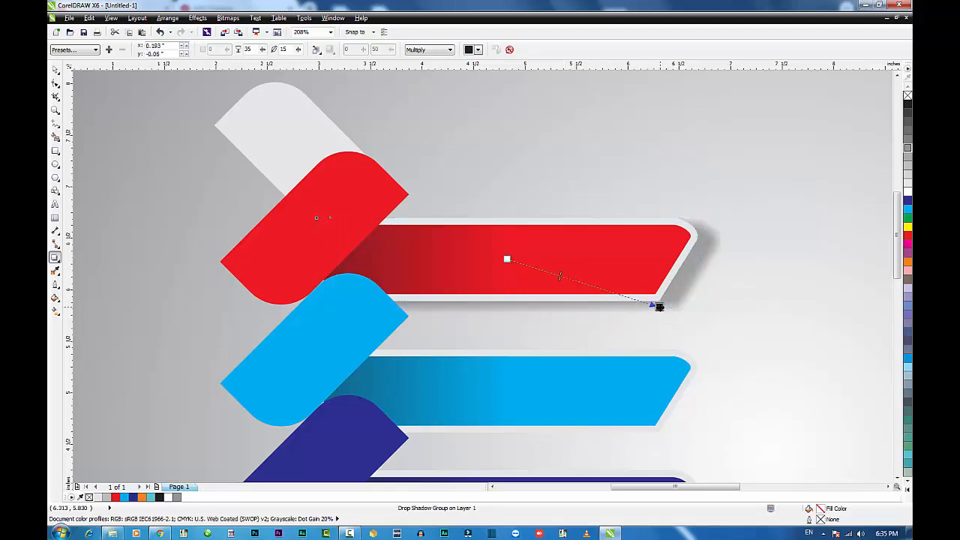
{"action": "key", "text": "ctrl+z"}
Copy the red banner's drop shadow to the light grey border of the light blue banner.
{"action": "scroll", "coordinate": [660, 307], "scroll_direction": "down", "scroll_amount": 2}
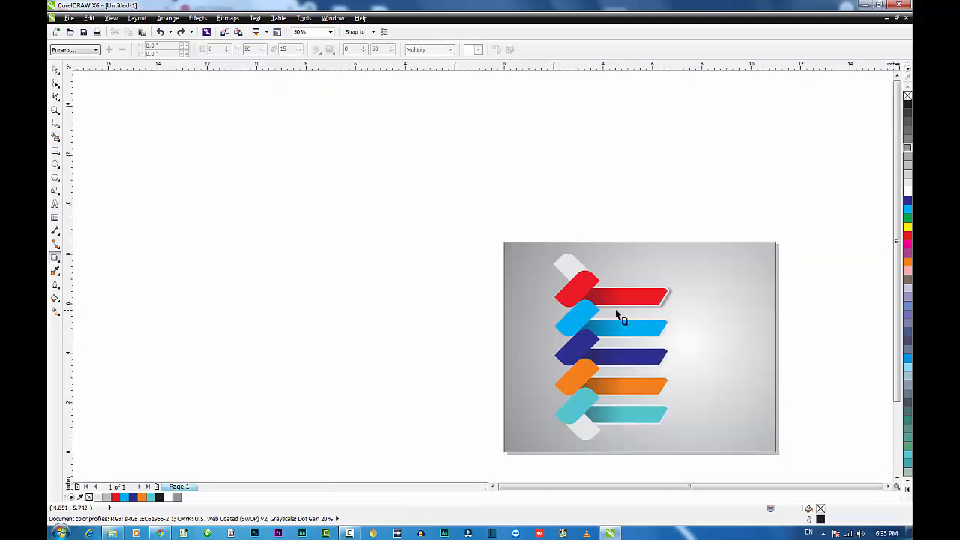
{"action": "key", "text": "F2"}
{"action": "left_click_drag", "start_coordinate": [517, 270], "coordinate": [715, 442]}
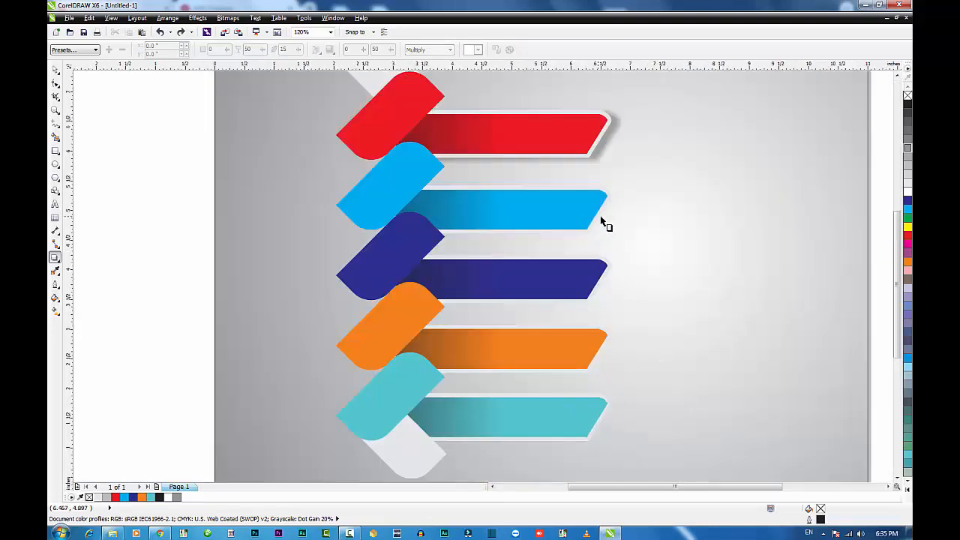
{"action": "left_click", "coordinate": [600, 220]}
{"action": "key", "text": "space"}
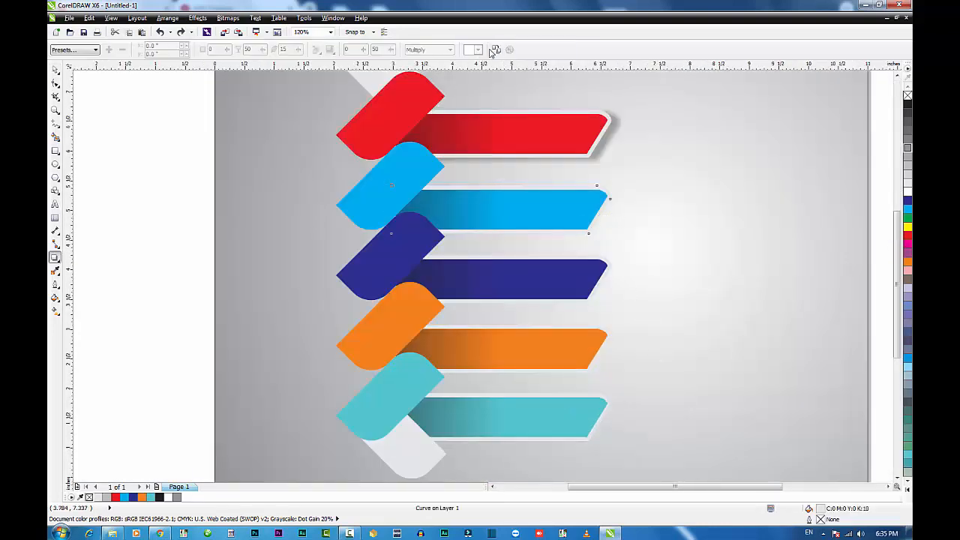
{"action": "left_click", "coordinate": [493, 51]}
{"action": "left_click", "coordinate": [590, 153]}
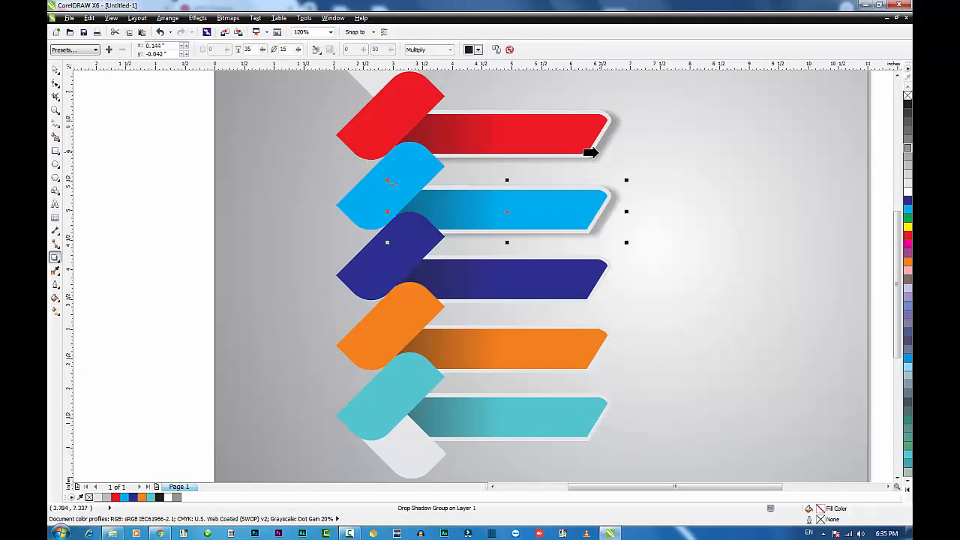
Copy the light blue banner's drop shadow to the light grey border of the dark blue banner.
{"action": "key", "text": "space"}
{"action": "left_click", "coordinate": [593, 291]}
{"action": "left_click_drag", "start_coordinate": [594, 289], "coordinate": [609, 264]}
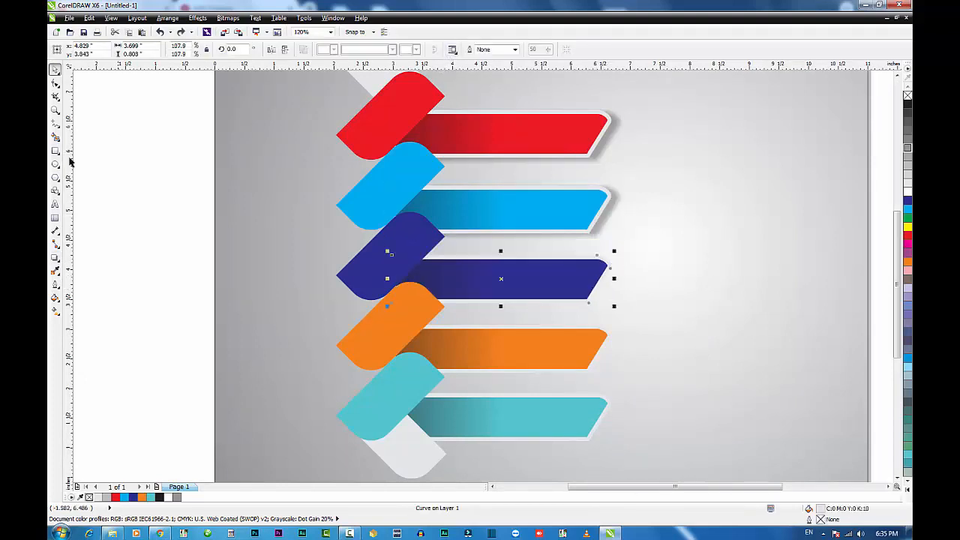
{"action": "left_click", "coordinate": [54, 257]}
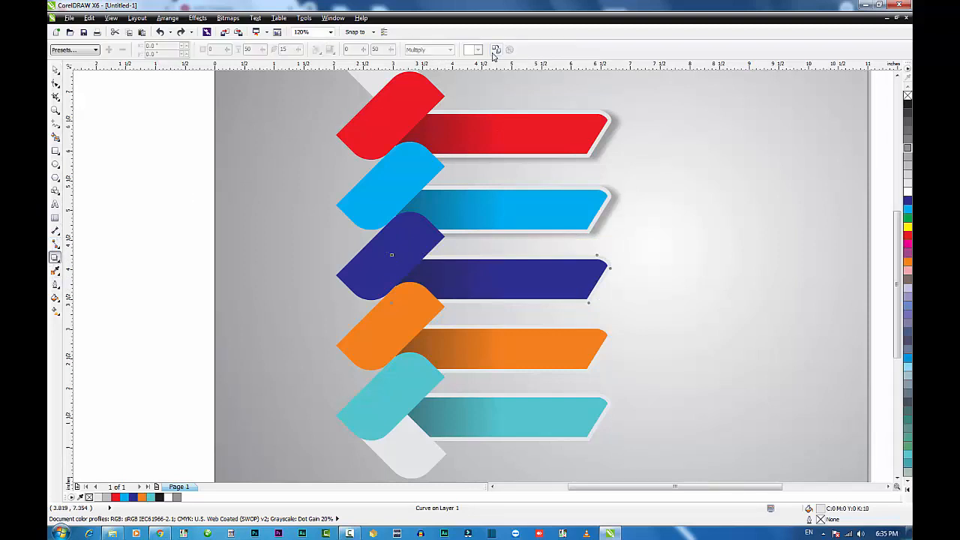
{"action": "left_click", "coordinate": [593, 221]}
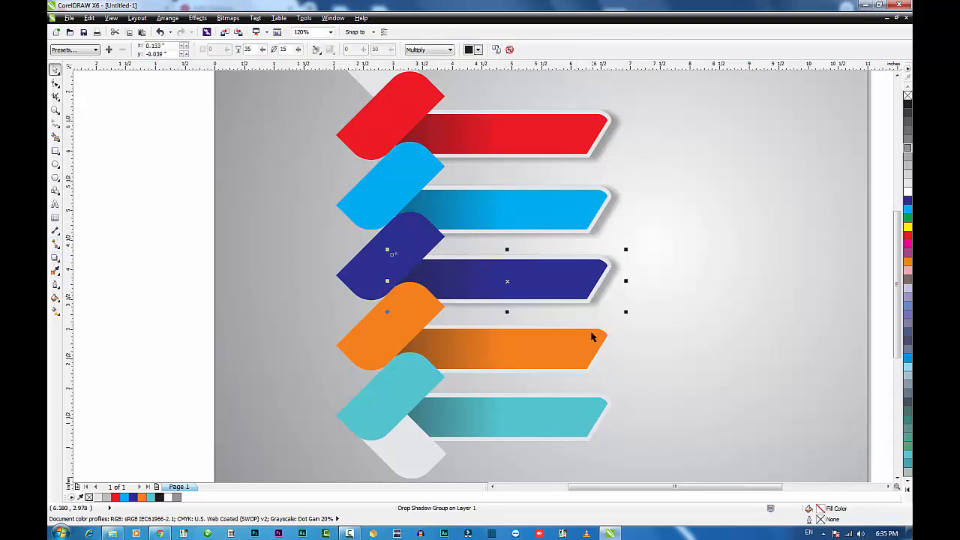
Copy the dark blue banner's drop shadow to the light grey border of the orange banner.
{"action": "left_click", "coordinate": [600, 357]}
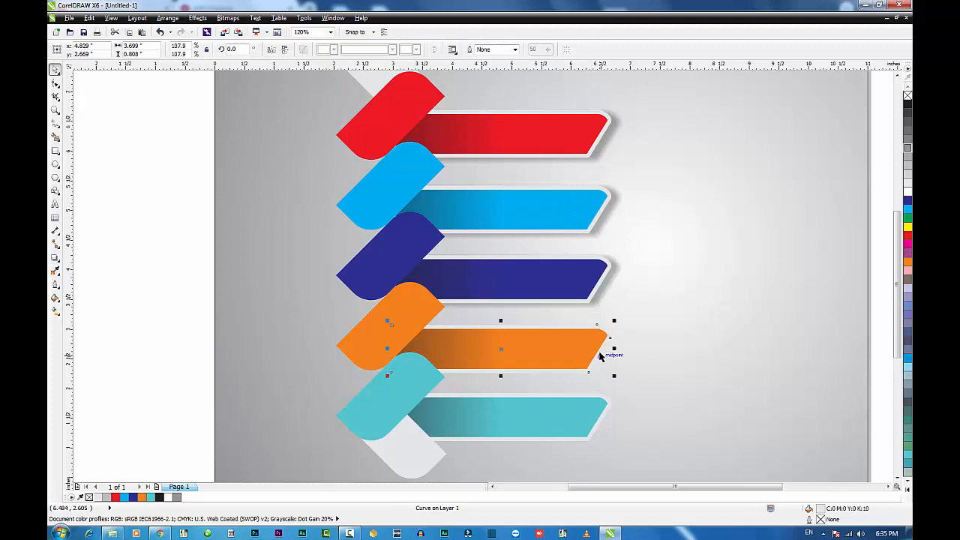
{"action": "left_click", "coordinate": [56, 258]}
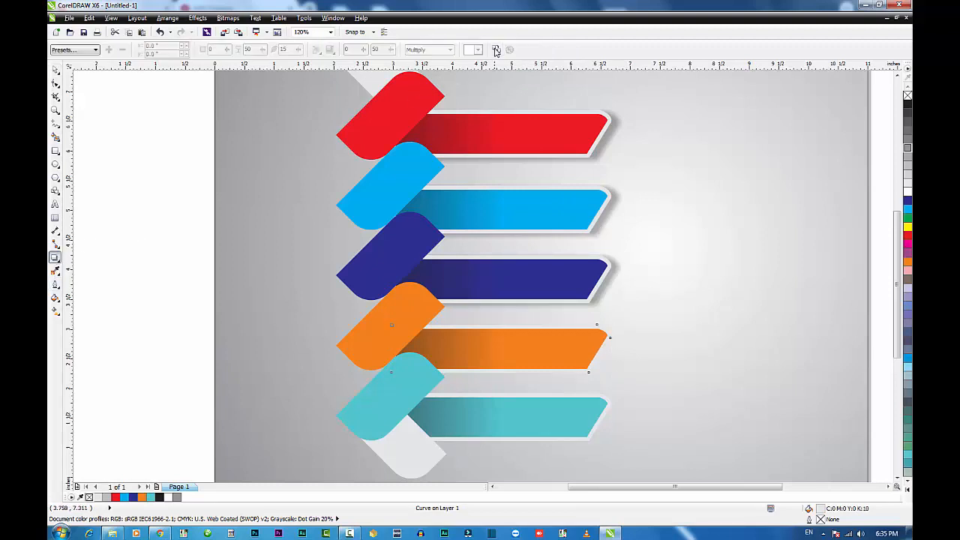
{"action": "left_click", "coordinate": [495, 50]}
{"action": "left_click", "coordinate": [596, 298]}
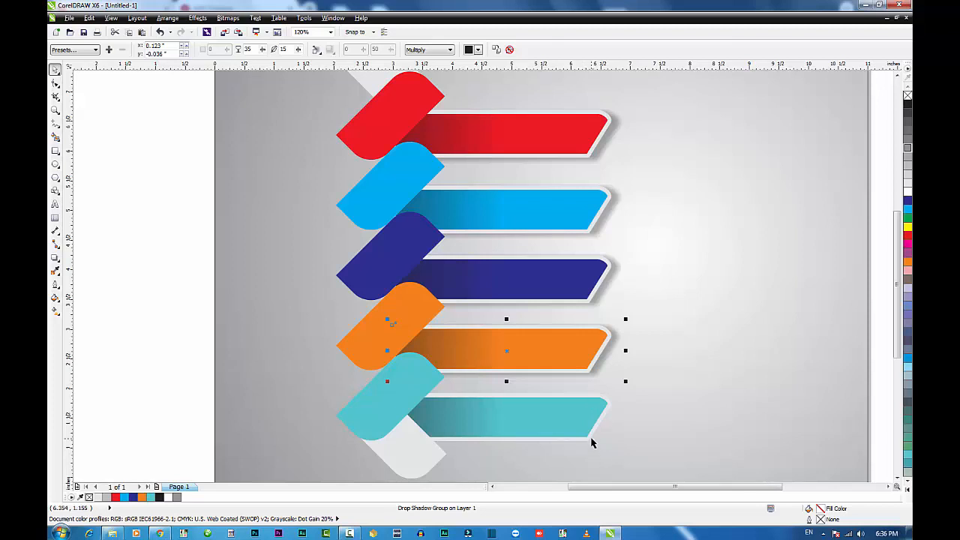
Copy the orange banner's drop shadow to the light grey border of the turquoise banner.
{"action": "key", "text": "space"}
{"action": "left_click", "coordinate": [506, 405]}
{"action": "left_click", "coordinate": [56, 259]}
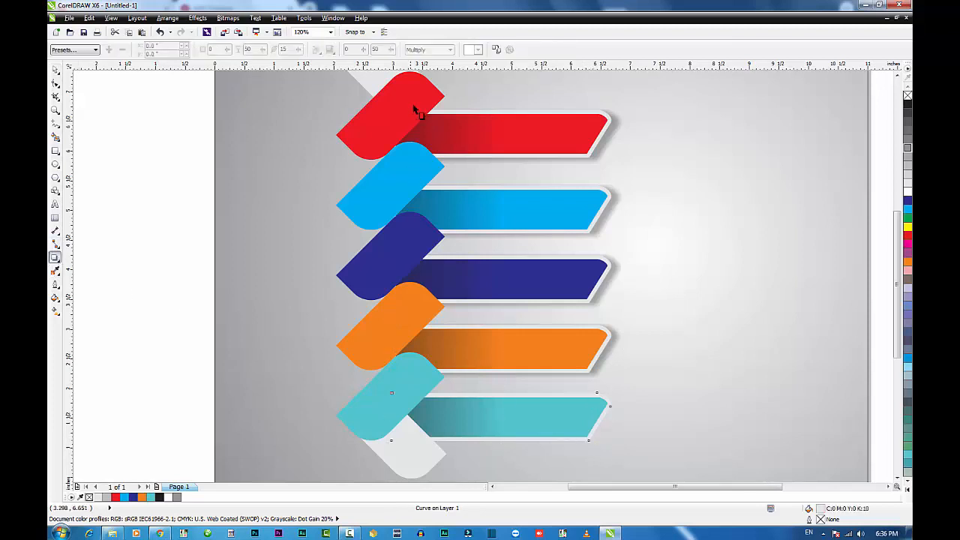
{"action": "left_click", "coordinate": [596, 368]}
{"action": "key", "text": "space"}
{"action": "key", "text": "Escape"}
{"action": "scroll", "coordinate": [585, 374], "scroll_direction": "down", "scroll_amount": 2}
{"action": "key", "text": "F2"}
{"action": "left_click_drag", "start_coordinate": [396, 166], "coordinate": [682, 456]}
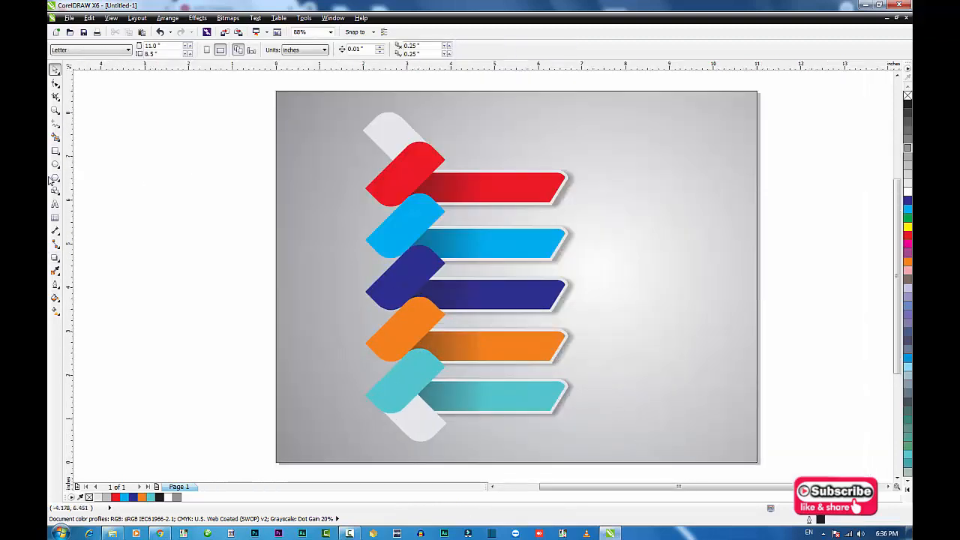
Add a Multiply drop shadow to the red folded ribbon, with opacity 50 and feathering 15.
{"action": "left_click", "coordinate": [405, 175]}
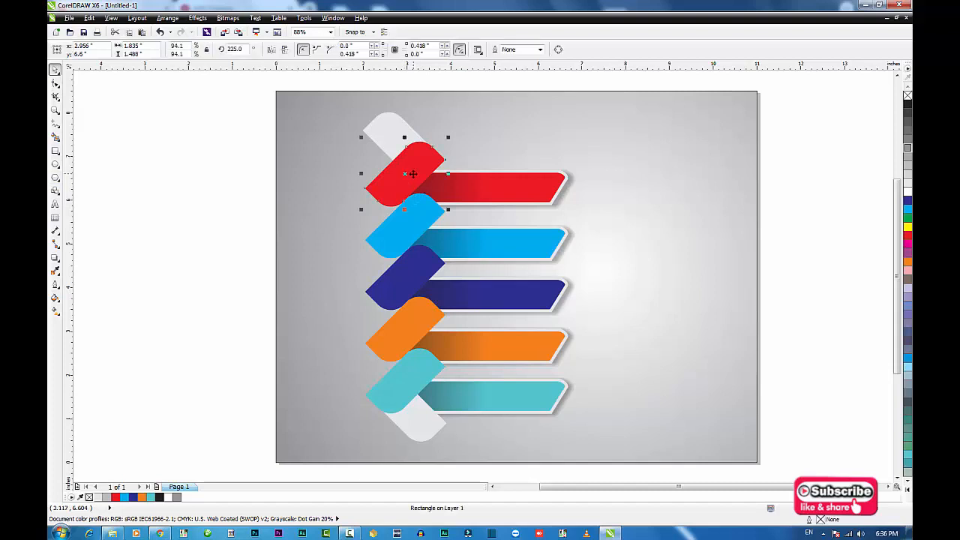
{"action": "left_click", "coordinate": [55, 260]}
{"action": "left_click_drag", "start_coordinate": [405, 175], "coordinate": [403, 181]}
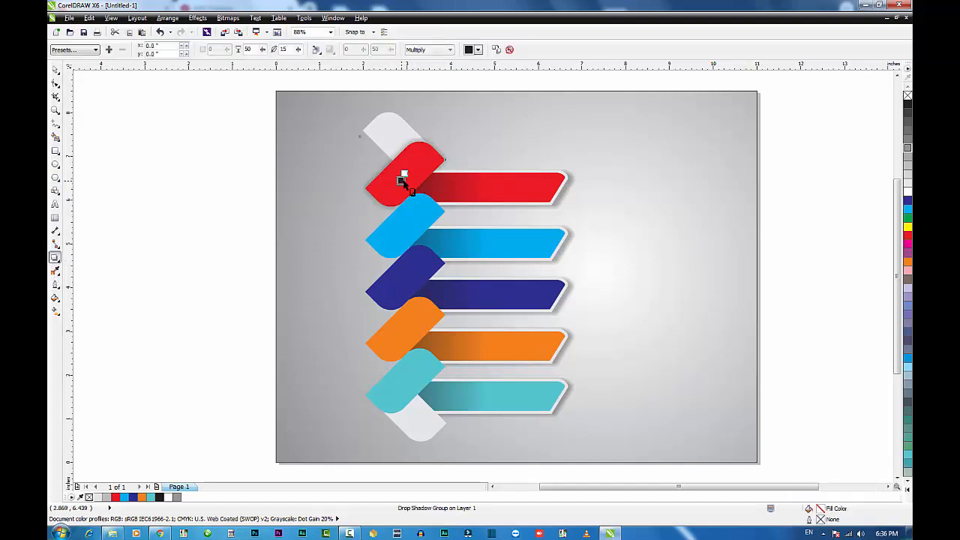
Try to apply a preset shadow to the light blue, dark blue, orange and turquoise ribbons together.
{"action": "left_click", "coordinate": [410, 225]}
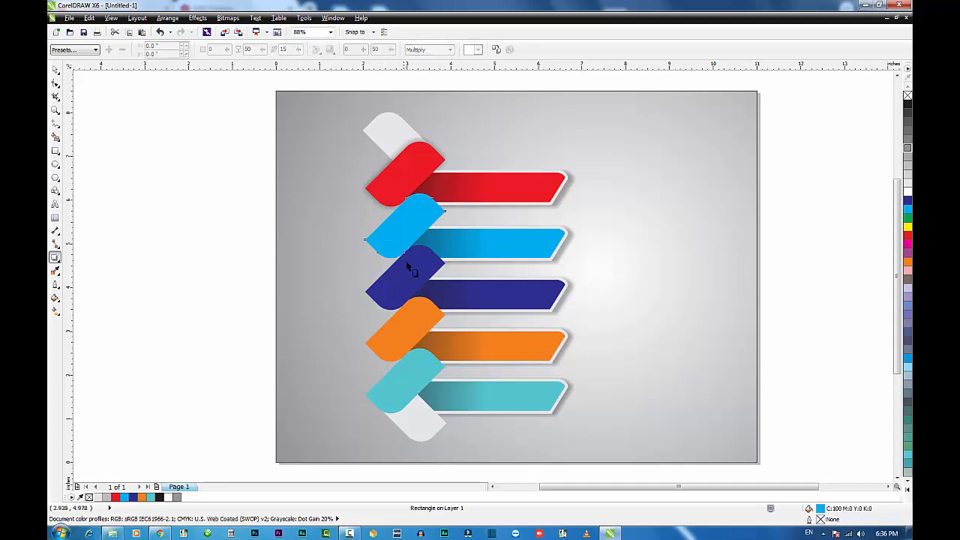
{"action": "left_click", "coordinate": [404, 334], "text": "shift"}
{"action": "left_click", "coordinate": [401, 382], "text": "shift"}
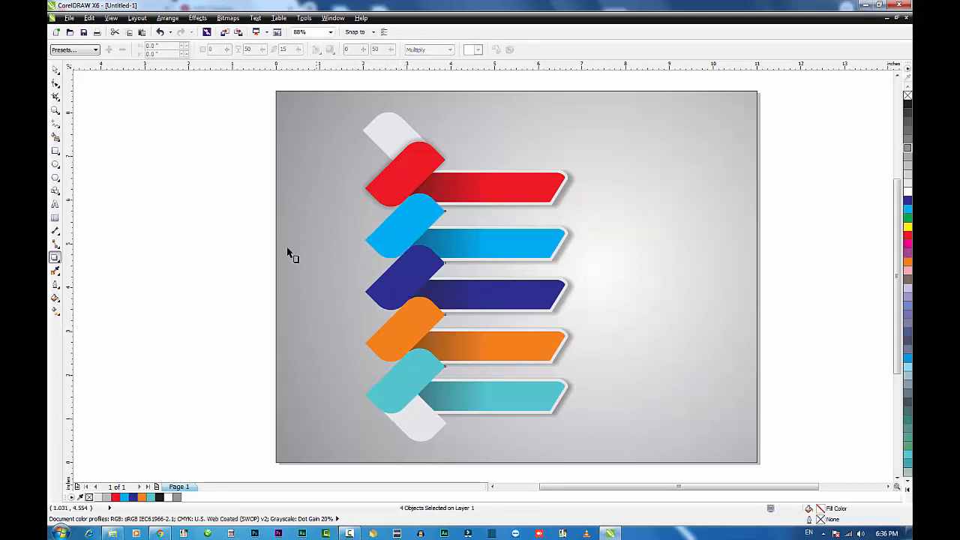
{"action": "left_click", "coordinate": [78, 49]}
{"action": "left_click", "coordinate": [75, 122]}
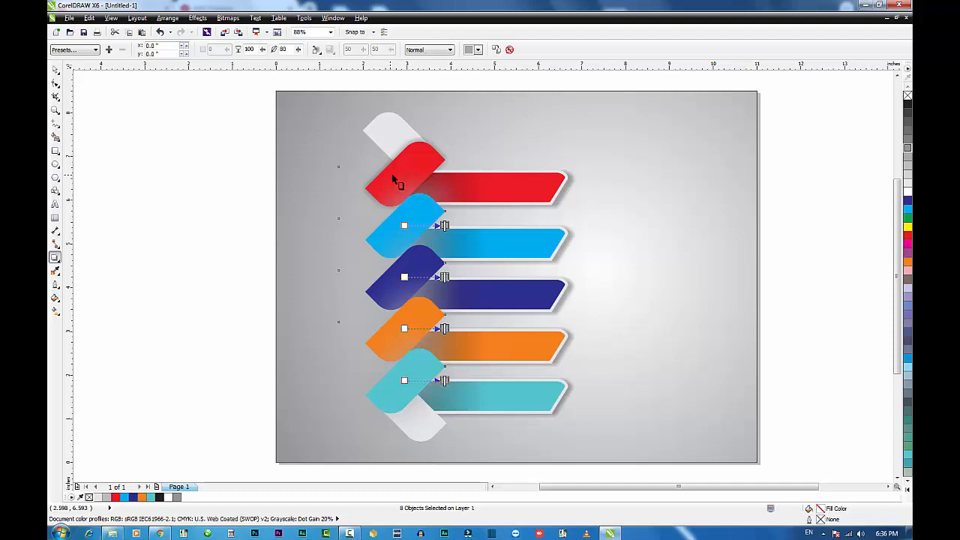
{"action": "key", "text": "ctrl+z"}
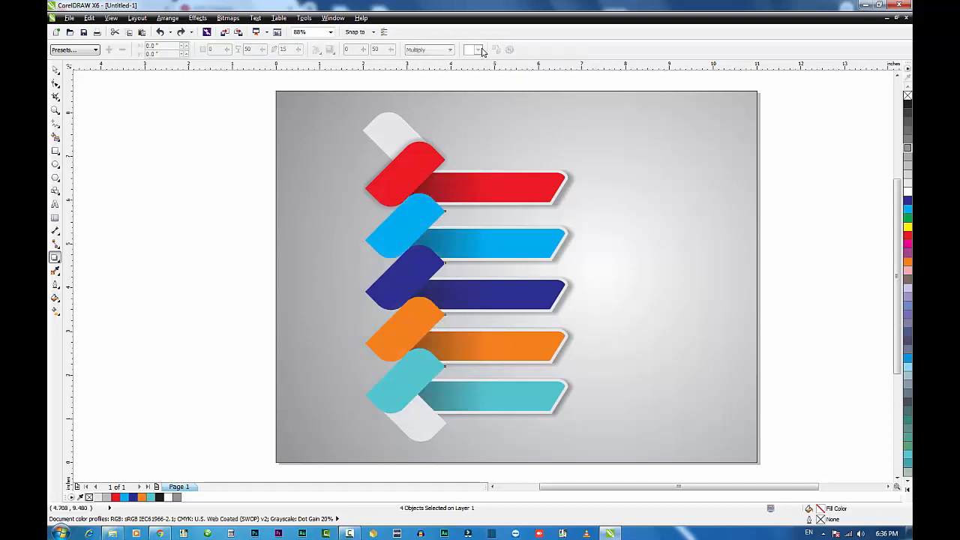
{"action": "key", "text": "space"}
{"action": "left_click", "coordinate": [186, 212]}
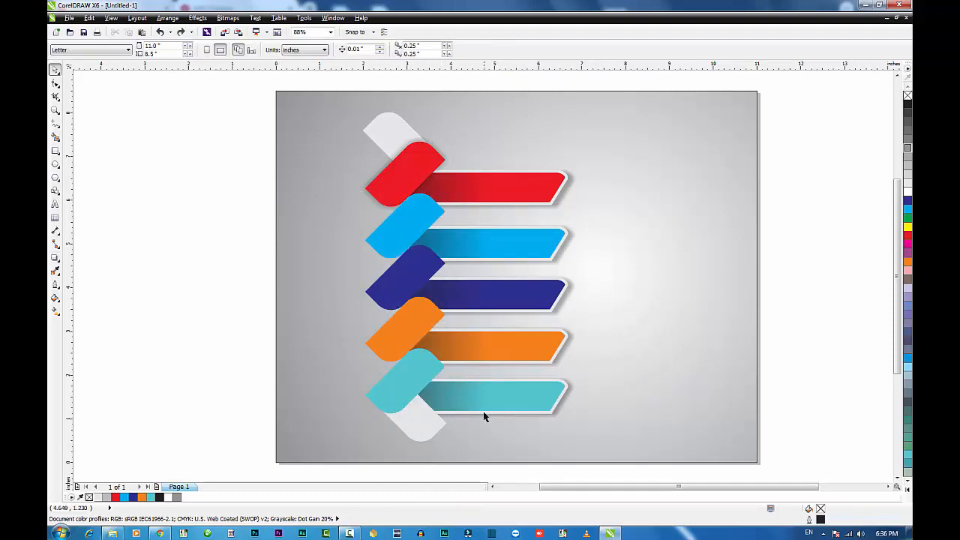
Add a slightly offset drop shadow to each of the turquoise, orange, dark blue and light blue folded ribbons.
{"action": "left_click", "coordinate": [398, 386]}
{"action": "key", "text": "space"}
{"action": "left_click_drag", "start_coordinate": [405, 380], "coordinate": [407, 332]}
{"action": "left_click", "coordinate": [410, 282]}
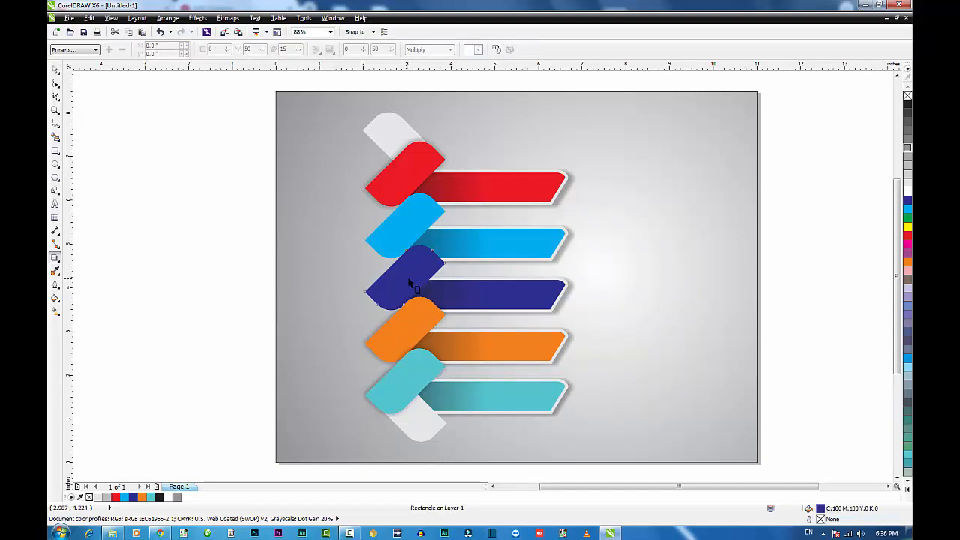
{"action": "left_click_drag", "start_coordinate": [409, 278], "coordinate": [407, 279]}
{"action": "left_click", "coordinate": [404, 223]}
{"action": "left_click_drag", "start_coordinate": [407, 223], "coordinate": [403, 220]}
Add Multiply drop shadows with opacity 50 and feathering 15 to the light grey ribbon ends above and below the stack.
{"action": "left_click", "coordinate": [388, 140]}
{"action": "left_click_drag", "start_coordinate": [396, 141], "coordinate": [394, 139]}
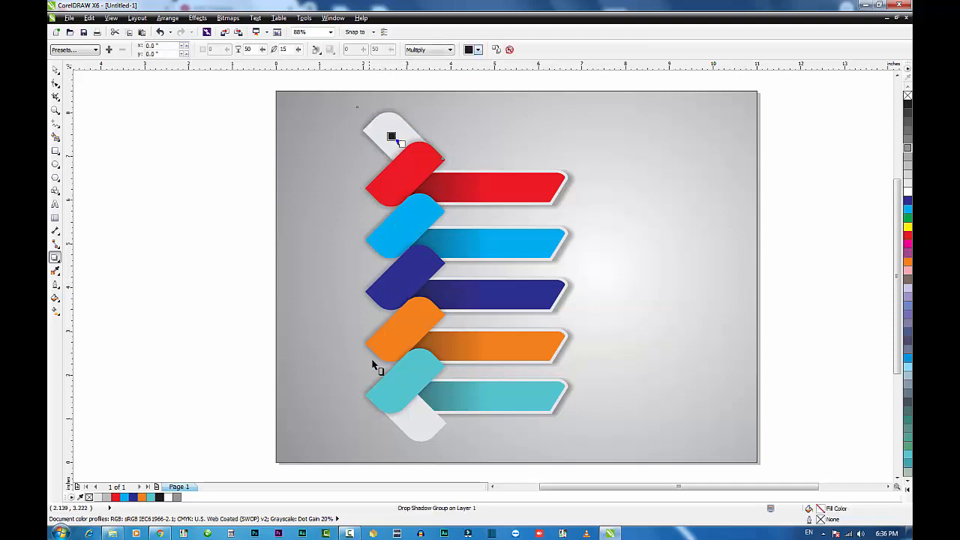
{"action": "left_click", "coordinate": [422, 425]}
{"action": "left_click_drag", "start_coordinate": [420, 426], "coordinate": [413, 425]}
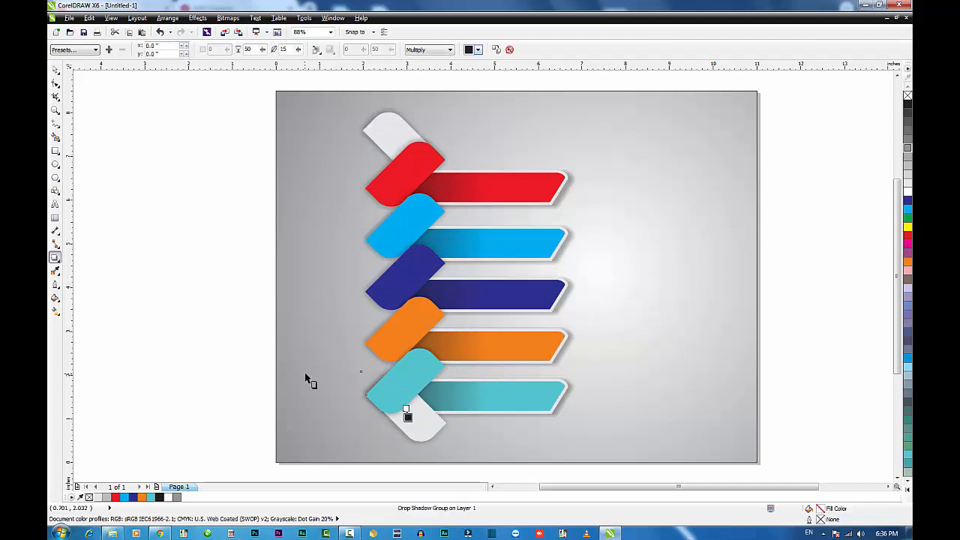
{"action": "key", "text": "space"}
{"action": "left_click", "coordinate": [215, 309]}
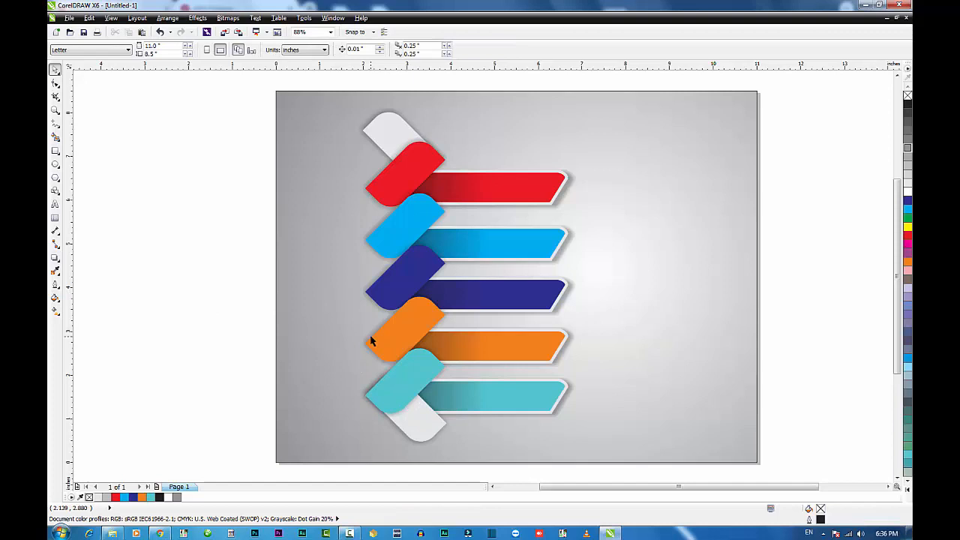
Give the five coloured ribbons a 2.0 pt outline with rounded corners and caps, placed behind the fill and scaled with the image.
{"action": "left_click", "coordinate": [421, 375]}
{"action": "left_click", "coordinate": [421, 334], "text": "shift"}
{"action": "left_click", "coordinate": [417, 254], "text": "shift"}
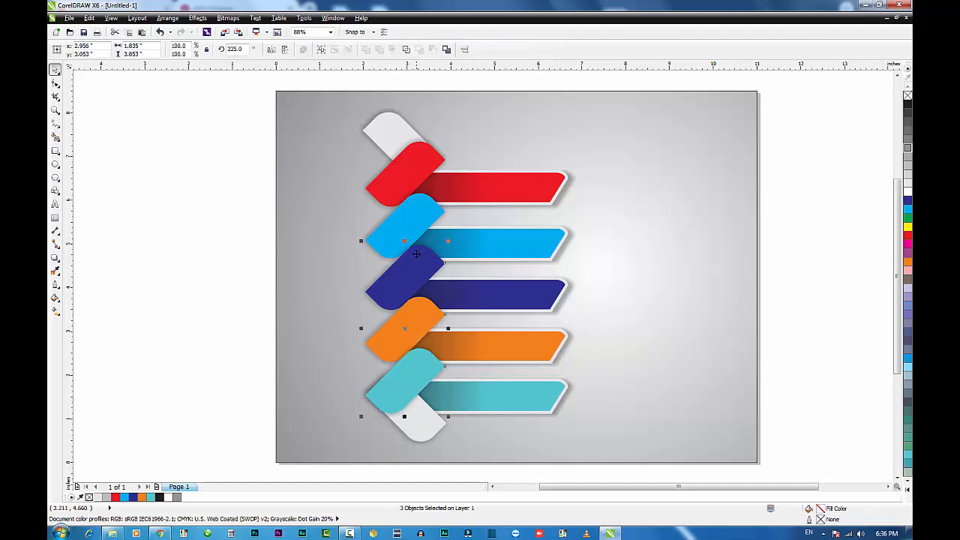
{"action": "left_click", "coordinate": [418, 167], "text": "shift"}
{"action": "key", "text": "F12"}
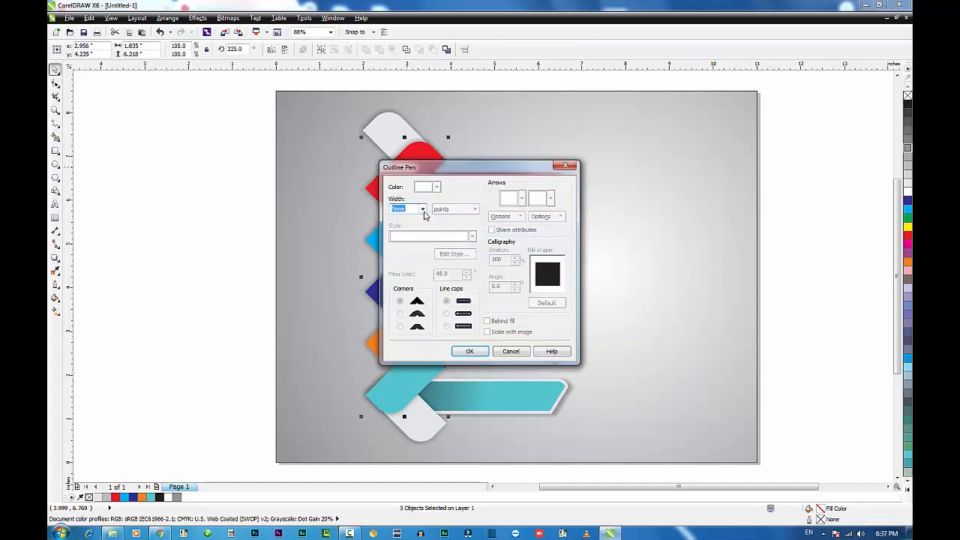
{"action": "left_click", "coordinate": [422, 208]}
{"action": "left_click", "coordinate": [411, 259]}
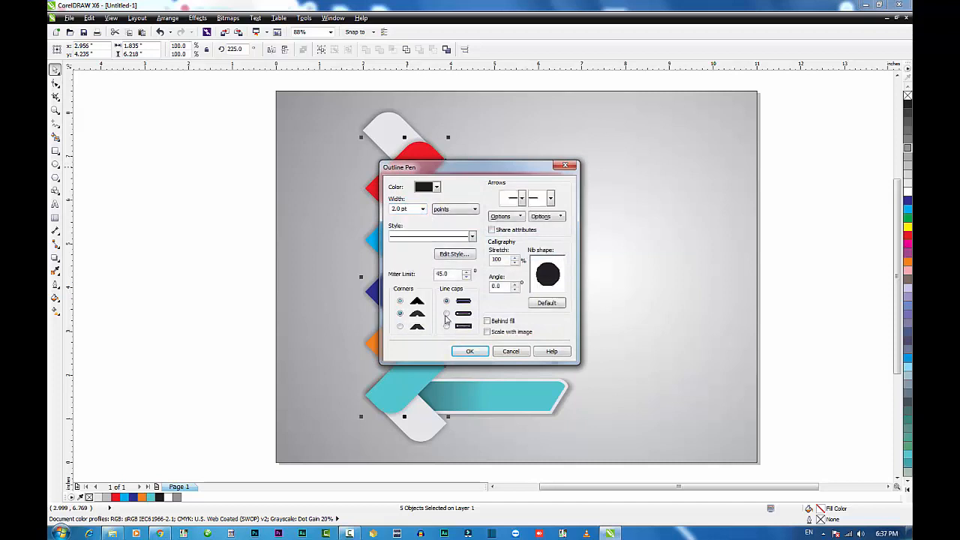
{"action": "left_click", "coordinate": [489, 333]}
{"action": "left_click", "coordinate": [470, 351]}
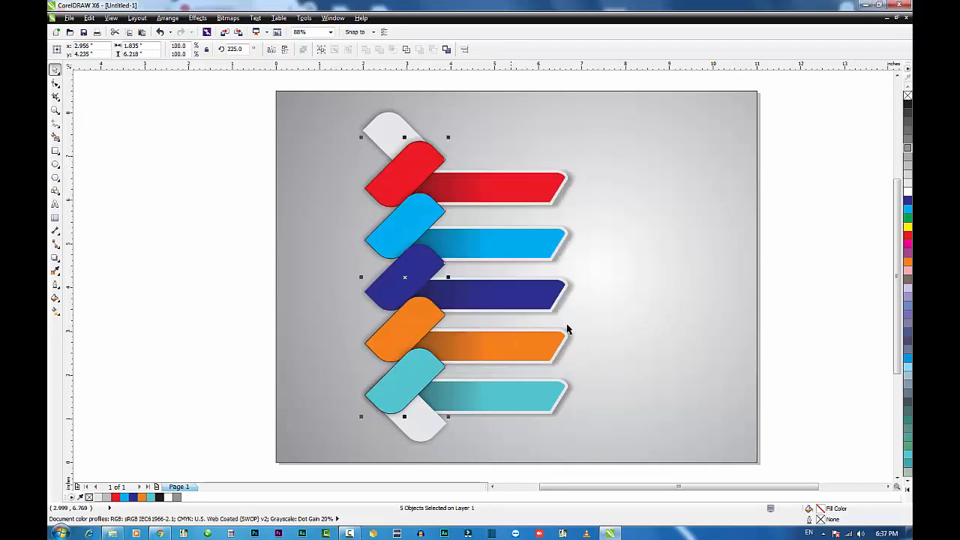
Colour the outlines of the five ribbons white and set their width to 2.5 pt.
{"action": "right_click", "coordinate": [906, 194]}
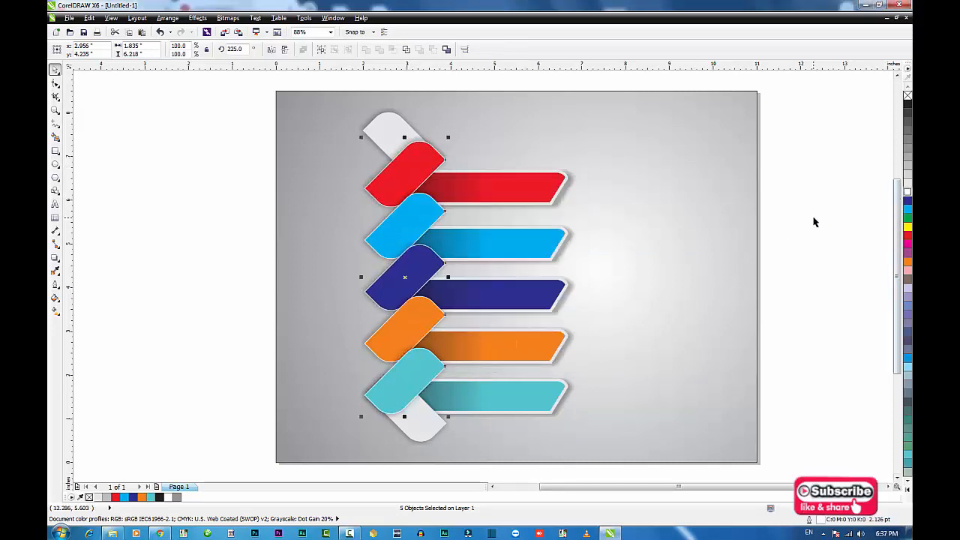
{"action": "key", "text": "F12"}
{"action": "double_click", "coordinate": [404, 209]}
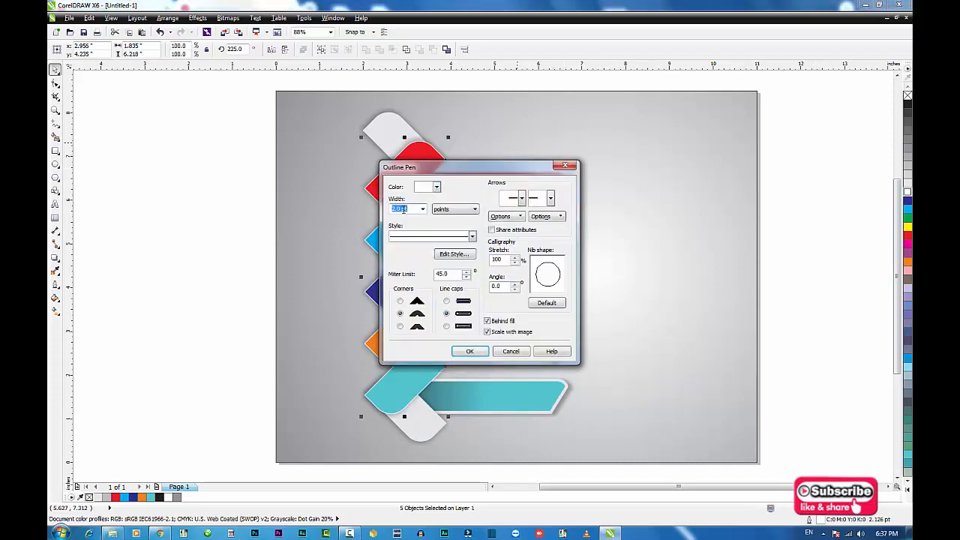
{"action": "type", "text": "2.5"}
{"action": "key", "text": "Return"}
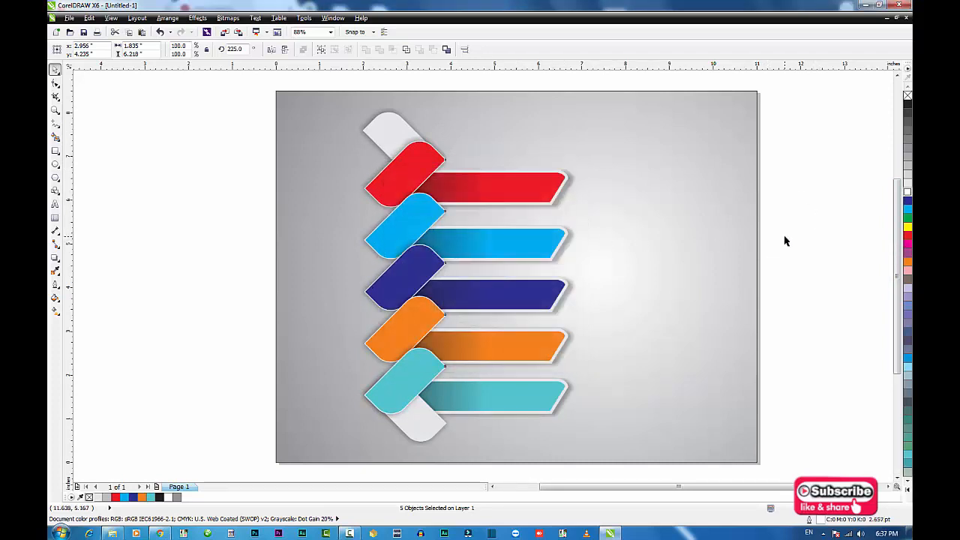
{"action": "left_click", "coordinate": [785, 240]}
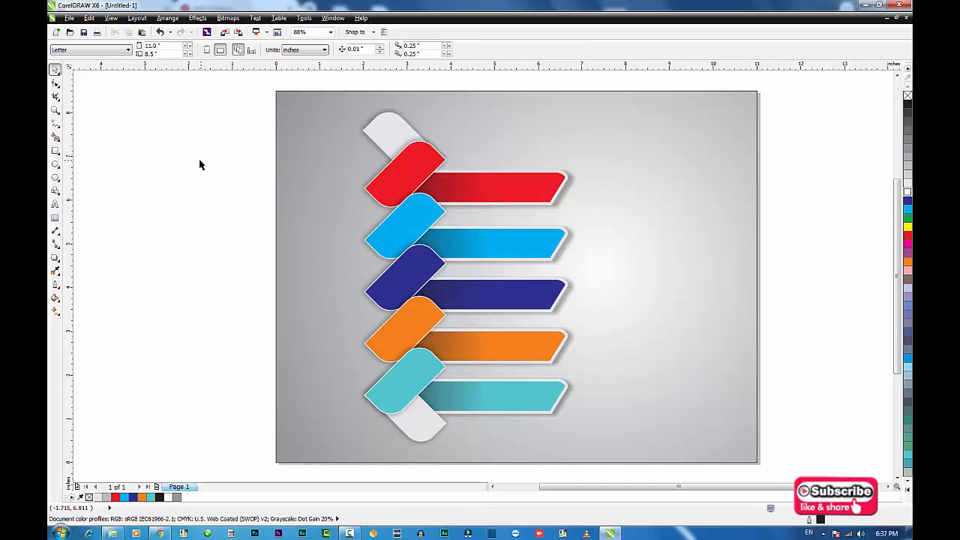
Add artistic text beside the page with "Heading" on the first line and "Subheading Title" on the second.
{"action": "left_click", "coordinate": [56, 205]}
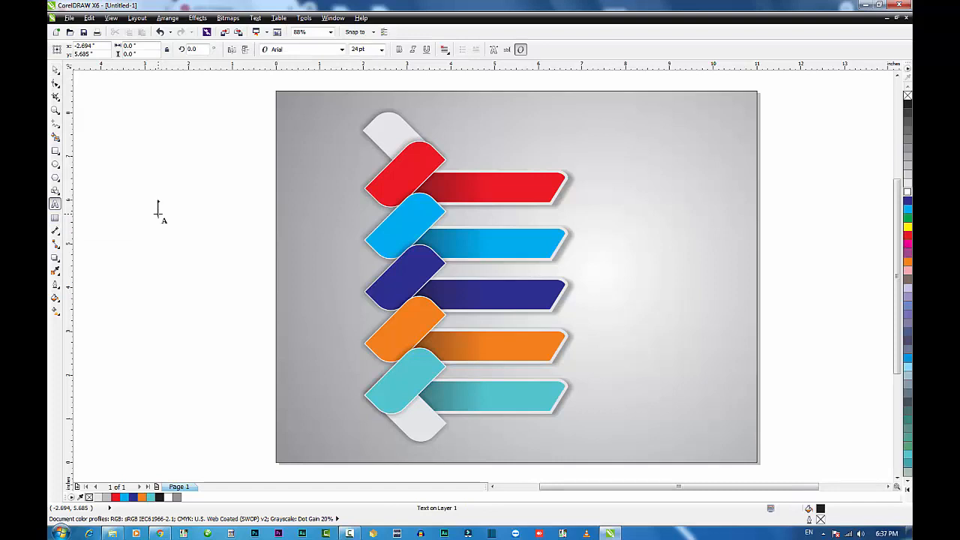
{"action": "type", "text": "Heading "}
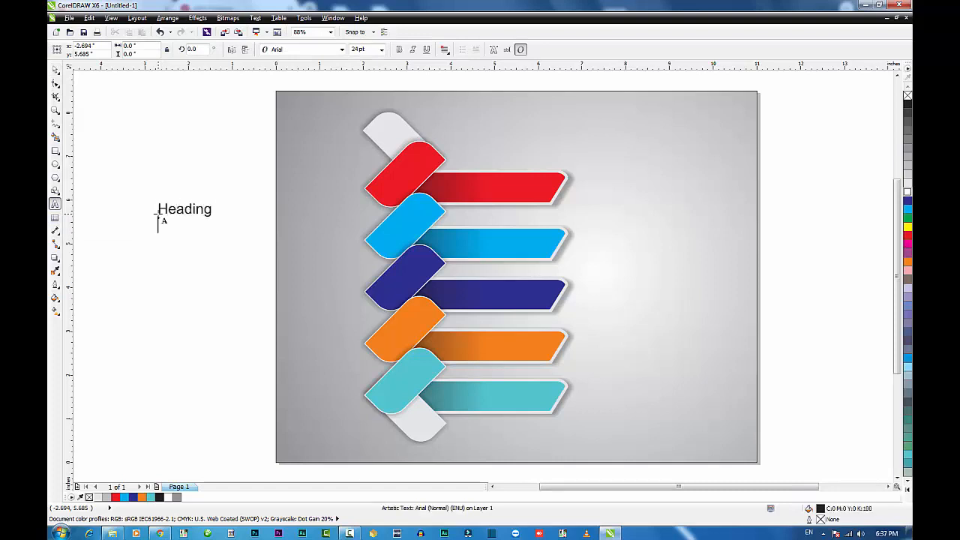
{"action": "type", "text": "Subheading"}
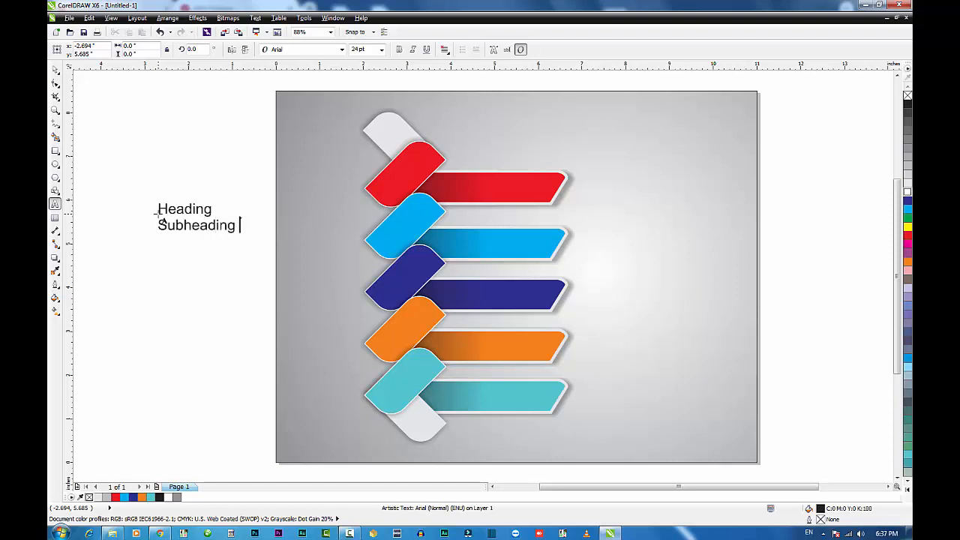
{"action": "type", "text": " Title"}
{"action": "key", "text": "Escape"}
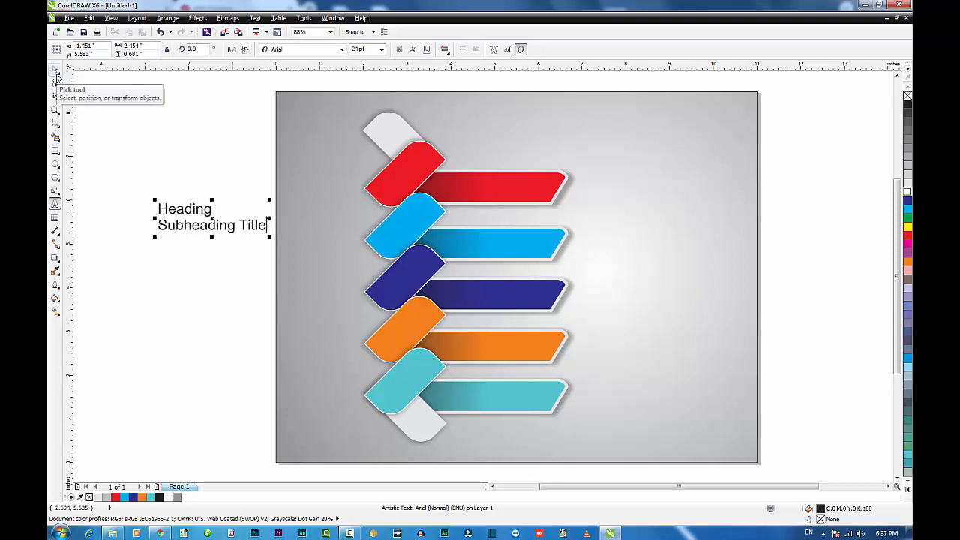
Break the two-line artistic text apart into separate heading and subheading objects.
{"action": "right_click", "coordinate": [204, 215]}
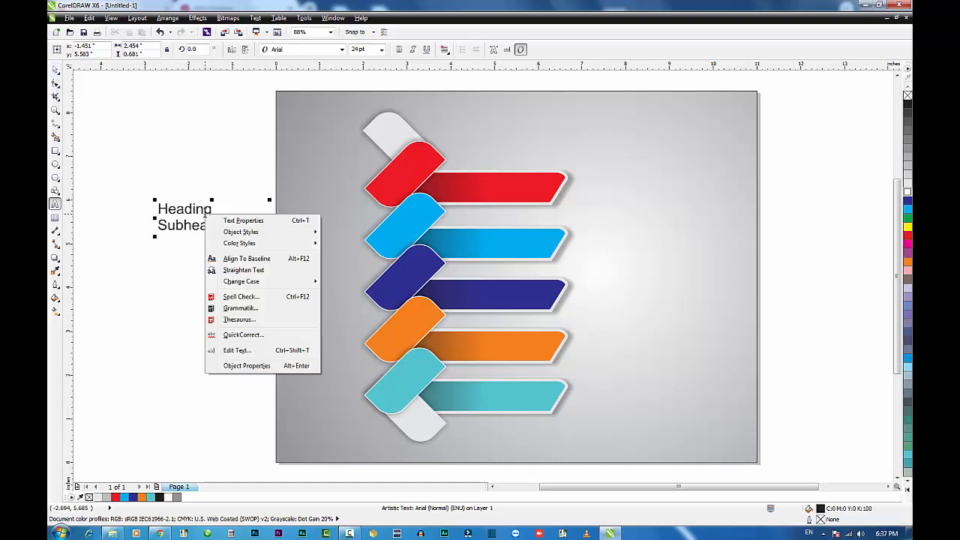
{"action": "left_click", "coordinate": [198, 18]}
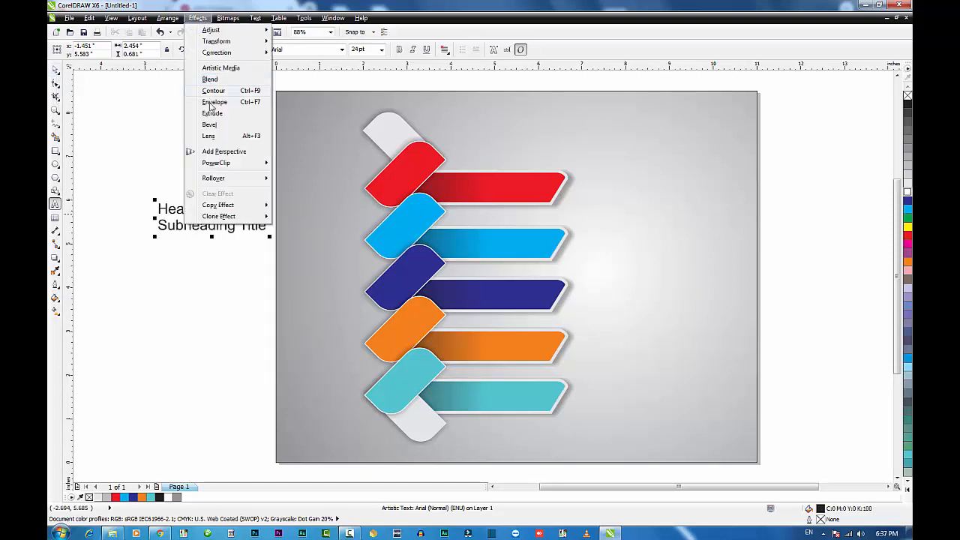
{"action": "mouse_move", "coordinate": [168, 18]}
{"action": "left_click", "coordinate": [189, 133]}
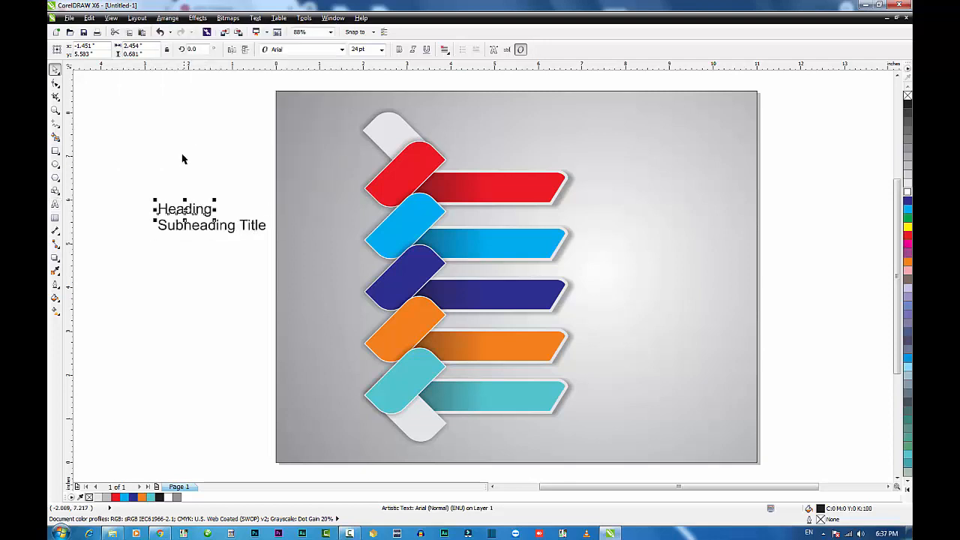
Set the font of the heading and subheading texts to Bauhaus 93.
{"action": "left_click", "coordinate": [137, 187]}
{"action": "left_click_drag", "start_coordinate": [137, 187], "coordinate": [279, 259]}
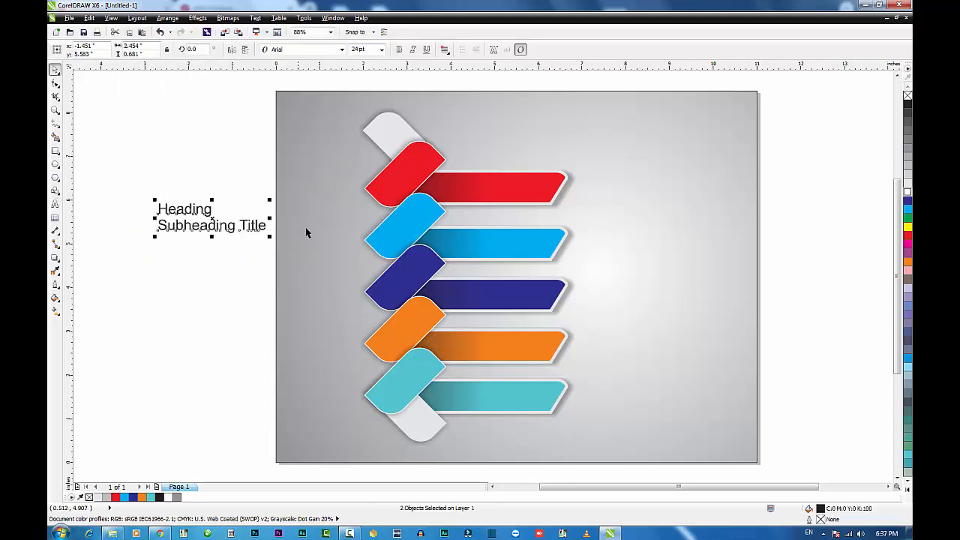
{"action": "left_click", "coordinate": [342, 50]}
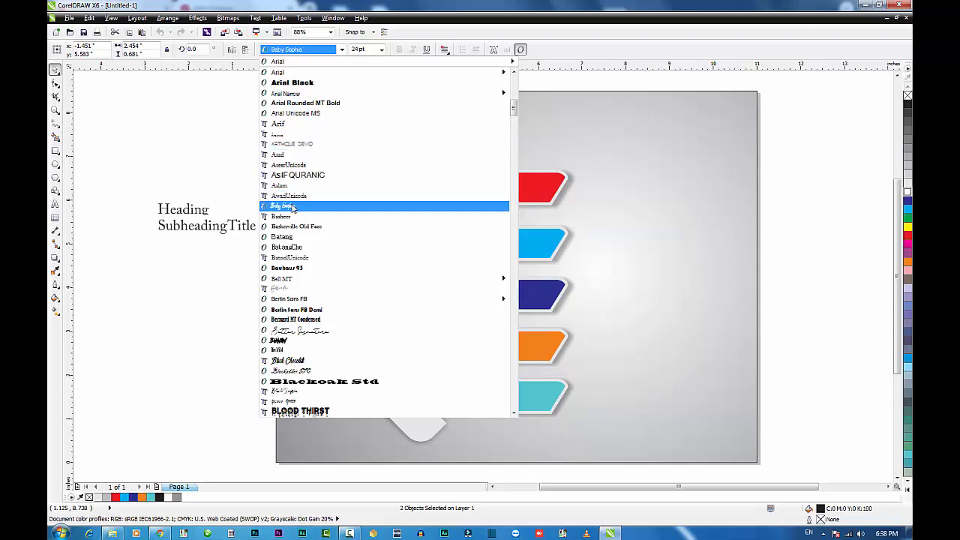
{"action": "left_click", "coordinate": [296, 269]}
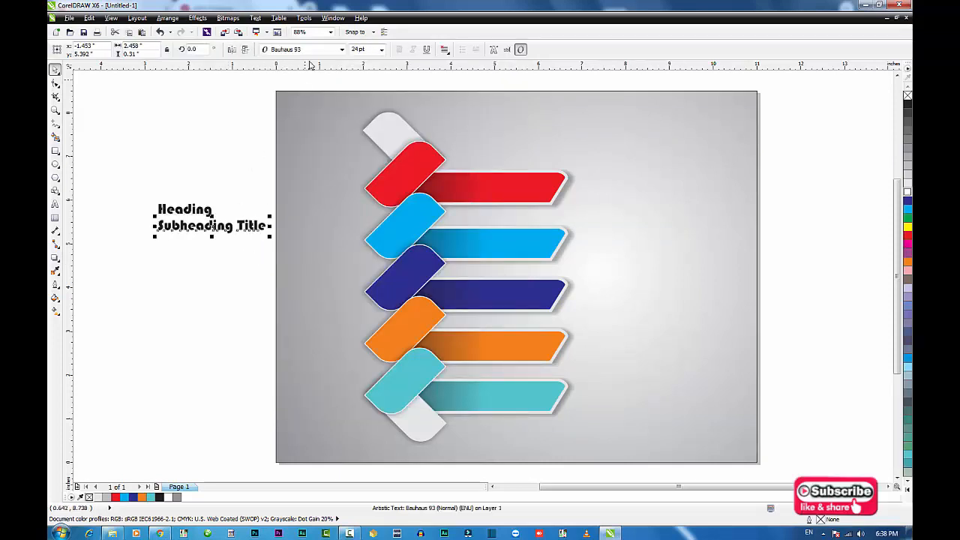
{"action": "left_click", "coordinate": [315, 51]}
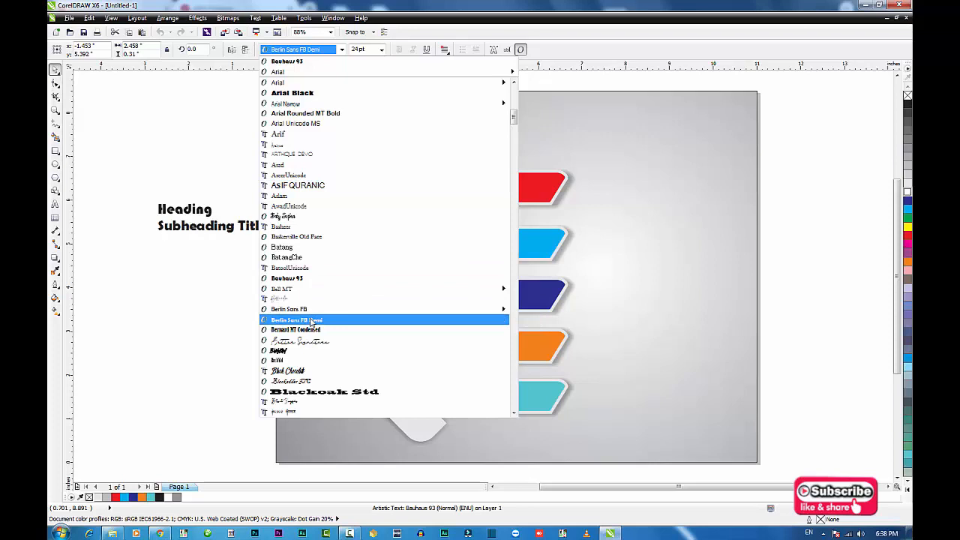
{"action": "key", "text": "Escape"}
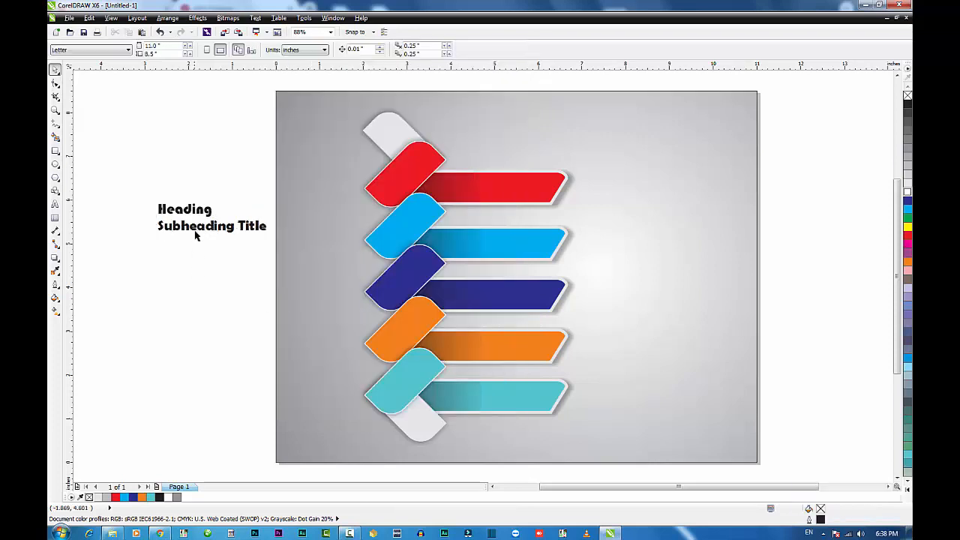
Place the heading above a smaller subheading on the red banner, align their centres and fill both with white.
{"action": "left_click_drag", "start_coordinate": [215, 200], "coordinate": [483, 192]}
{"action": "left_click", "coordinate": [215, 229], "text": "shift"}
{"action": "key", "text": "c"}
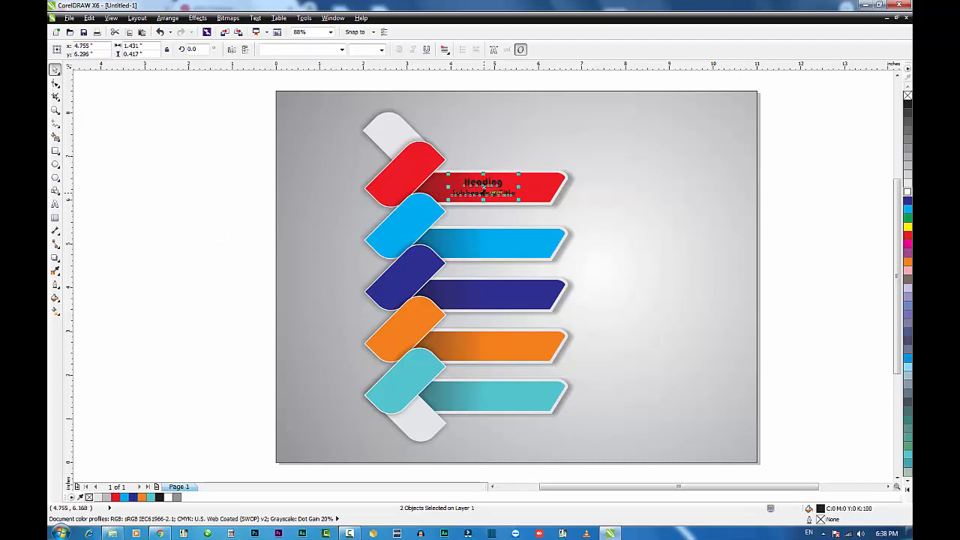
{"action": "left_click", "coordinate": [909, 193]}
{"action": "left_click", "coordinate": [538, 192]}
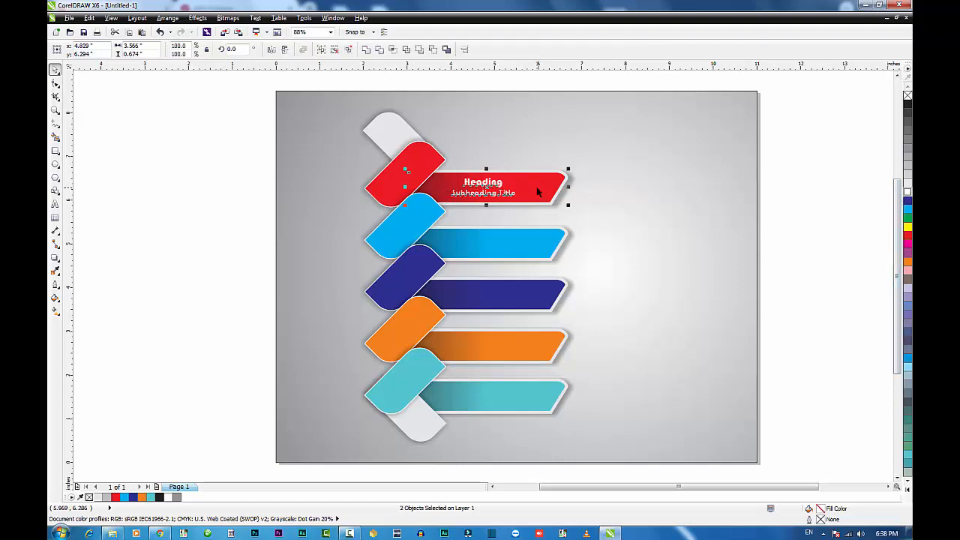
Copy the red banner's heading and subheading group onto the light blue banner and repeat the copy down the remaining banners.
{"action": "left_click", "coordinate": [486, 187]}
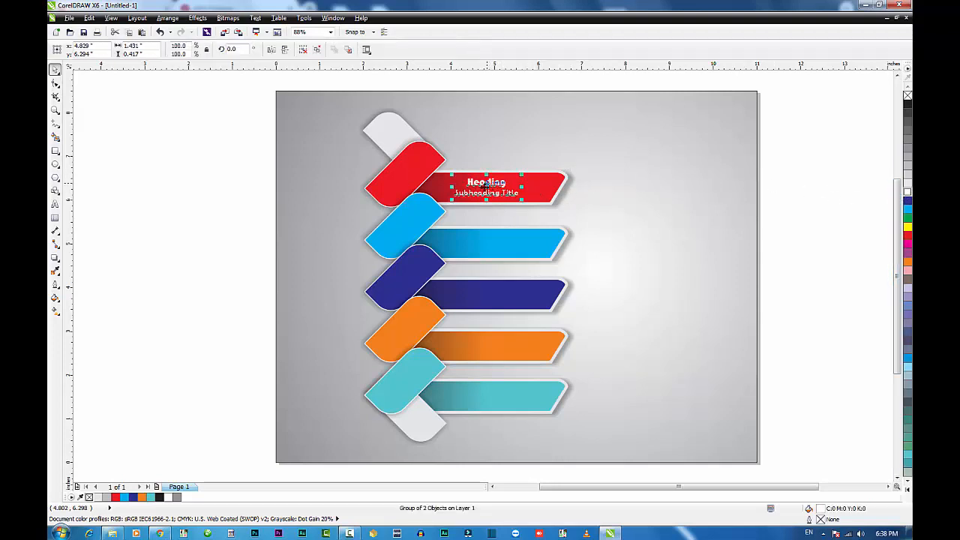
{"action": "left_click_drag", "start_coordinate": [486, 188], "coordinate": [488, 245]}
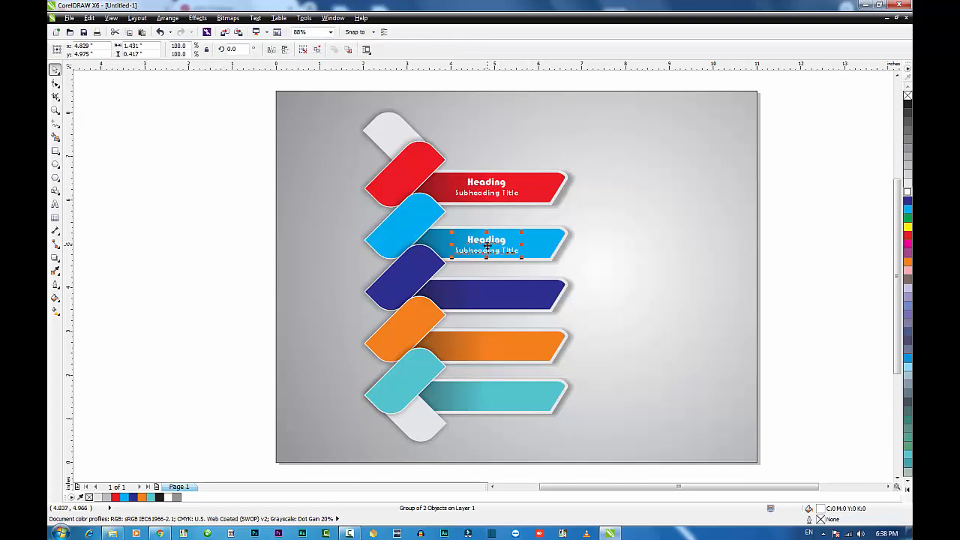
{"action": "key", "text": "ctrl+r"}
{"action": "key", "text": "ctrl+r"}
{"action": "key", "text": "ctrl+r"}
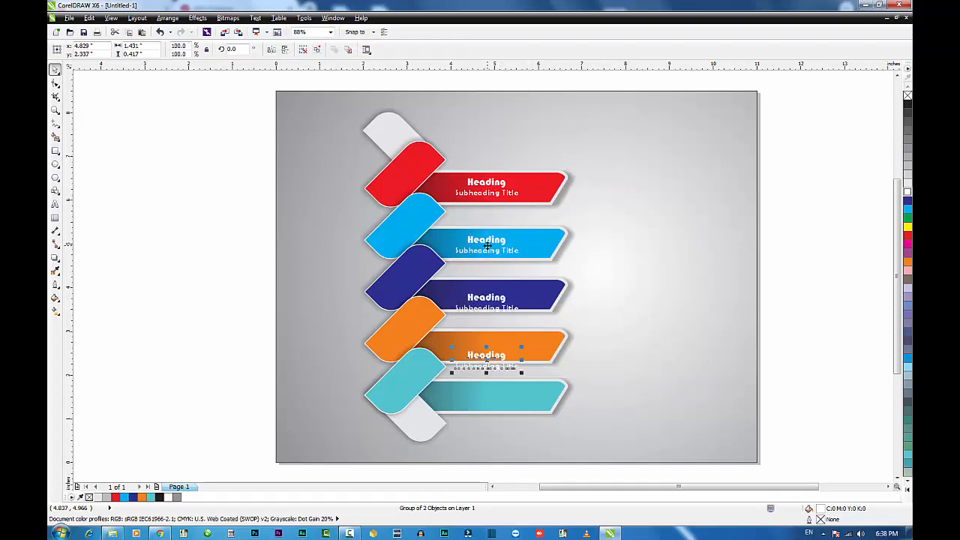
Vertically centre the copied heading and subheading groups on the teal, orange and navy banners.
{"action": "left_click", "coordinate": [535, 399], "text": "shift"}
{"action": "key", "text": "e"}
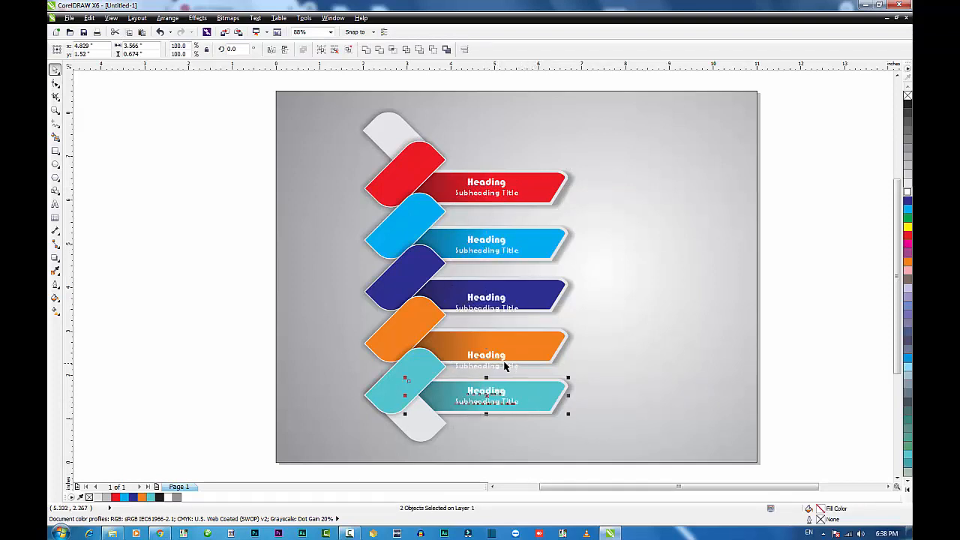
{"action": "left_click", "coordinate": [503, 356]}
{"action": "left_click", "coordinate": [535, 346], "text": "shift"}
{"action": "key", "text": "e"}
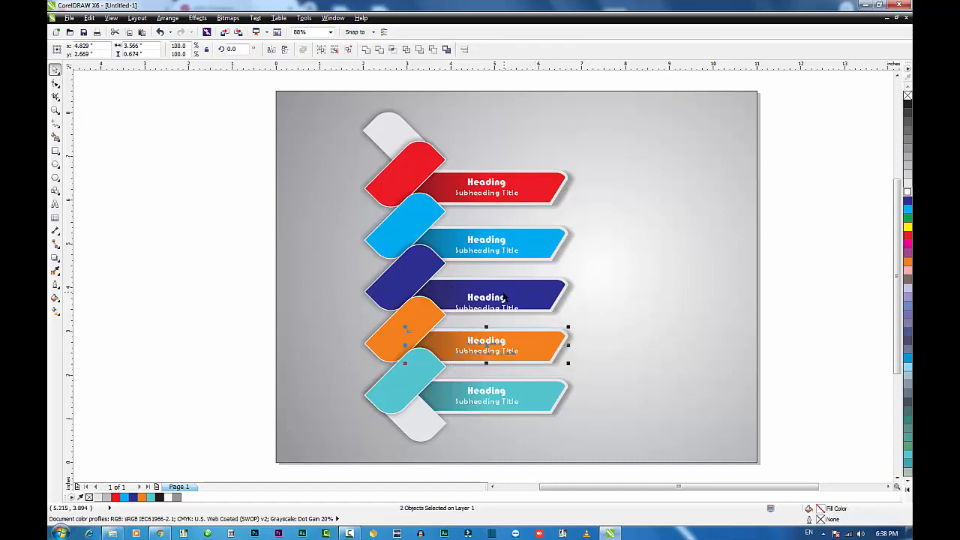
{"action": "left_click", "coordinate": [504, 300]}
{"action": "left_click", "coordinate": [539, 289], "text": "shift"}
{"action": "key", "text": "e"}
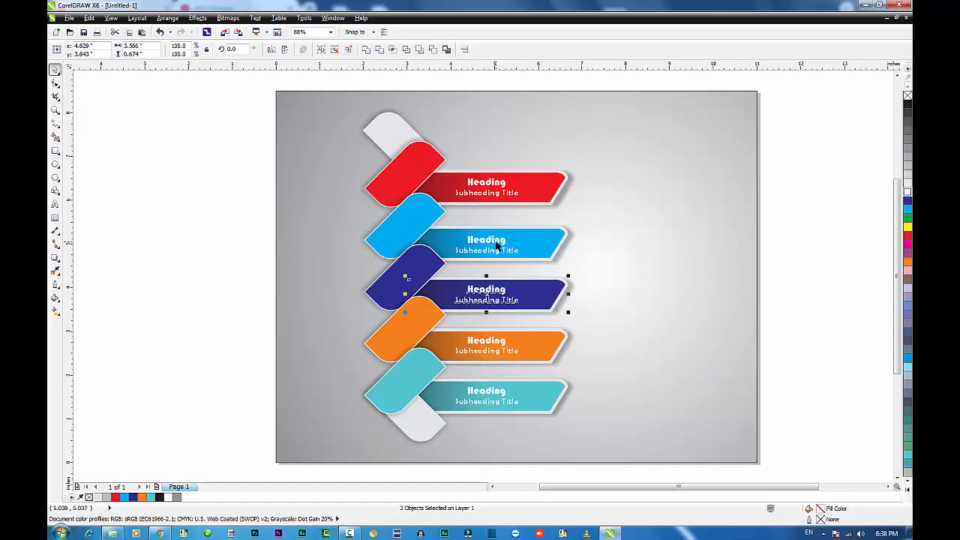
{"action": "key", "text": "Escape"}
Try a Large Glow drop shadow with the Add merge mode on the red banner's text group.
{"action": "left_click_drag", "start_coordinate": [322, 137], "coordinate": [496, 424]}
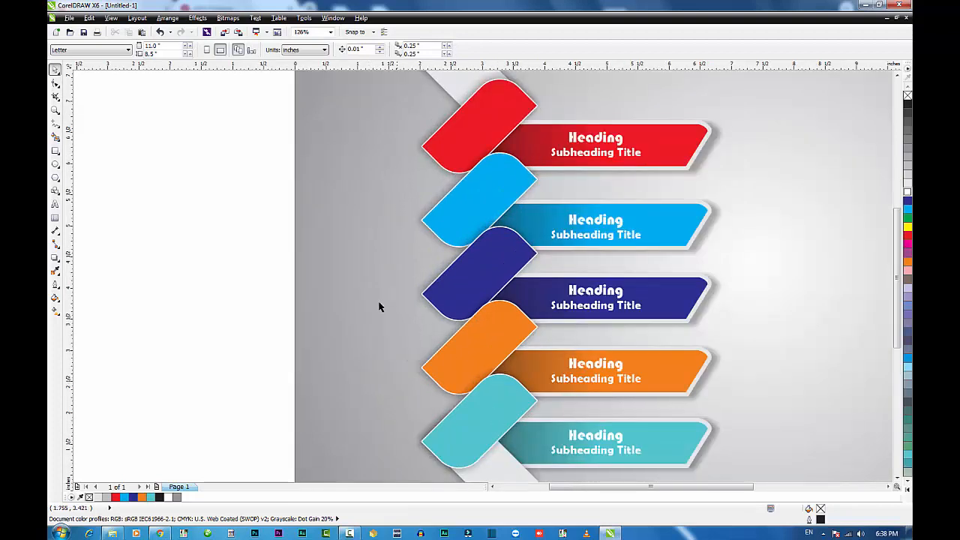
{"action": "left_click", "coordinate": [588, 142]}
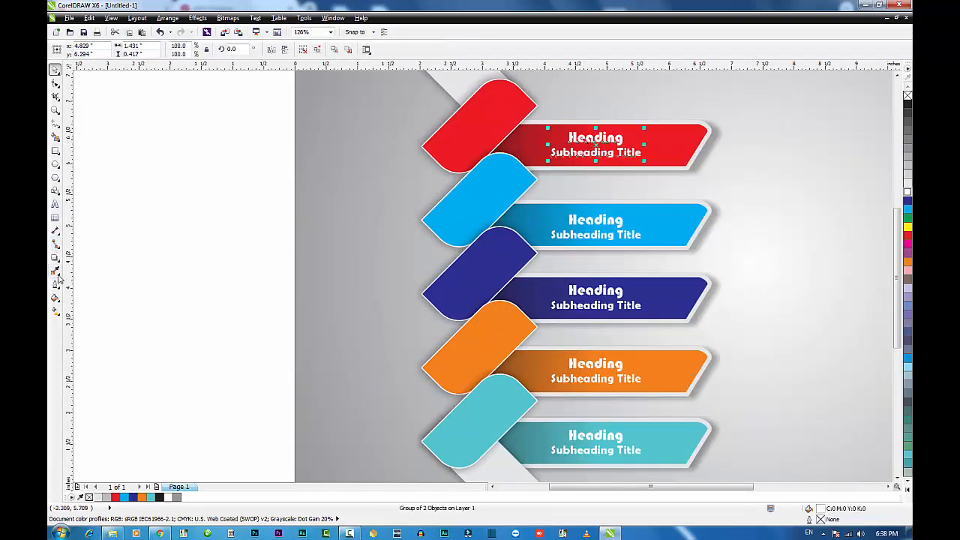
{"action": "left_click", "coordinate": [56, 257]}
{"action": "left_click", "coordinate": [74, 49]}
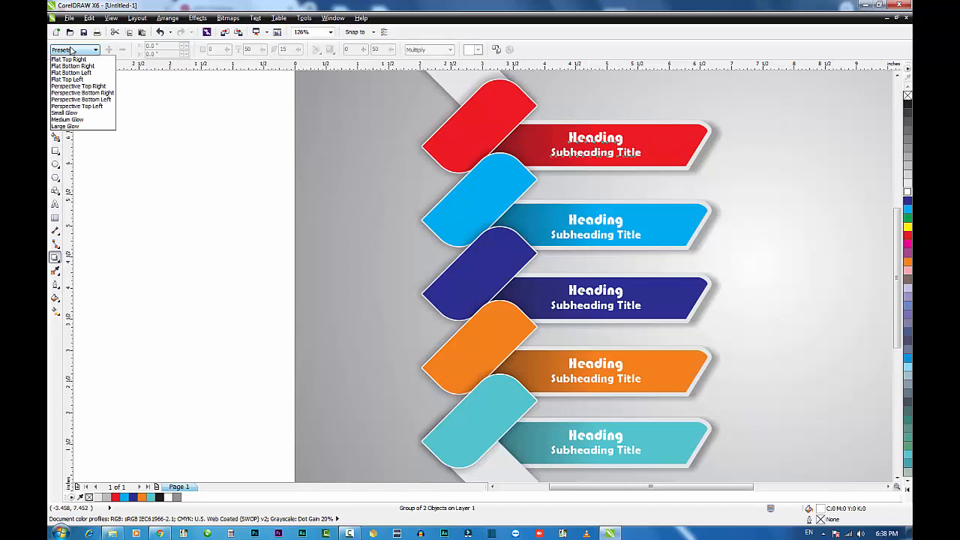
{"action": "left_click", "coordinate": [81, 129]}
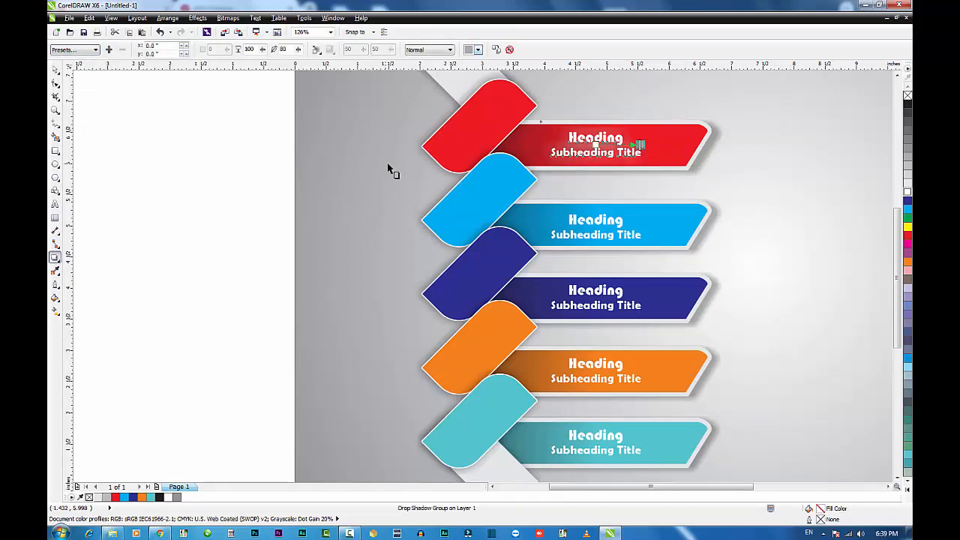
{"action": "left_click", "coordinate": [450, 50]}
{"action": "left_click", "coordinate": [428, 67]}
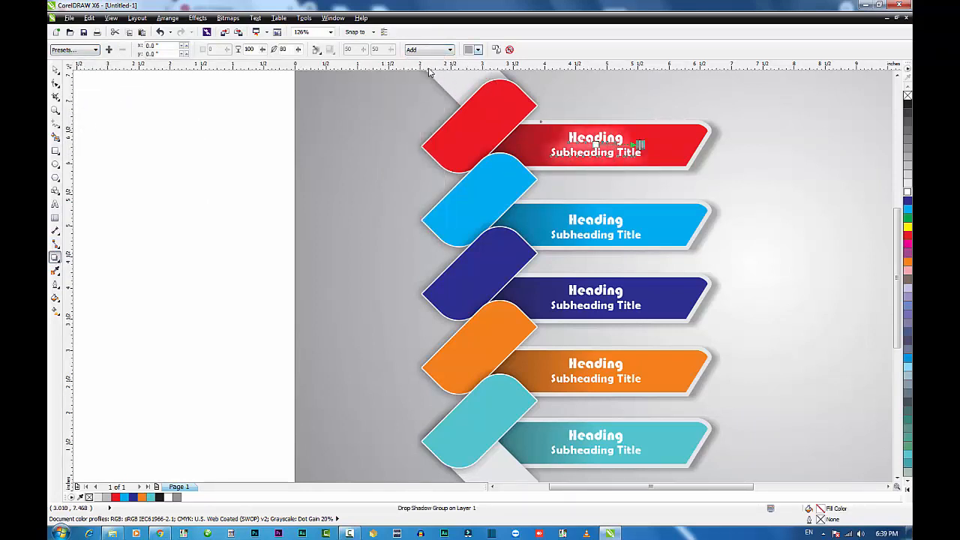
{"action": "key", "text": "ctrl+z"}
{"action": "left_click", "coordinate": [509, 51]}
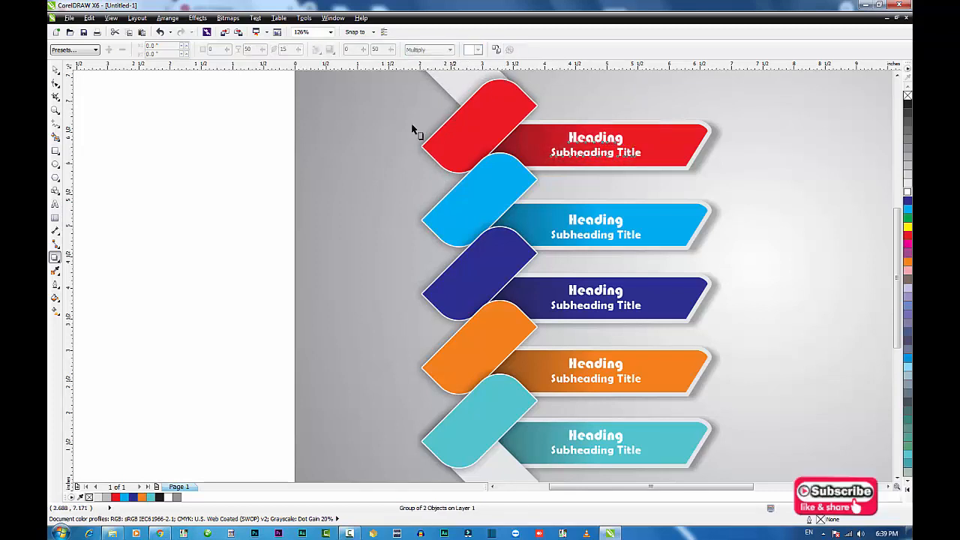
{"action": "key", "text": "space"}
{"action": "left_click", "coordinate": [258, 188]}
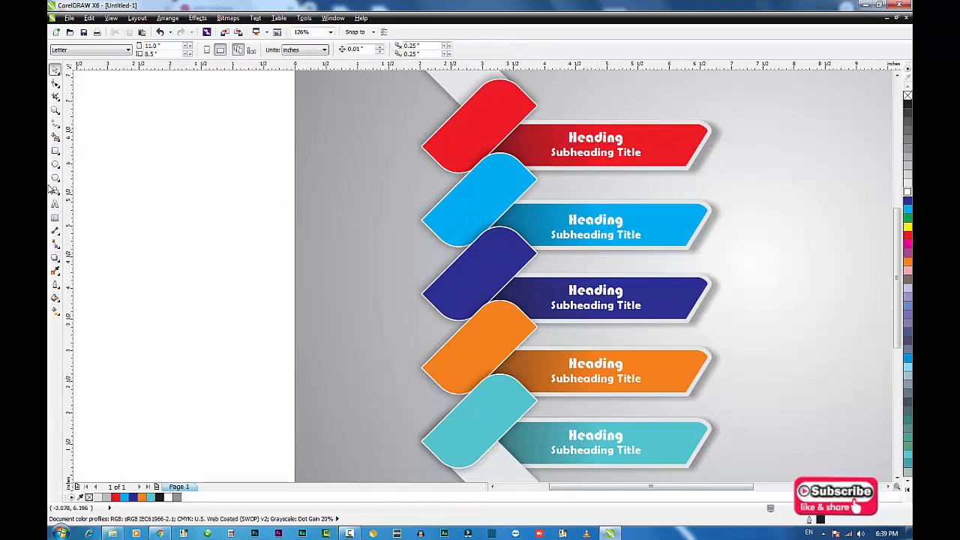
Copy the red banner's heading onto the grey background and replace its text with the numbers 1 to 6 on separate lines.
{"action": "left_click", "coordinate": [578, 138]}
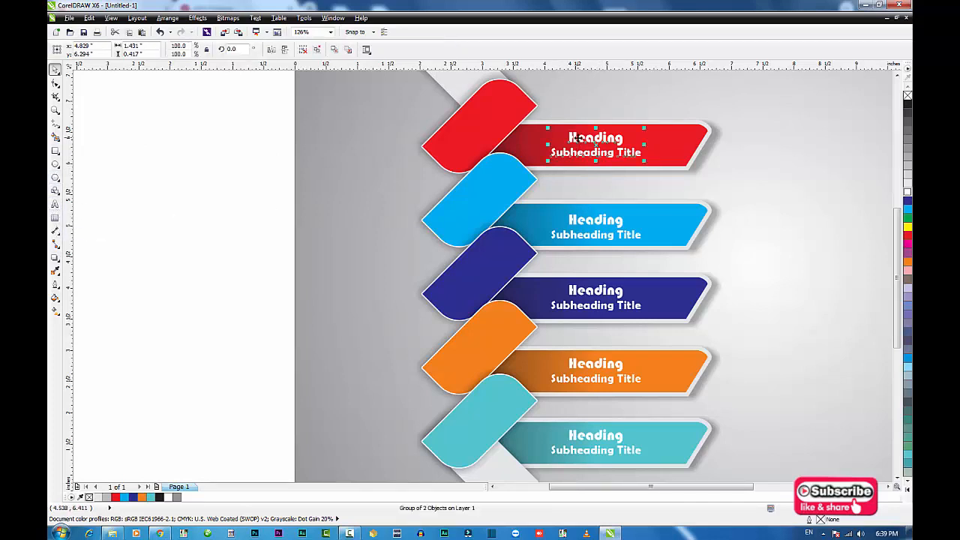
{"action": "left_click", "coordinate": [578, 138], "text": "ctrl"}
{"action": "left_click_drag", "start_coordinate": [579, 138], "coordinate": [333, 175]}
{"action": "key", "text": "F8"}
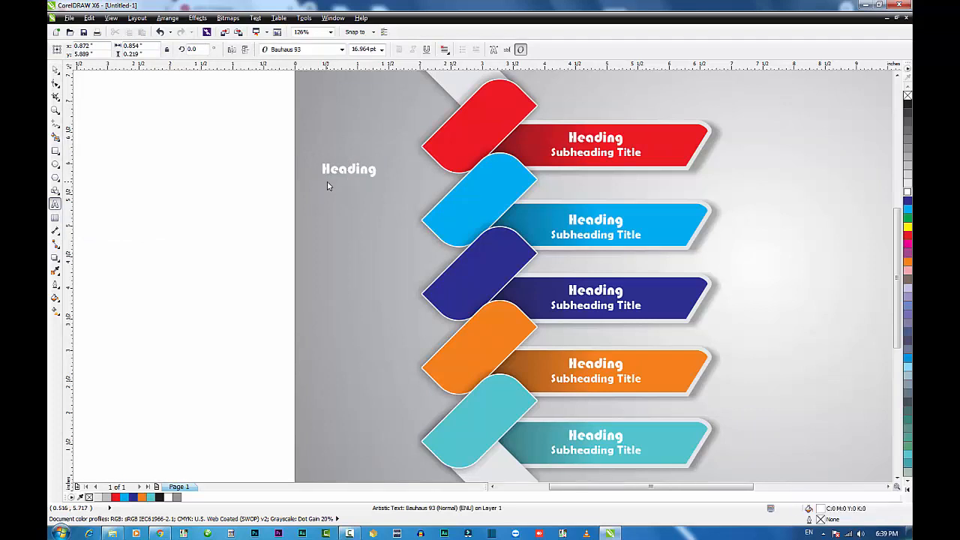
{"action": "key", "text": "ctrl+a"}
{"action": "key", "text": "Delete"}
{"action": "type", "text": "1 2 3 4 5 6"}
Enlarge the number text to about 38.7 pt and break it apart into separate numbers.
{"action": "key", "text": "ctrl+space"}
{"action": "left_click_drag", "start_coordinate": [335, 261], "coordinate": [414, 381]}
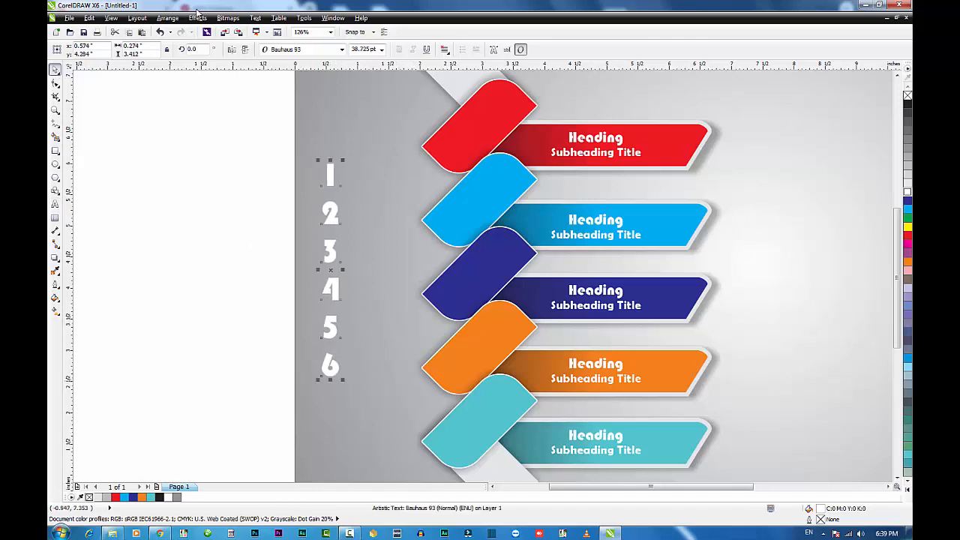
{"action": "left_click", "coordinate": [198, 18]}
{"action": "mouse_move", "coordinate": [170, 18]}
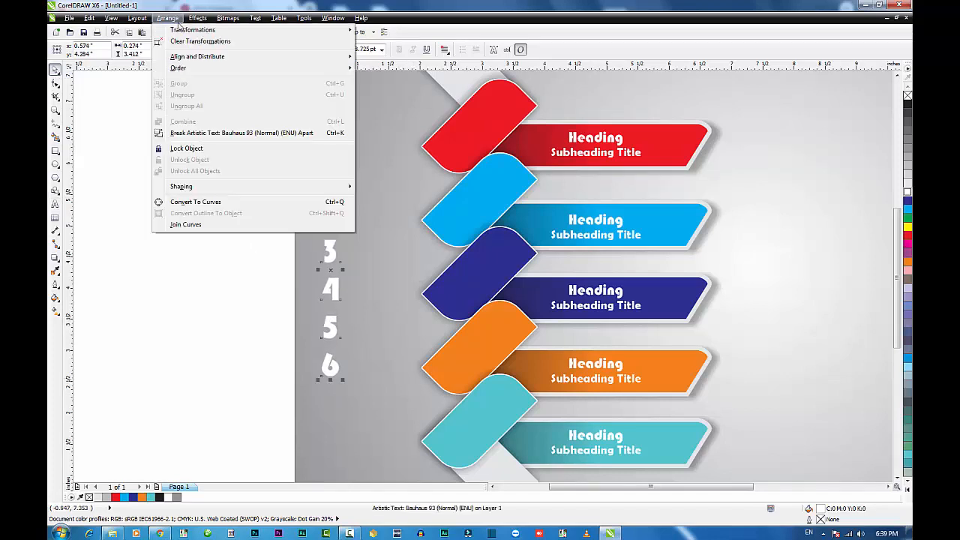
{"action": "left_click", "coordinate": [178, 133]}
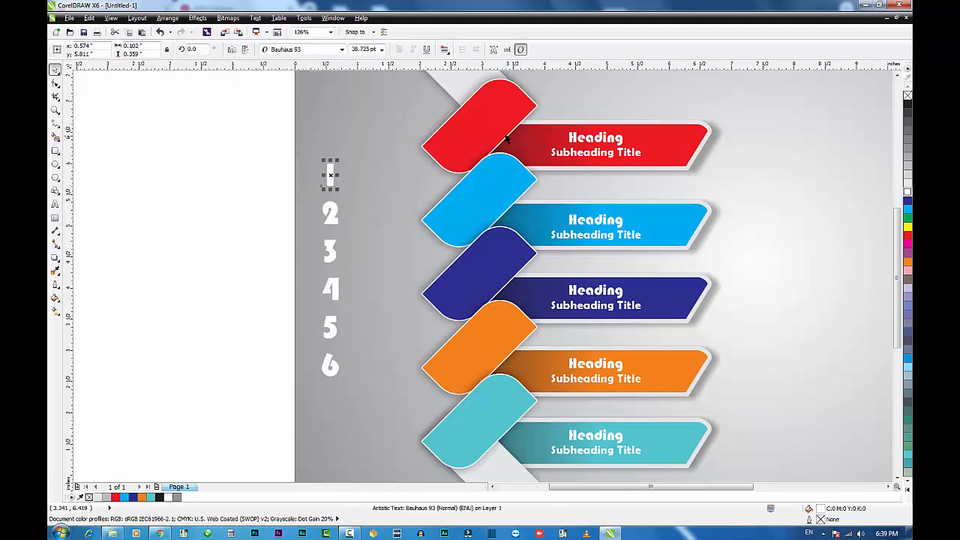
Centre the number 1 on the red ribbon and the number 2 on the light blue ribbon, horizontally and vertically.
{"action": "left_click", "coordinate": [480, 132], "text": "shift"}
{"action": "key", "text": "c"}
{"action": "key", "text": "e"}
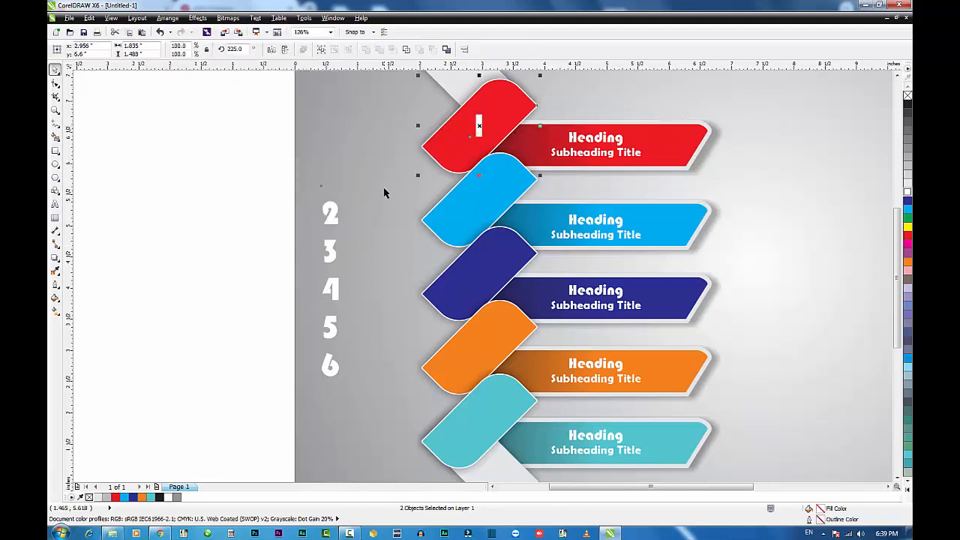
{"action": "left_click", "coordinate": [331, 213]}
{"action": "left_click", "coordinate": [475, 198], "text": "shift"}
{"action": "key", "text": "c"}
{"action": "key", "text": "e"}
Centre the number 3 on the navy ribbon and the number 4 on the orange ribbon, horizontally and vertically.
{"action": "left_click", "coordinate": [330, 250]}
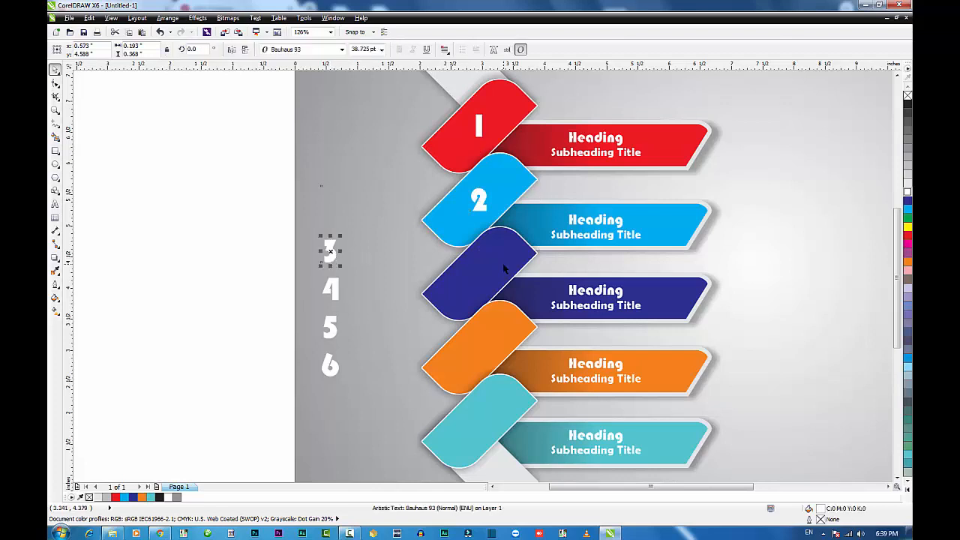
{"action": "left_click", "coordinate": [510, 263], "text": "shift"}
{"action": "key", "text": "c"}
{"action": "key", "text": "e"}
{"action": "left_click", "coordinate": [338, 291]}
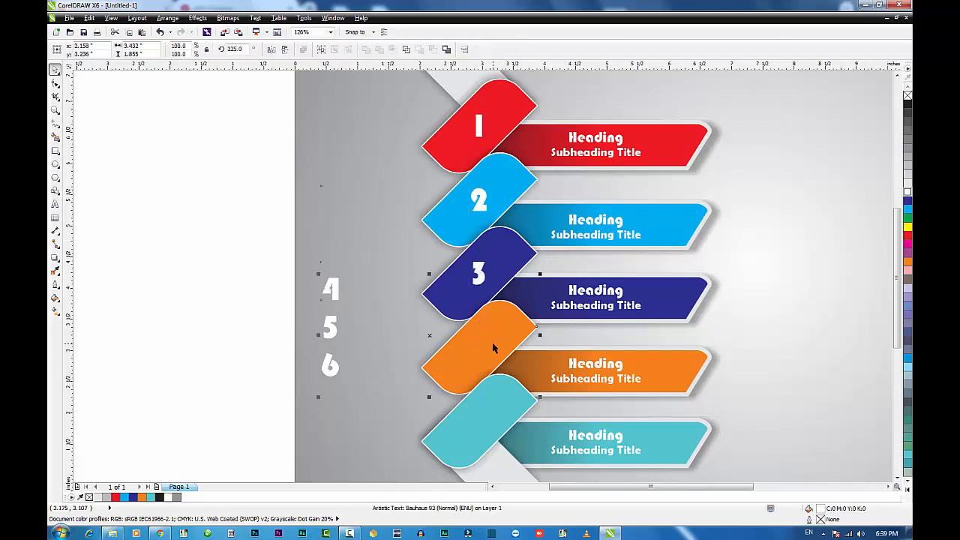
{"action": "left_click", "coordinate": [493, 343], "text": "shift"}
{"action": "key", "text": "c"}
{"action": "key", "text": "e"}
Centre the number 5 on the teal ribbon and delete the leftover number 6.
{"action": "left_click", "coordinate": [333, 334]}
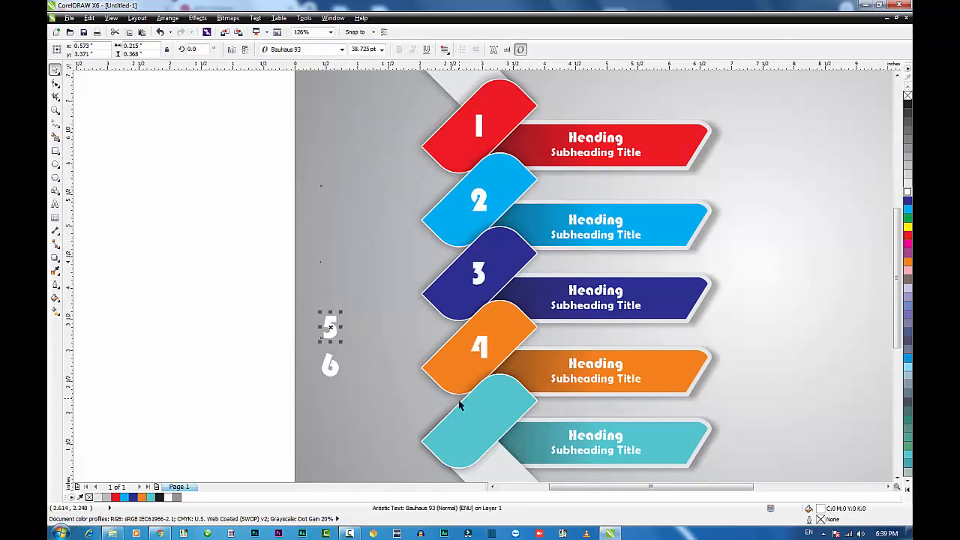
{"action": "left_click", "coordinate": [477, 427], "text": "shift"}
{"action": "key", "text": "c"}
{"action": "key", "text": "e"}
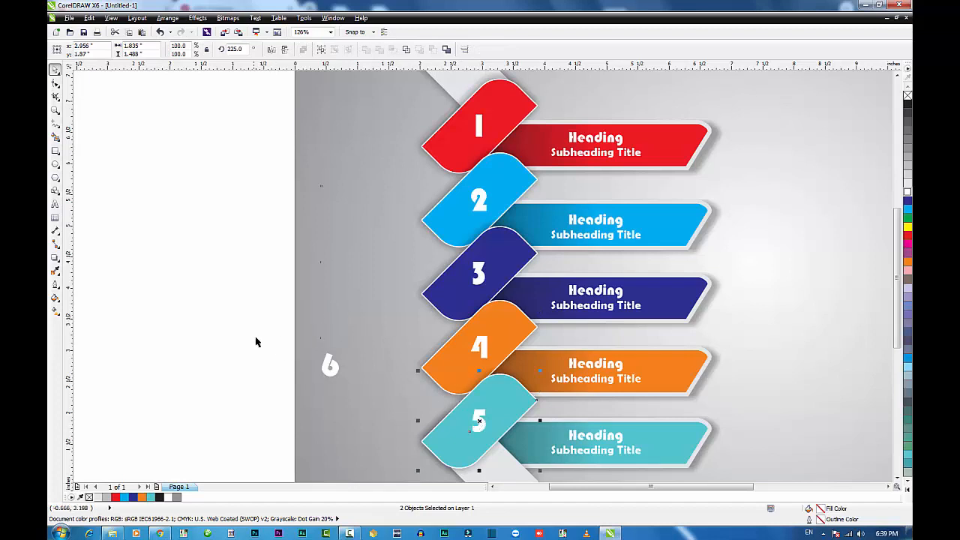
{"action": "left_click_drag", "start_coordinate": [256, 342], "coordinate": [360, 396]}
{"action": "key", "text": "Delete"}
Remove the outline from the grey gradient background rectangle and deselect it.
{"action": "key", "text": "shift+F4"}
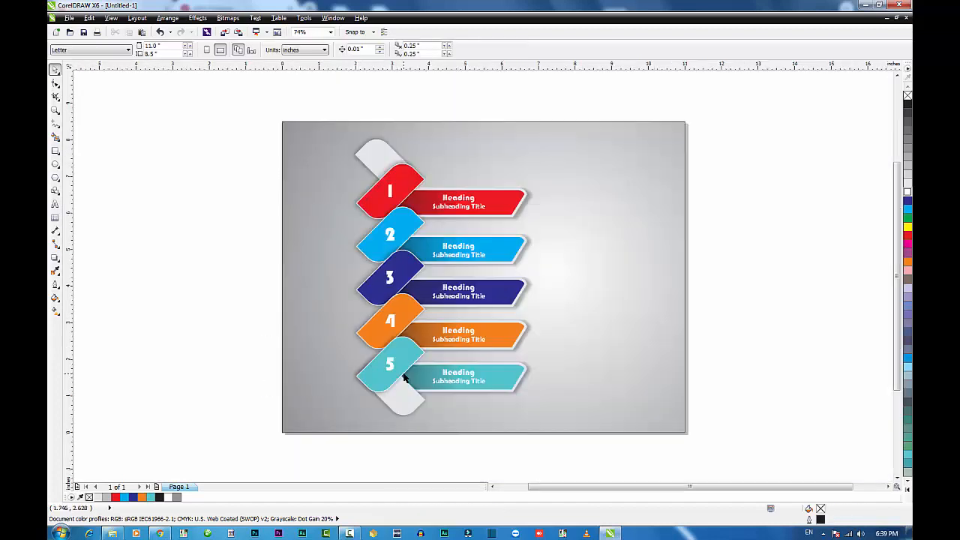
{"action": "left_click", "coordinate": [597, 155]}
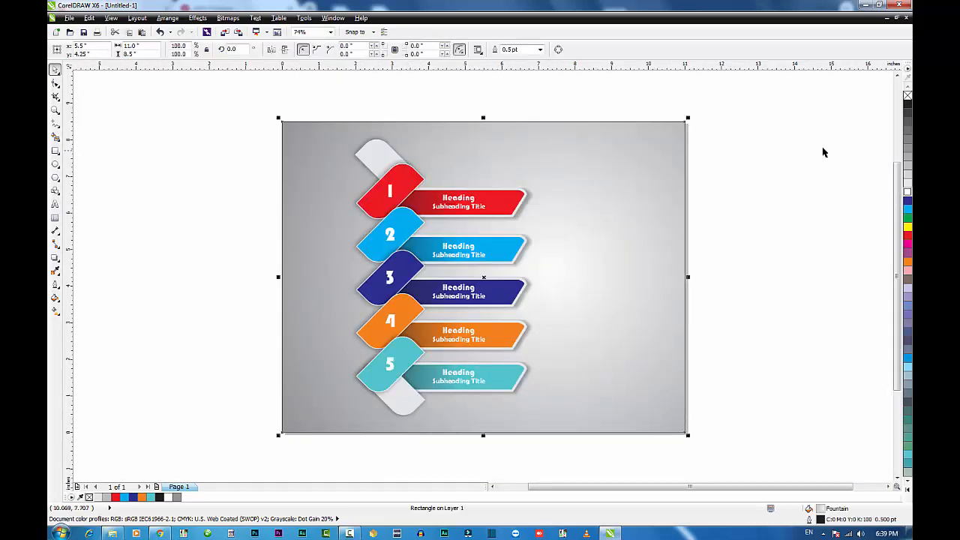
{"action": "right_click", "coordinate": [907, 97]}
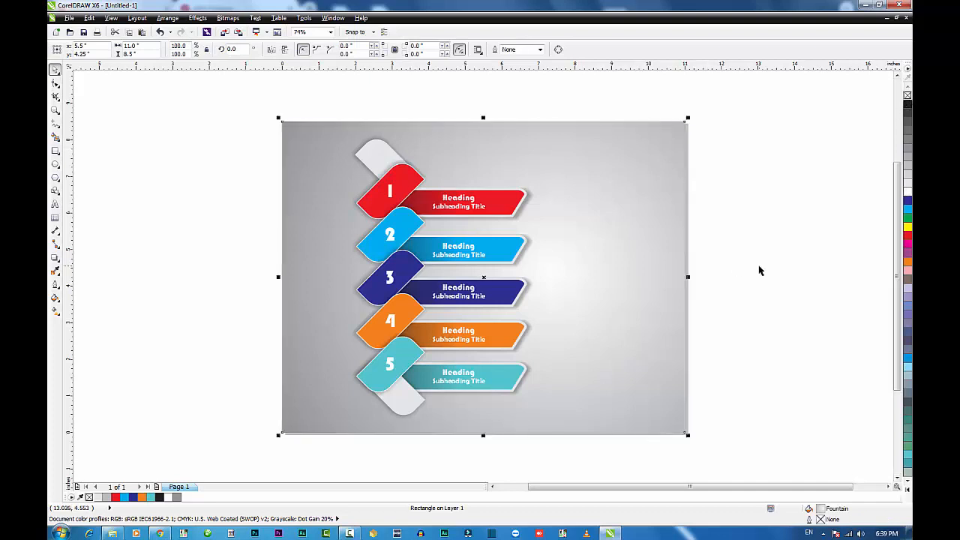
{"action": "left_click", "coordinate": [759, 271]}
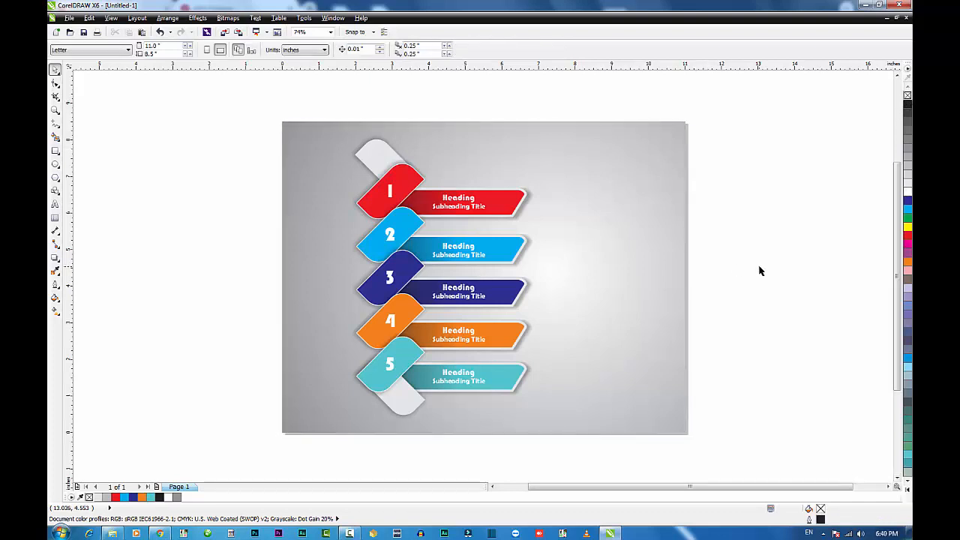